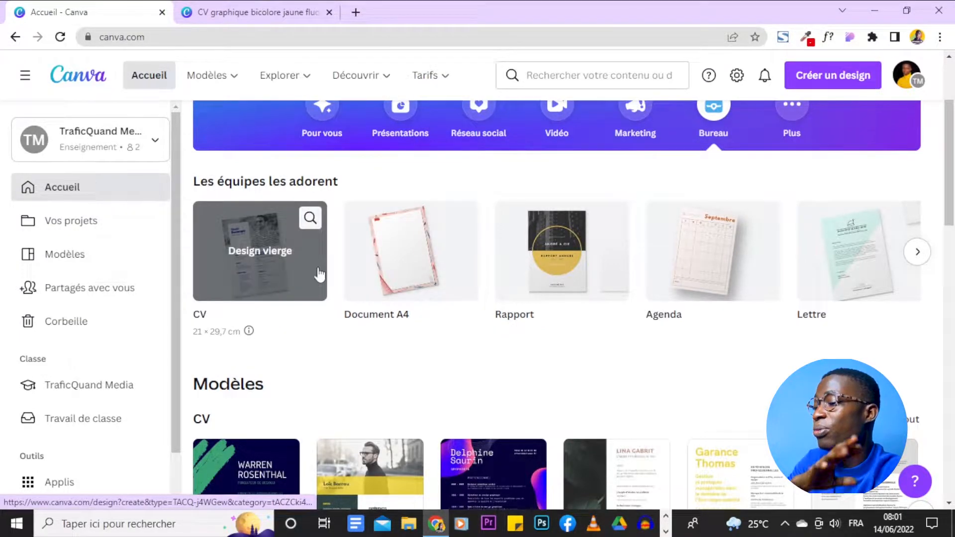
- Search Canva's home page for 'cv' to list the 8 133 CV templates
{"action": "scroll", "coordinate": [255, 264], "scroll_direction": "up", "scroll_amount": 3}
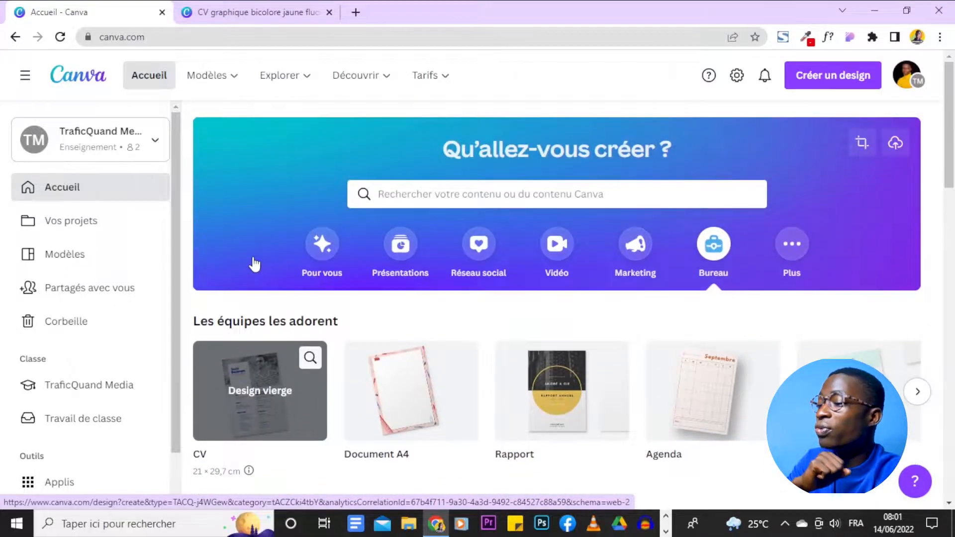
{"action": "left_click", "coordinate": [410, 199]}
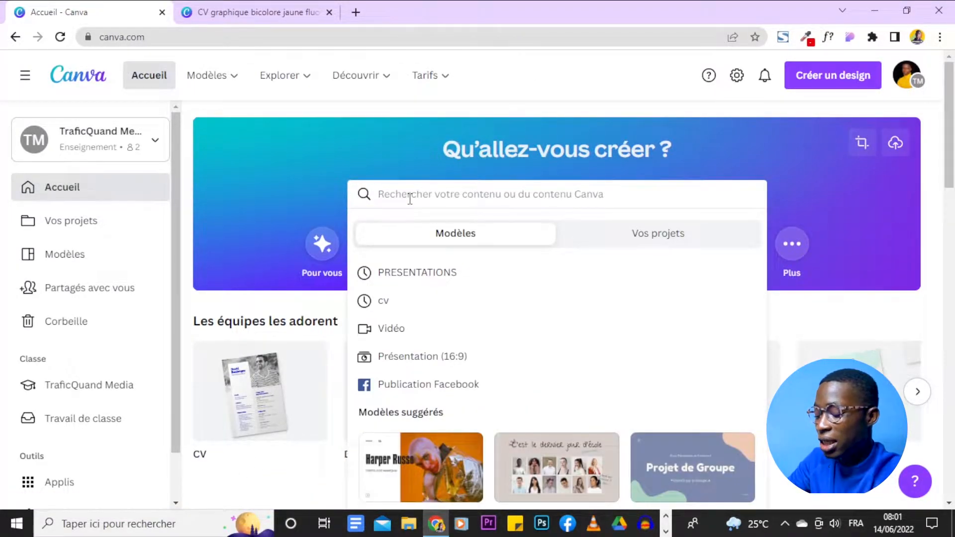
{"action": "type", "text": "cv"}
{"action": "key", "text": "Return"}
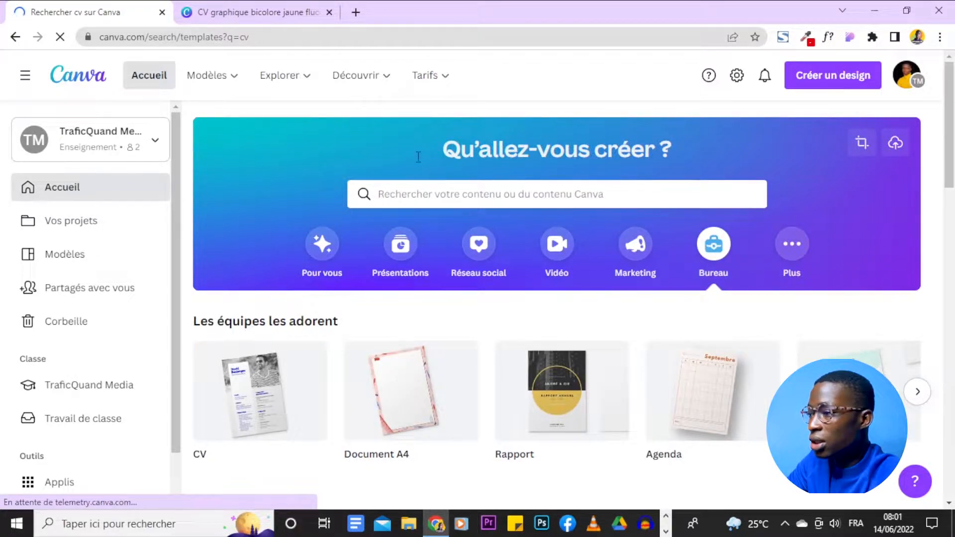
{"action": "scroll", "coordinate": [760, 230], "scroll_direction": "down", "scroll_amount": 10}
{"action": "scroll", "coordinate": [759, 230], "scroll_direction": "up", "scroll_amount": 10}
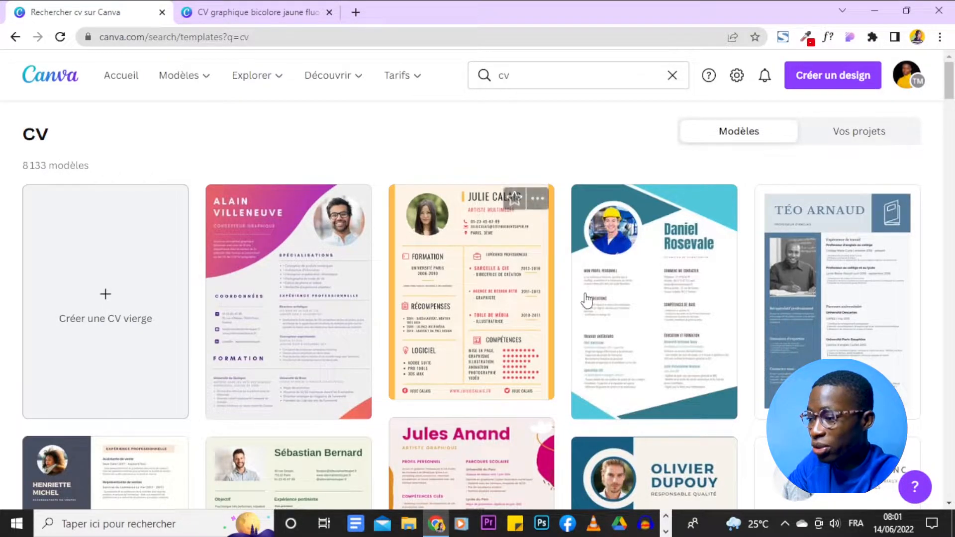
- Scroll the CV results until the black-and-white photo template with yellow highlights appears
{"action": "scroll", "coordinate": [582, 296], "scroll_direction": "down", "scroll_amount": 3}
{"action": "scroll", "coordinate": [582, 296], "scroll_direction": "up", "scroll_amount": 3}
{"action": "scroll", "coordinate": [569, 249], "scroll_direction": "down", "scroll_amount": 7}
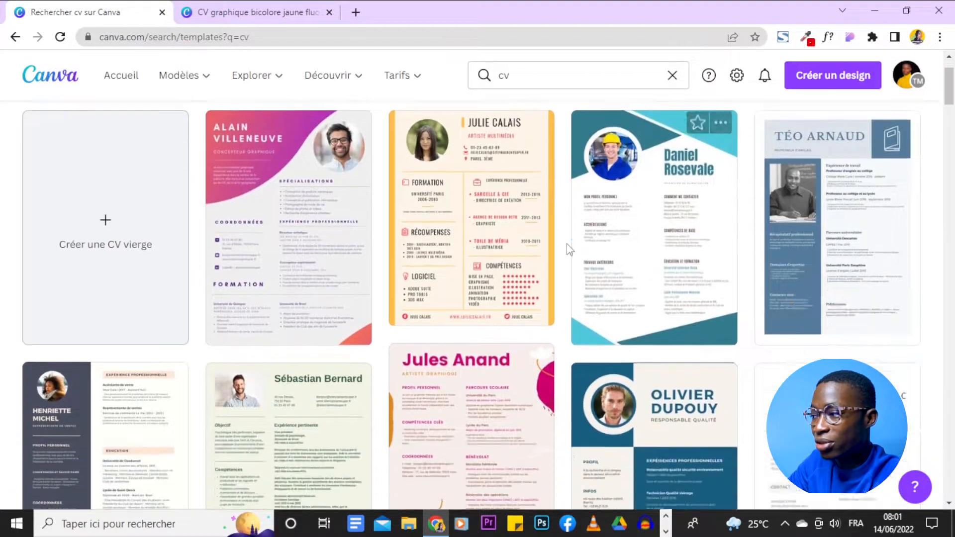
{"action": "scroll", "coordinate": [569, 249], "scroll_direction": "up", "scroll_amount": 7}
{"action": "scroll", "coordinate": [319, 177], "scroll_direction": "down", "scroll_amount": 1}
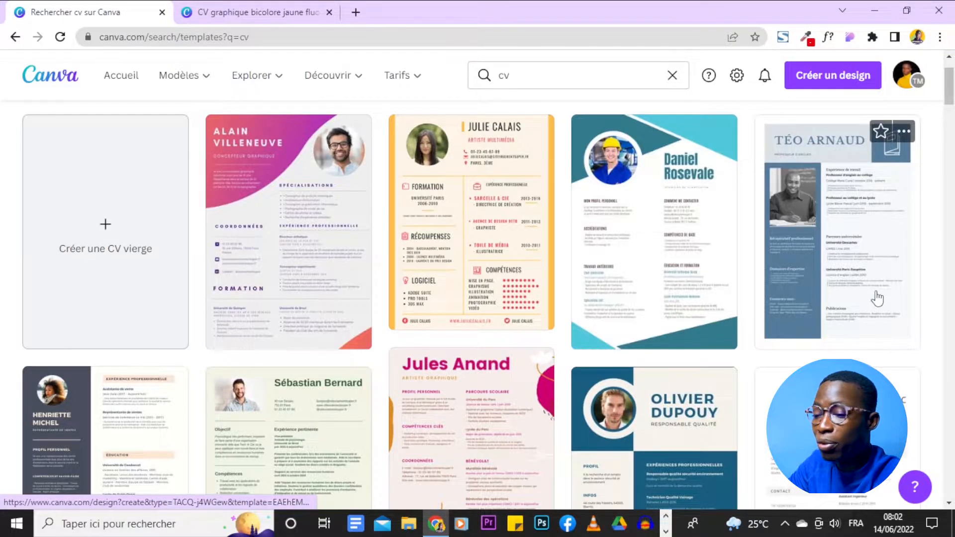
{"action": "scroll", "coordinate": [890, 283], "scroll_direction": "down", "scroll_amount": 3}
{"action": "scroll", "coordinate": [697, 322], "scroll_direction": "down", "scroll_amount": 3}
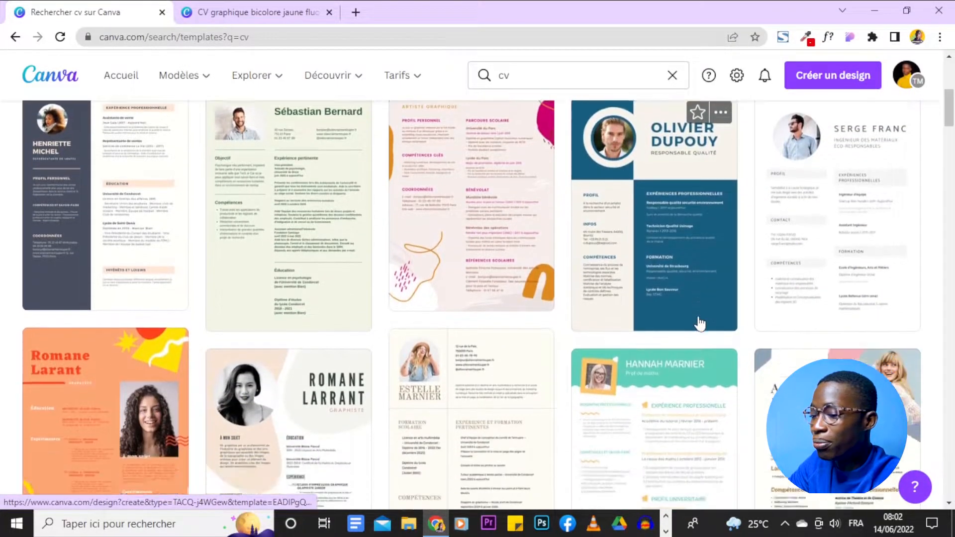
{"action": "scroll", "coordinate": [387, 320], "scroll_direction": "down", "scroll_amount": 3}
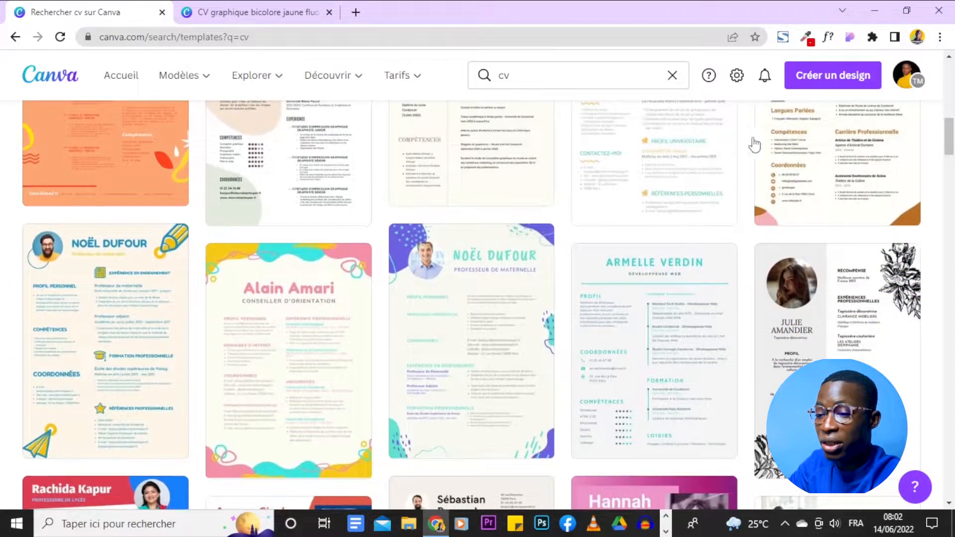
{"action": "scroll", "coordinate": [836, 237], "scroll_direction": "down", "scroll_amount": 5}
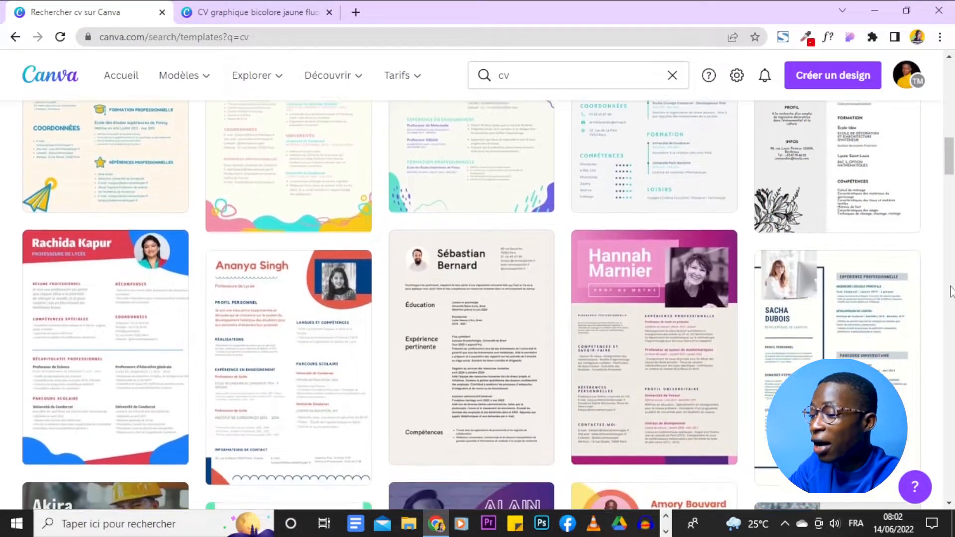
{"action": "scroll", "coordinate": [951, 291], "scroll_direction": "down", "scroll_amount": 1}
{"action": "scroll", "coordinate": [951, 291], "scroll_direction": "down", "scroll_amount": 1}
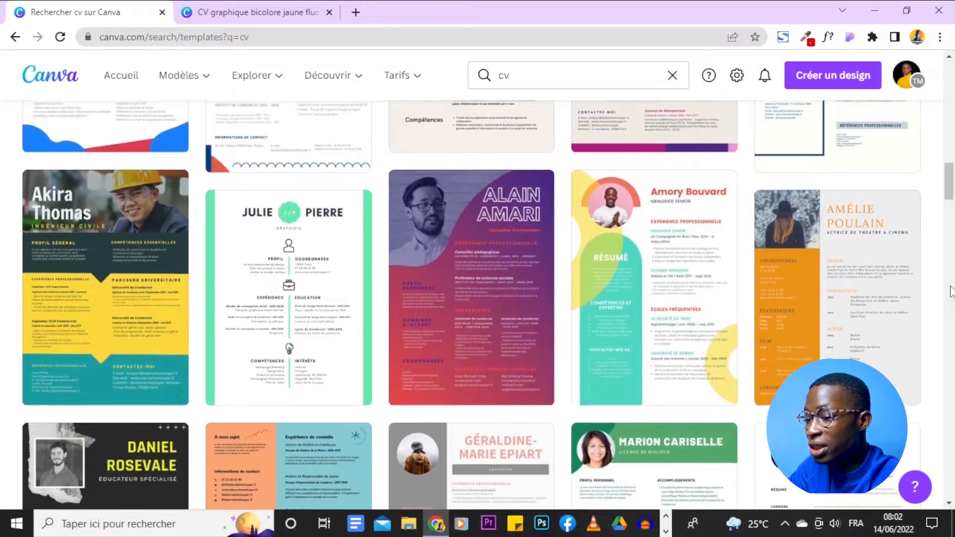
{"action": "scroll", "coordinate": [951, 291], "scroll_direction": "down", "scroll_amount": 4}
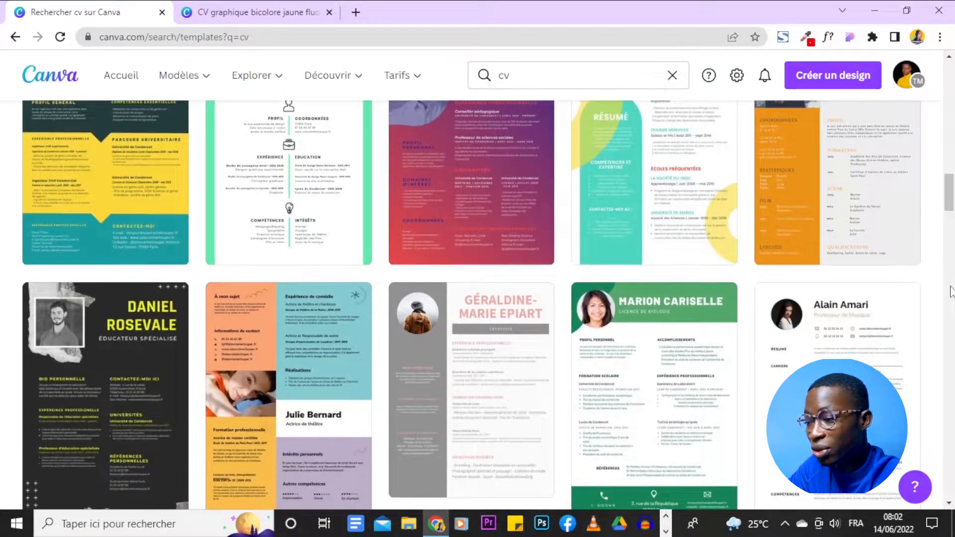
{"action": "scroll", "coordinate": [952, 290], "scroll_direction": "down", "scroll_amount": 4}
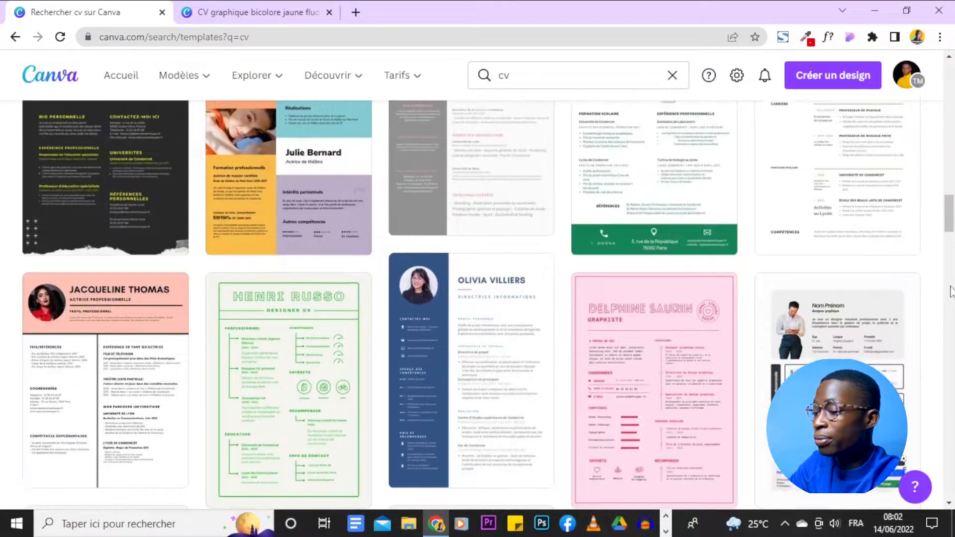
{"action": "scroll", "coordinate": [952, 291], "scroll_direction": "down", "scroll_amount": 5}
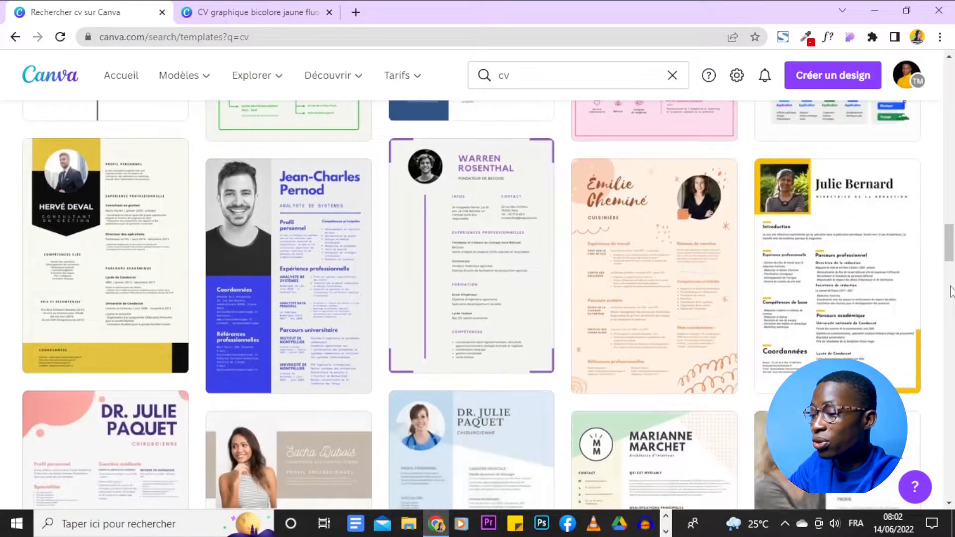
{"action": "scroll", "coordinate": [952, 291], "scroll_direction": "up", "scroll_amount": 2}
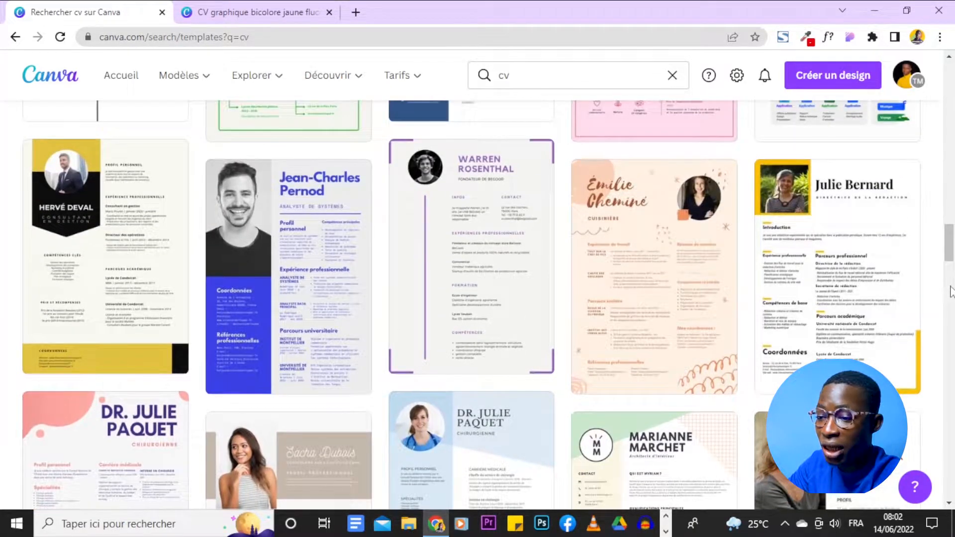
{"action": "scroll", "coordinate": [660, 341], "scroll_direction": "down", "scroll_amount": 4}
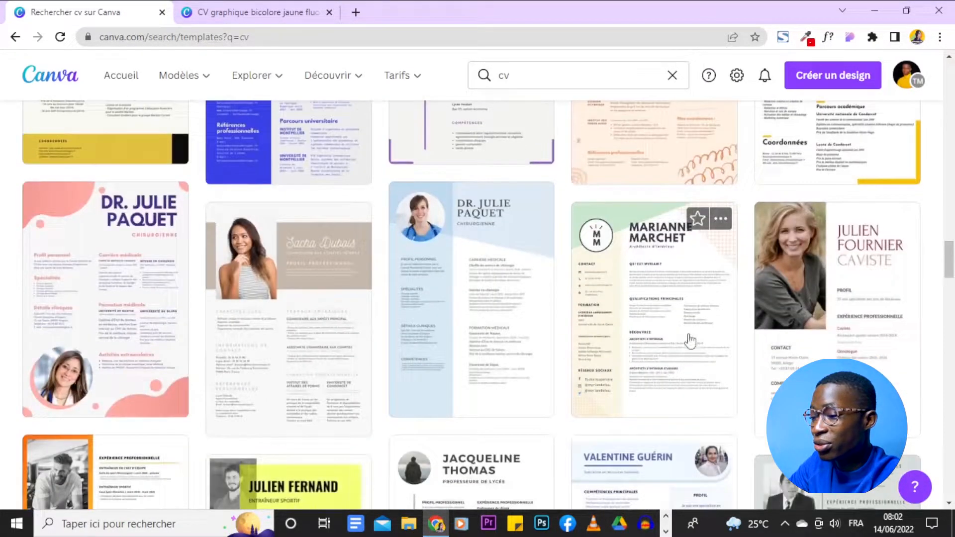
{"action": "scroll", "coordinate": [904, 333], "scroll_direction": "down", "scroll_amount": 4}
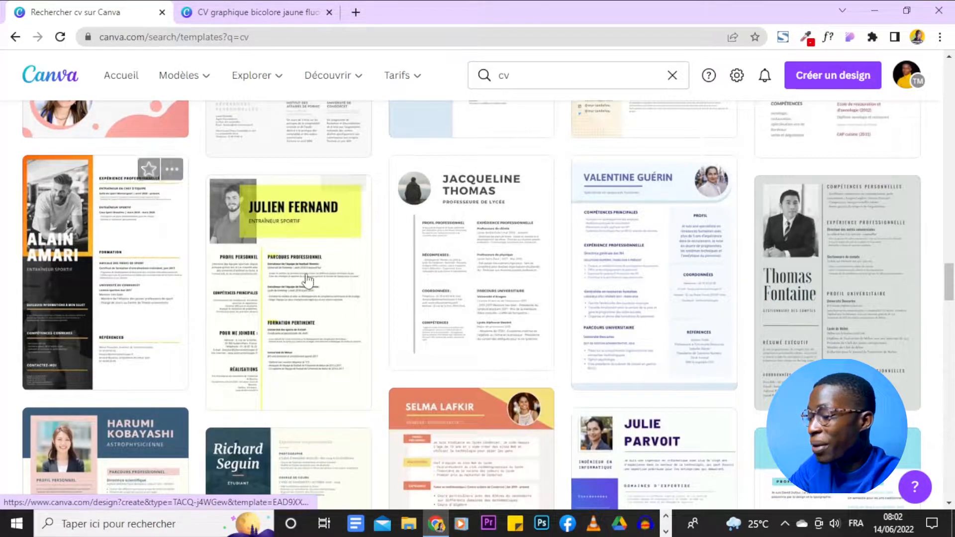
{"action": "scroll", "coordinate": [887, 277], "scroll_direction": "down", "scroll_amount": 2}
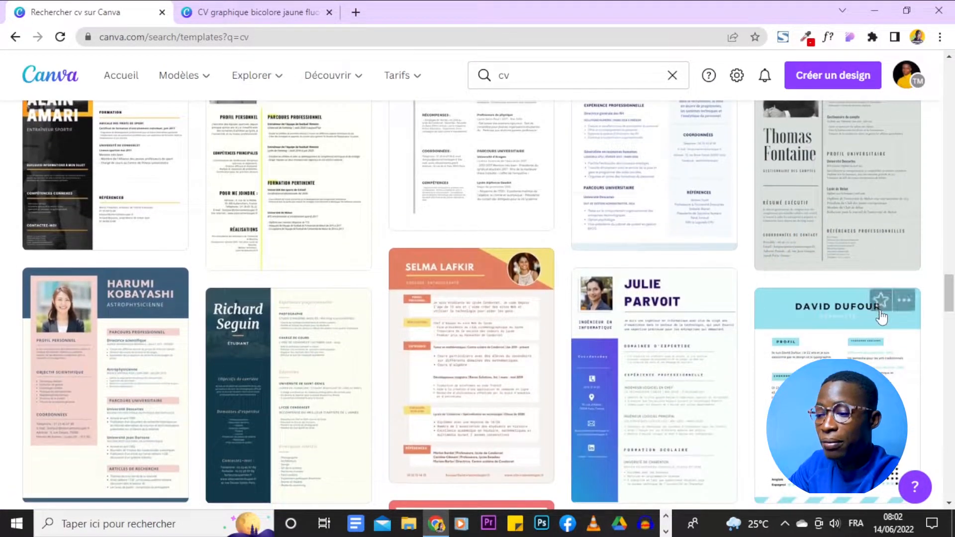
{"action": "scroll", "coordinate": [885, 282], "scroll_direction": "down", "scroll_amount": 2}
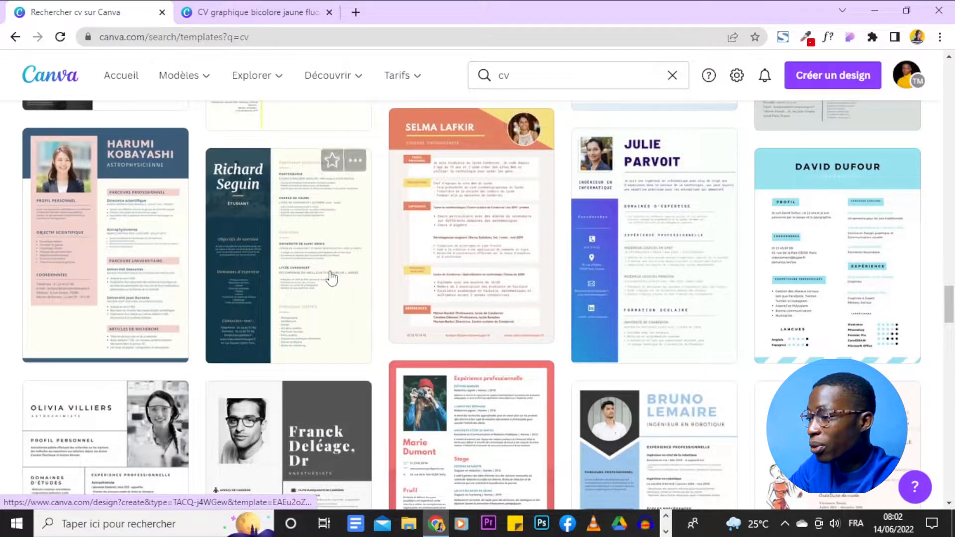
{"action": "scroll", "coordinate": [154, 277], "scroll_direction": "down", "scroll_amount": 4}
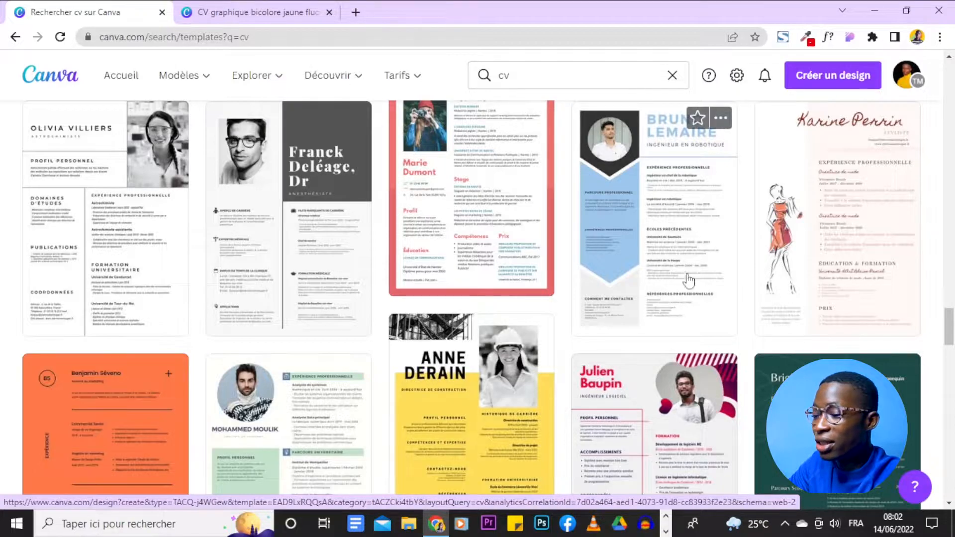
{"action": "scroll", "coordinate": [951, 302], "scroll_direction": "down", "scroll_amount": 3}
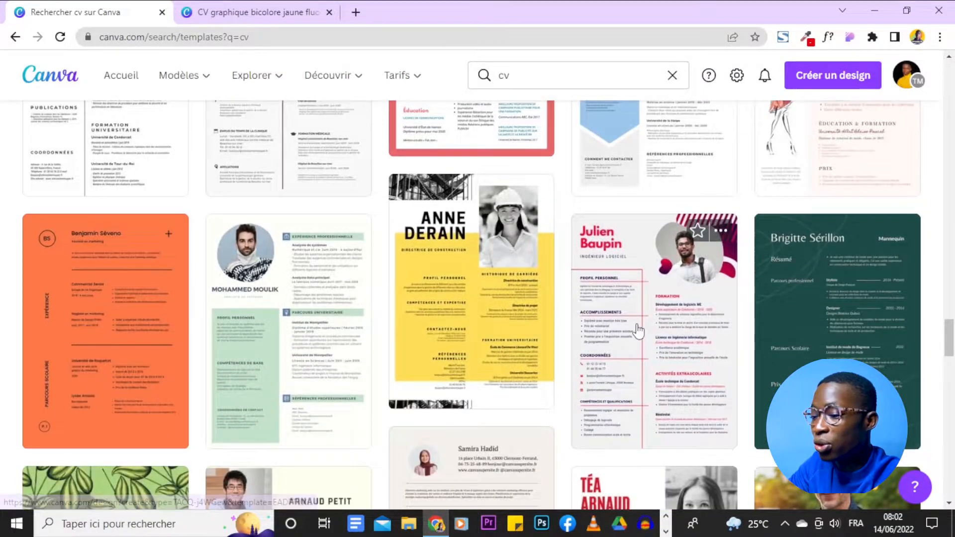
{"action": "scroll", "coordinate": [637, 329], "scroll_direction": "down", "scroll_amount": 4}
{"action": "scroll", "coordinate": [638, 330], "scroll_direction": "down", "scroll_amount": 2}
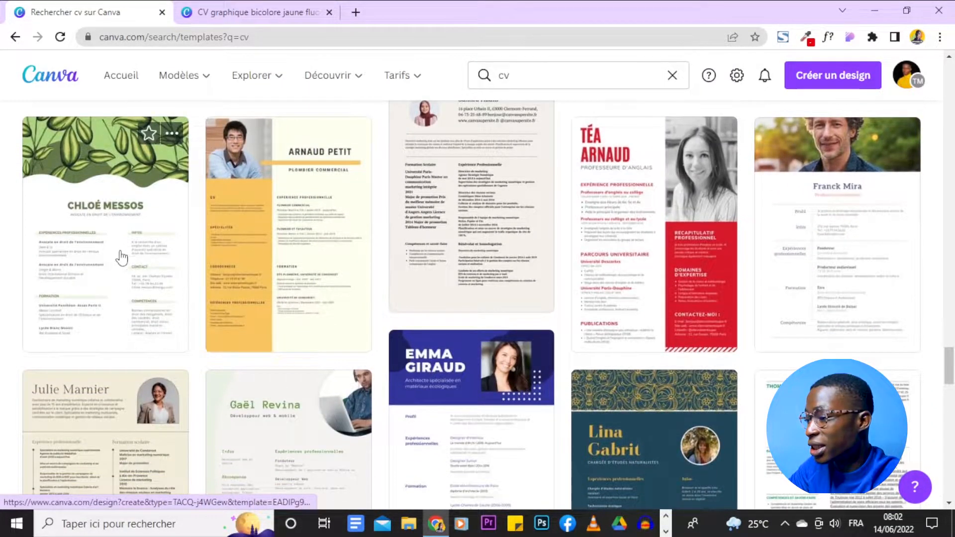
{"action": "scroll", "coordinate": [124, 255], "scroll_direction": "down", "scroll_amount": 5}
{"action": "scroll", "coordinate": [655, 320], "scroll_direction": "down", "scroll_amount": 5}
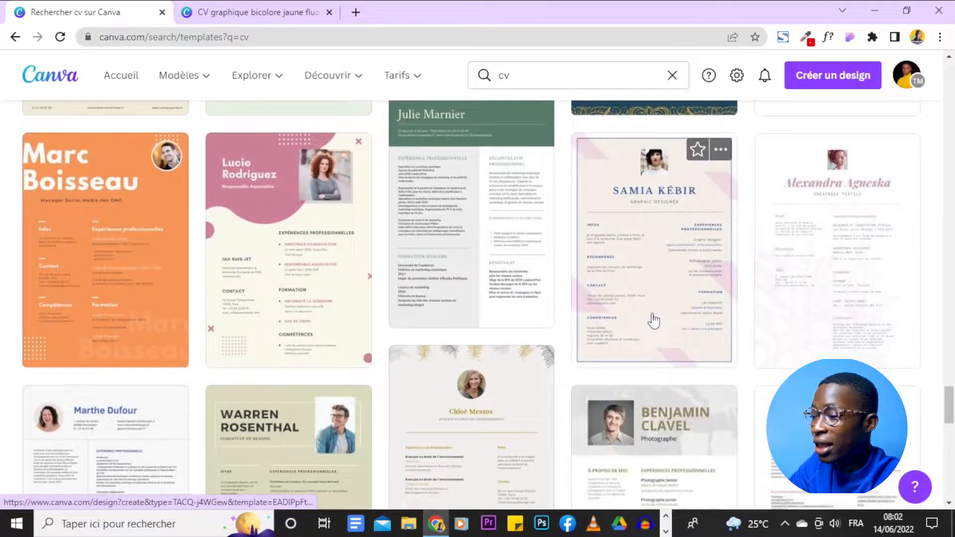
{"action": "scroll", "coordinate": [653, 320], "scroll_direction": "down", "scroll_amount": 15}
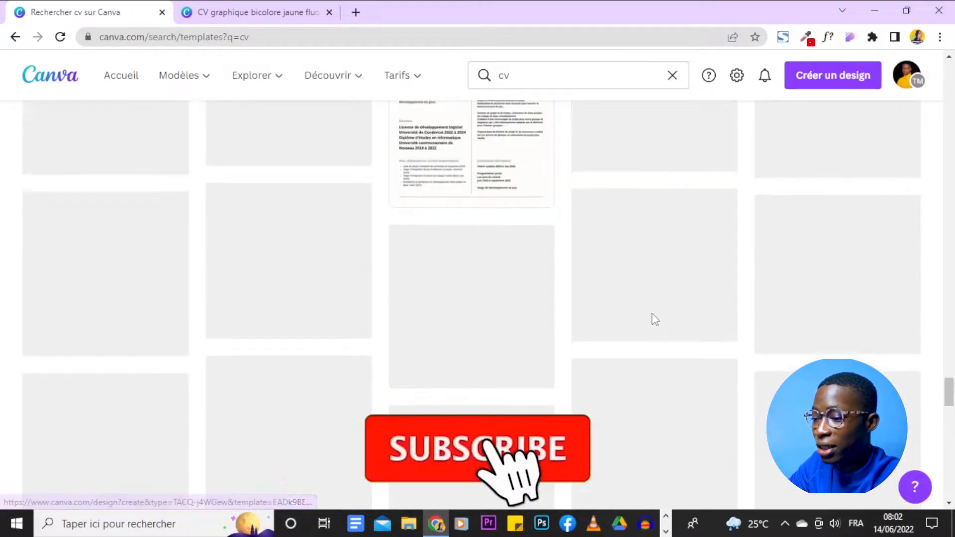
{"action": "scroll", "coordinate": [654, 320], "scroll_direction": "down", "scroll_amount": 2}
{"action": "scroll", "coordinate": [653, 321], "scroll_direction": "down", "scroll_amount": 7}
{"action": "scroll", "coordinate": [654, 320], "scroll_direction": "down", "scroll_amount": 10}
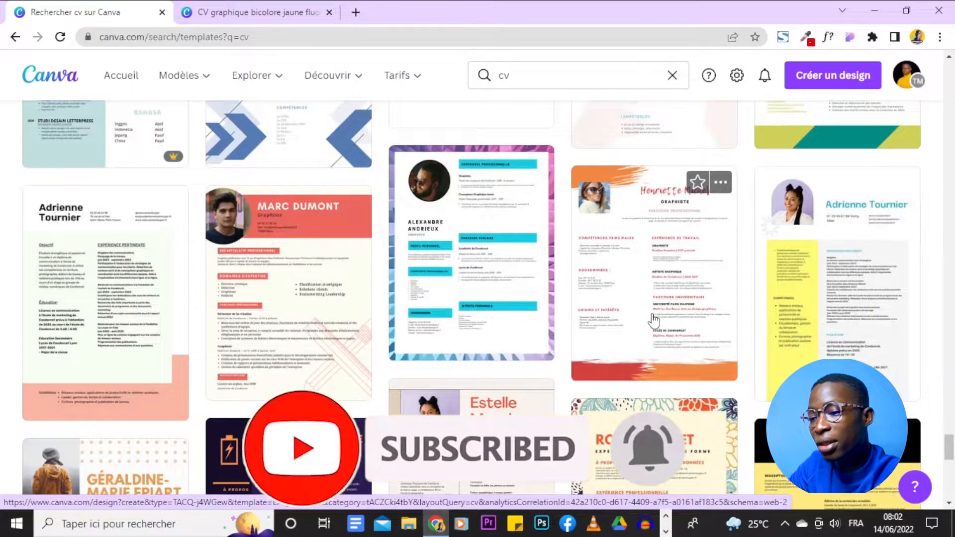
{"action": "scroll", "coordinate": [654, 321], "scroll_direction": "down", "scroll_amount": 12}
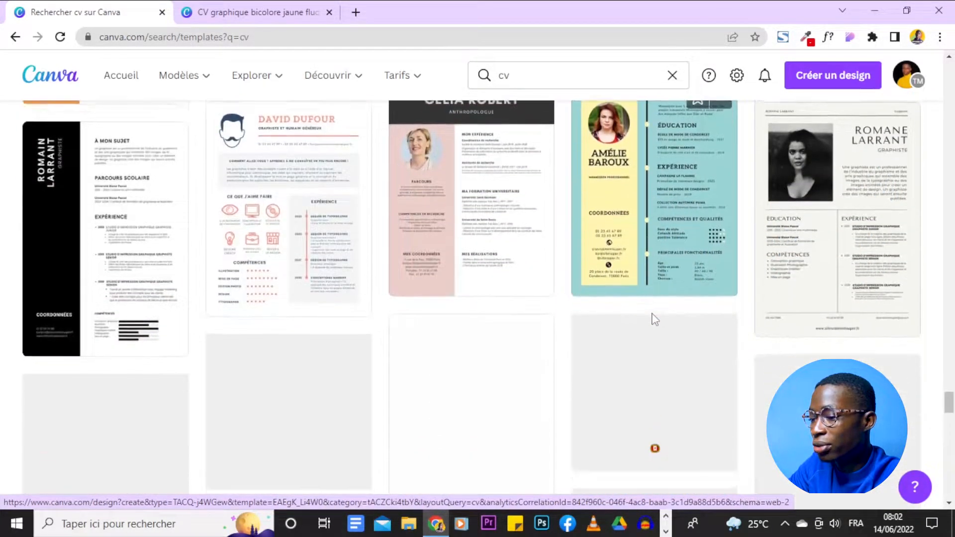
{"action": "scroll", "coordinate": [653, 320], "scroll_direction": "down", "scroll_amount": 5}
{"action": "scroll", "coordinate": [653, 320], "scroll_direction": "up", "scroll_amount": 12}
{"action": "scroll", "coordinate": [654, 319], "scroll_direction": "up", "scroll_amount": 15}
{"action": "scroll", "coordinate": [654, 321], "scroll_direction": "down", "scroll_amount": 1}
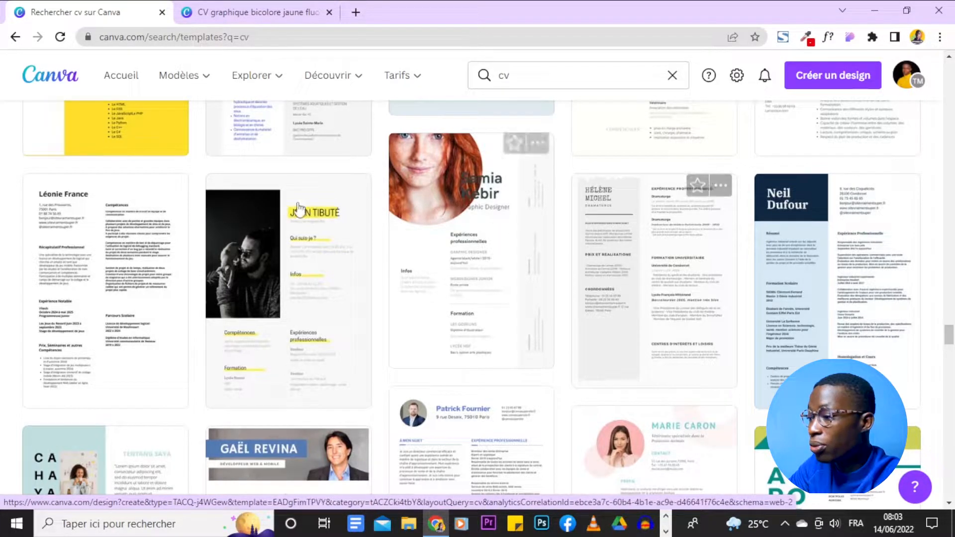
{"action": "scroll", "coordinate": [330, 254], "scroll_direction": "up", "scroll_amount": 1}
{"action": "scroll", "coordinate": [330, 255], "scroll_direction": "up", "scroll_amount": 2}
{"action": "scroll", "coordinate": [331, 255], "scroll_direction": "down", "scroll_amount": 4}
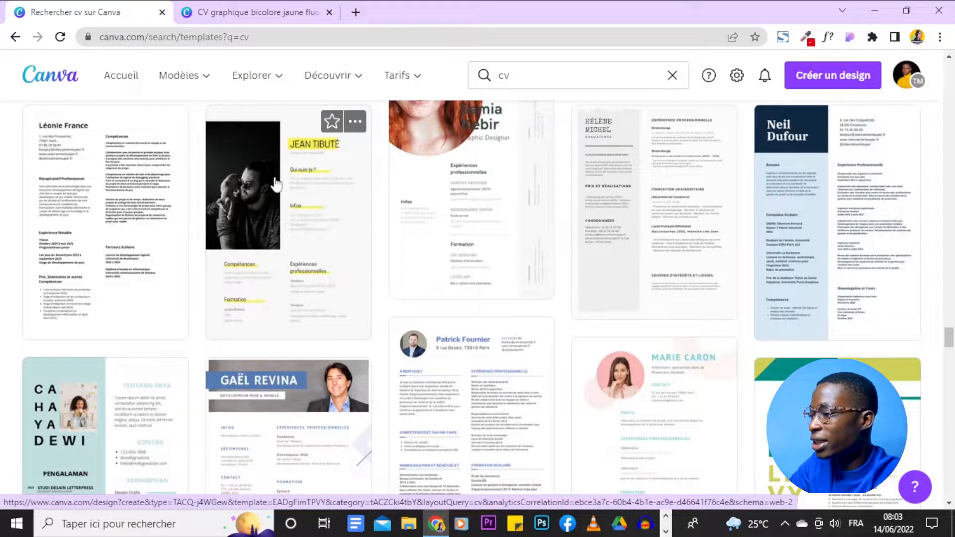
{"action": "scroll", "coordinate": [295, 205], "scroll_direction": "up", "scroll_amount": 1}
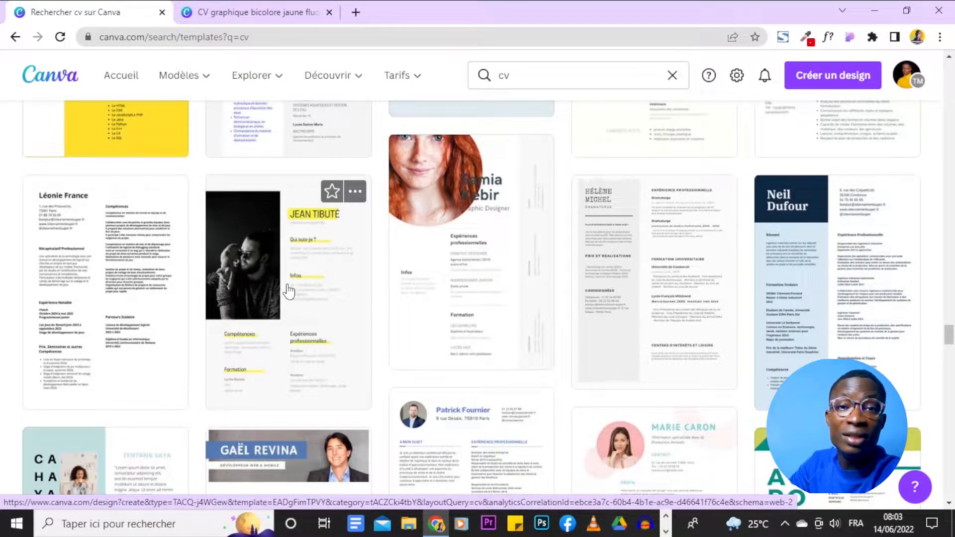
- Open the 21 × 29,7 cm 'CV graphique bicolore jaune fluo' template's preview page
{"action": "left_click", "coordinate": [355, 192]}
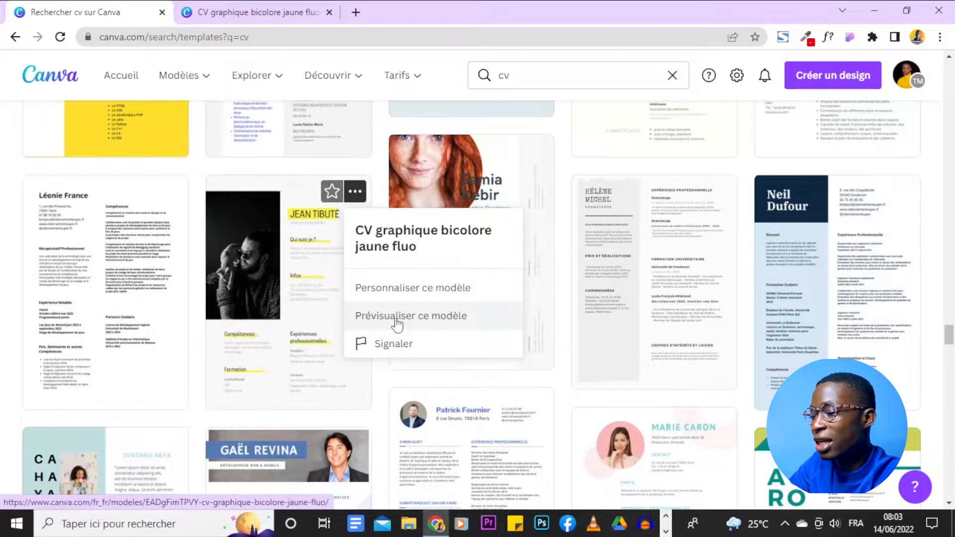
{"action": "left_click", "coordinate": [438, 324]}
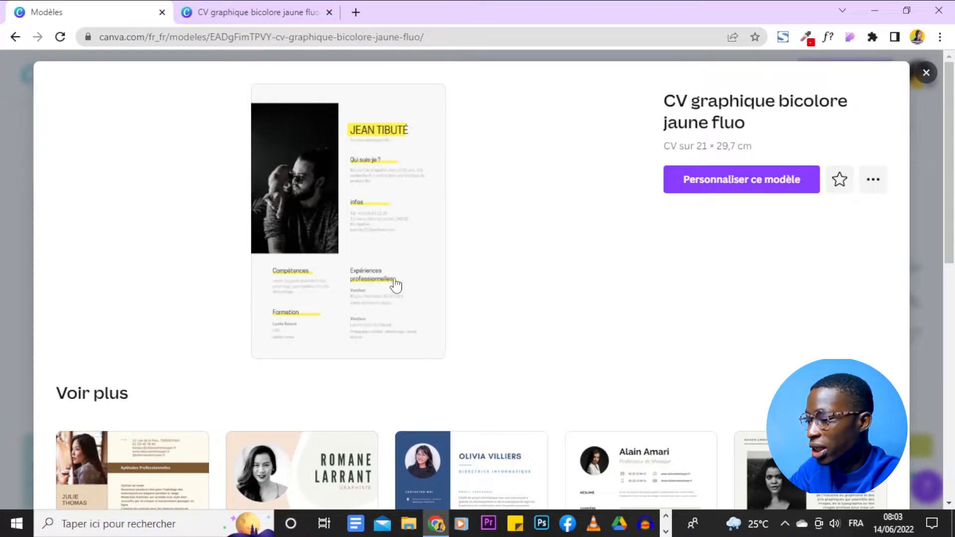
{"action": "scroll", "coordinate": [405, 188], "scroll_direction": "down", "scroll_amount": 4}
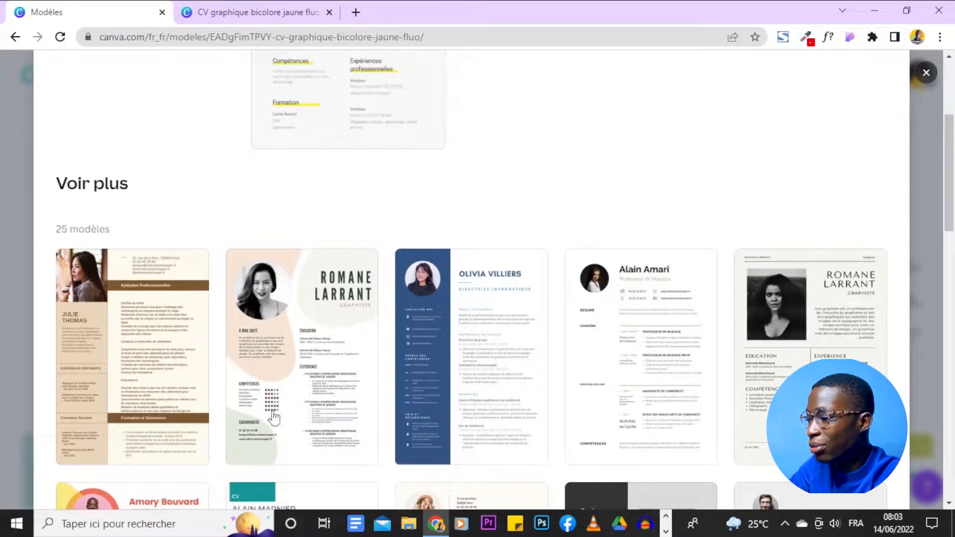
{"action": "scroll", "coordinate": [394, 393], "scroll_direction": "up", "scroll_amount": 2}
{"action": "scroll", "coordinate": [393, 387], "scroll_direction": "up", "scroll_amount": 3}
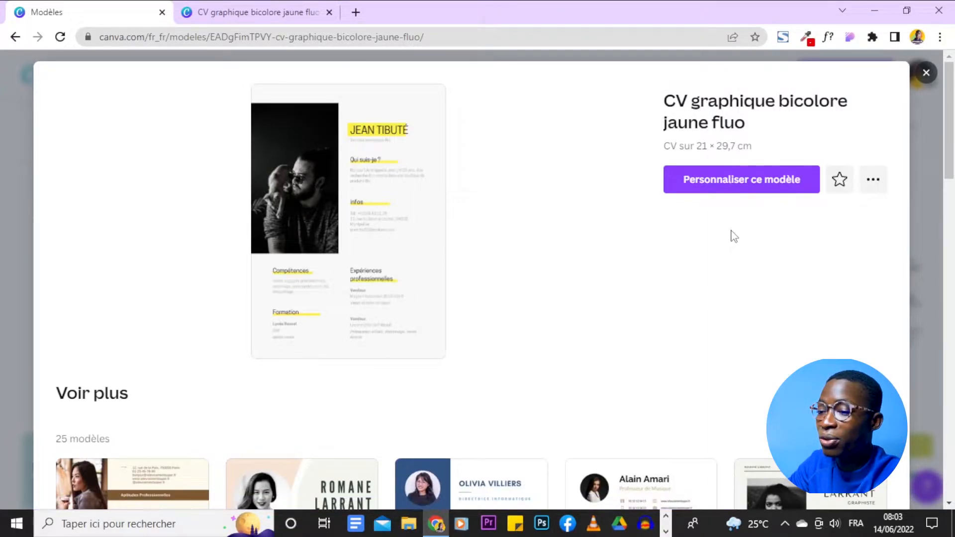
- Open 'CV graphique bicolore jaune fluo' as an editable design via Personnaliser ce modèle
{"action": "left_click", "coordinate": [731, 188]}
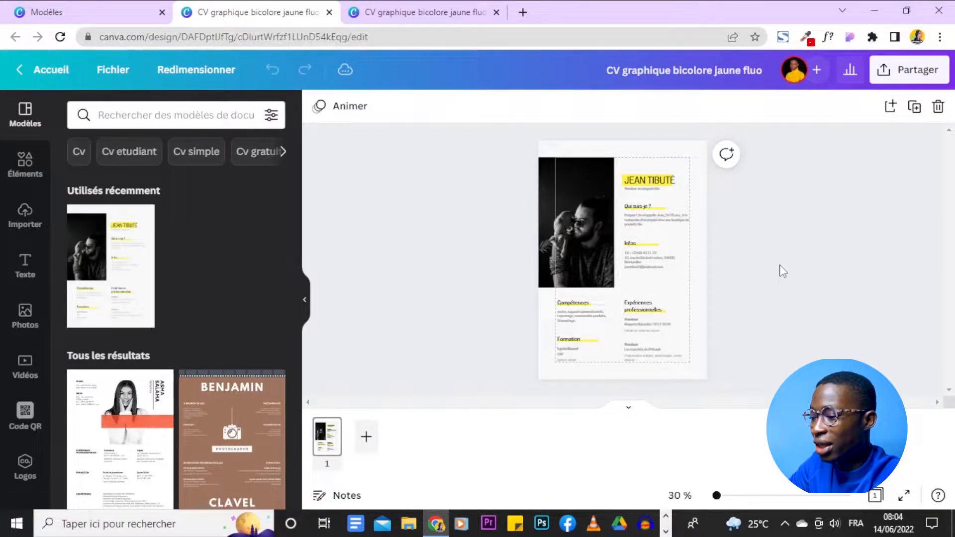
{"action": "left_click_drag", "start_coordinate": [716, 496], "coordinate": [716, 496]}
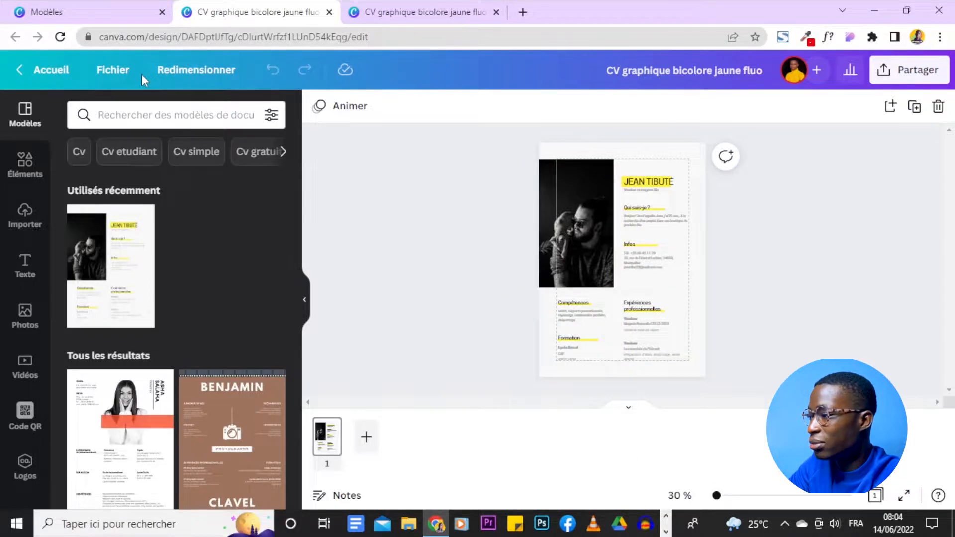
{"action": "left_click", "coordinate": [113, 72]}
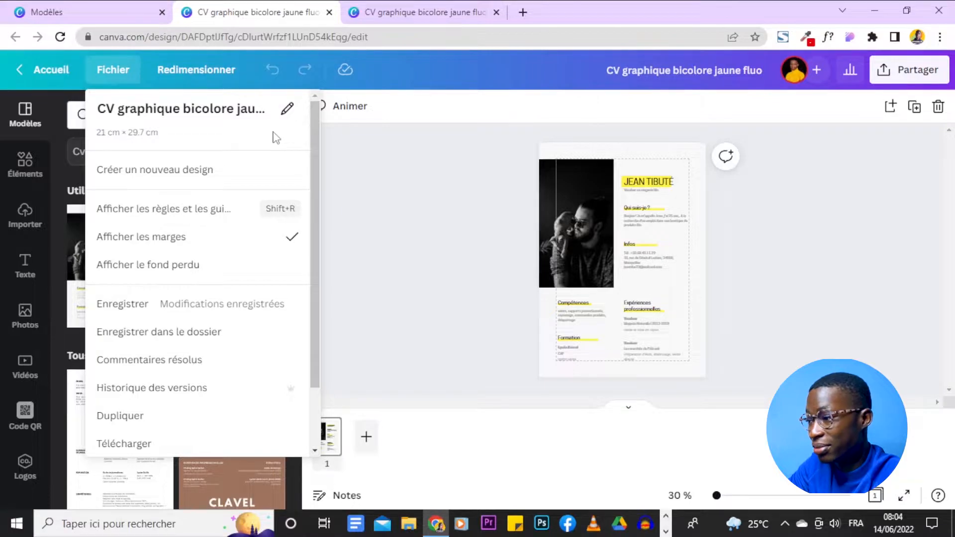
- Zoom the CV to about 52% and look over its Infos, Compétences, Expériences and Formation sections
{"action": "left_click", "coordinate": [400, 166]}
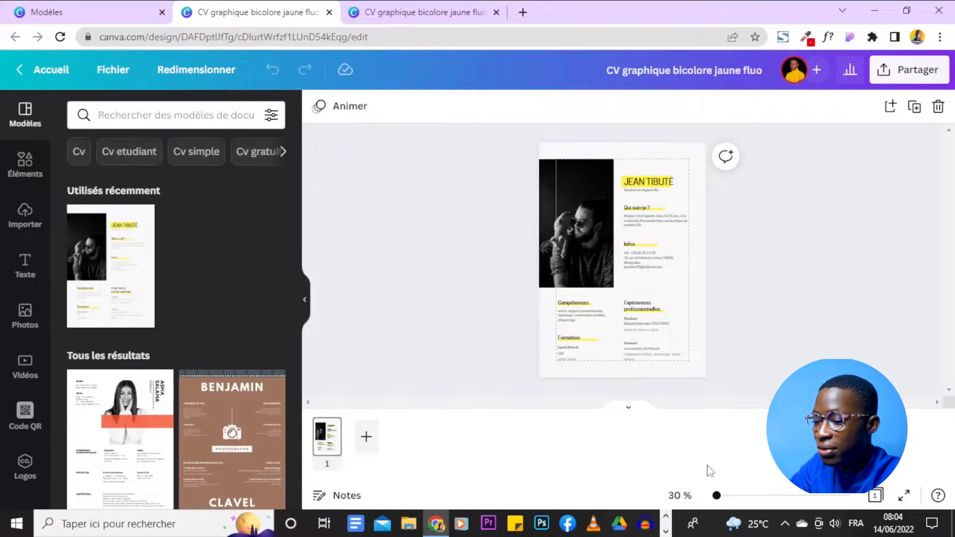
{"action": "left_click_drag", "start_coordinate": [717, 496], "coordinate": [723, 496]}
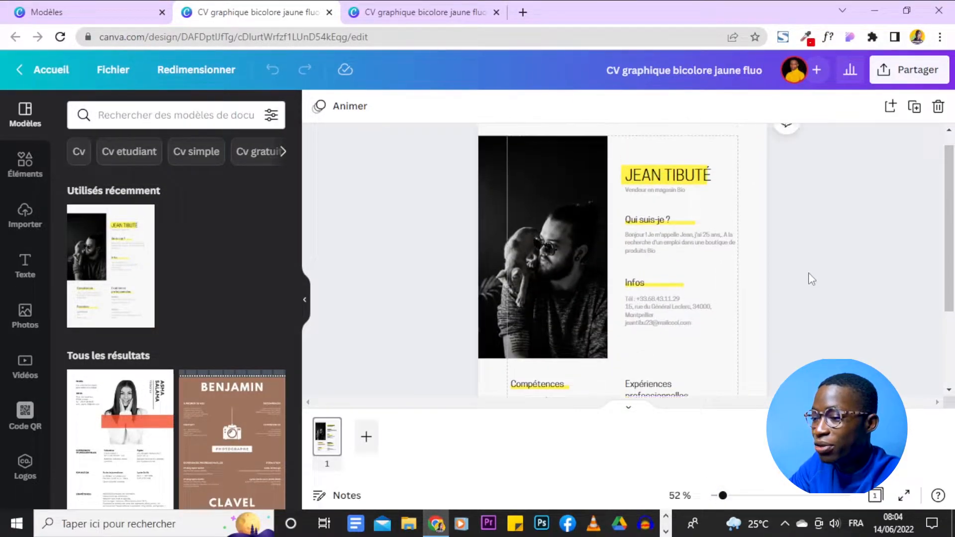
{"action": "scroll", "coordinate": [779, 250], "scroll_direction": "down", "scroll_amount": 3}
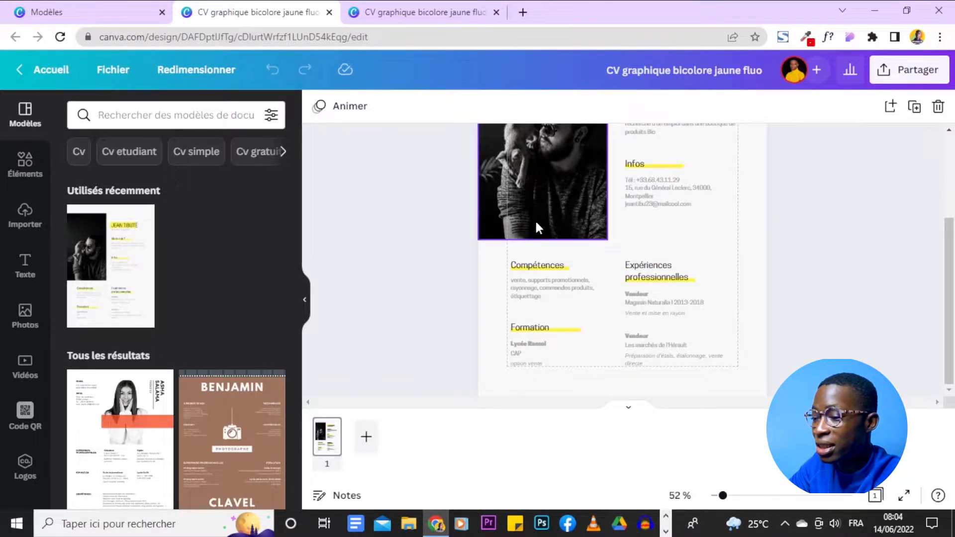
{"action": "scroll", "coordinate": [751, 266], "scroll_direction": "up", "scroll_amount": 3}
{"action": "scroll", "coordinate": [752, 267], "scroll_direction": "down", "scroll_amount": 3}
{"action": "scroll", "coordinate": [753, 267], "scroll_direction": "up", "scroll_amount": 3}
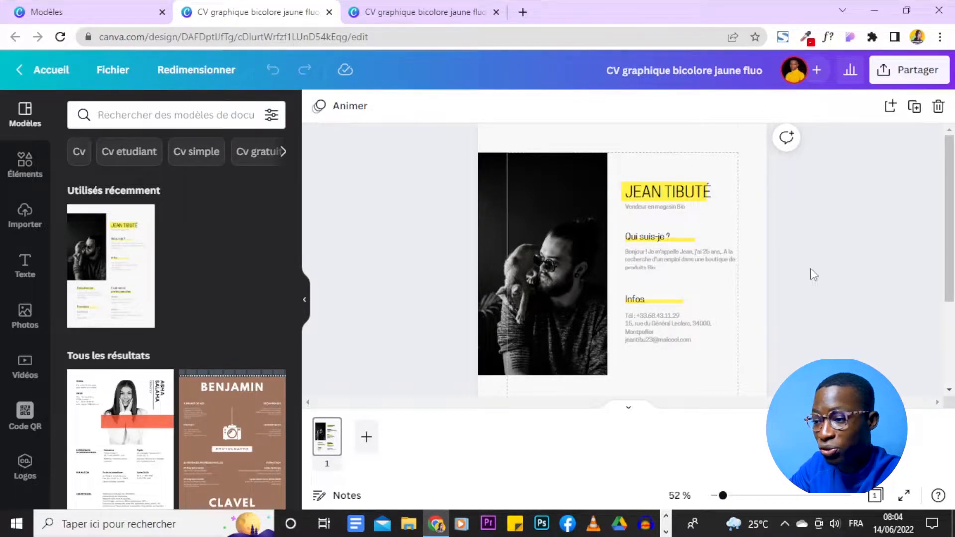
{"action": "scroll", "coordinate": [810, 273], "scroll_direction": "down", "scroll_amount": 3}
{"action": "scroll", "coordinate": [749, 311], "scroll_direction": "up", "scroll_amount": 3}
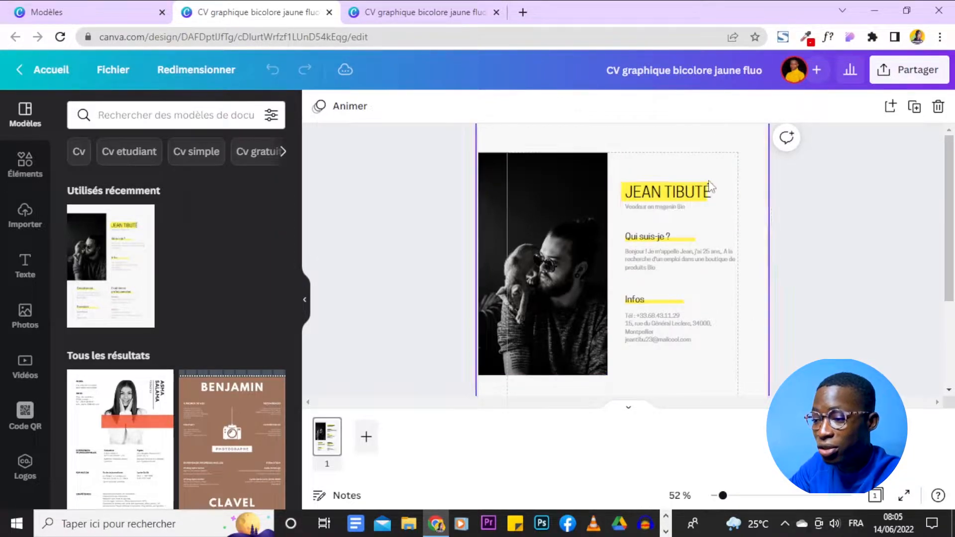
{"action": "scroll", "coordinate": [733, 226], "scroll_direction": "down", "scroll_amount": 2}
{"action": "scroll", "coordinate": [666, 185], "scroll_direction": "down", "scroll_amount": 2}
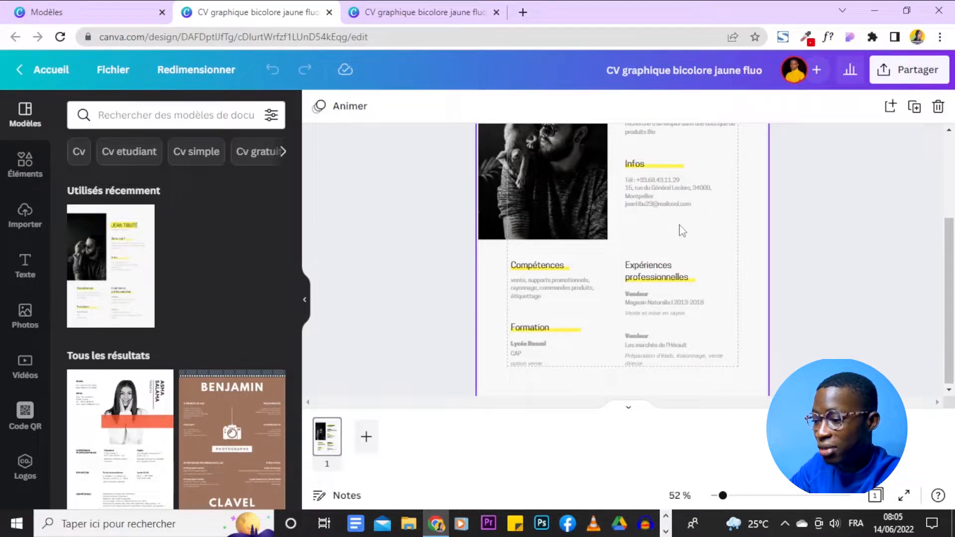
{"action": "scroll", "coordinate": [779, 302], "scroll_direction": "up", "scroll_amount": 4}
{"action": "scroll", "coordinate": [779, 302], "scroll_direction": "down", "scroll_amount": 4}
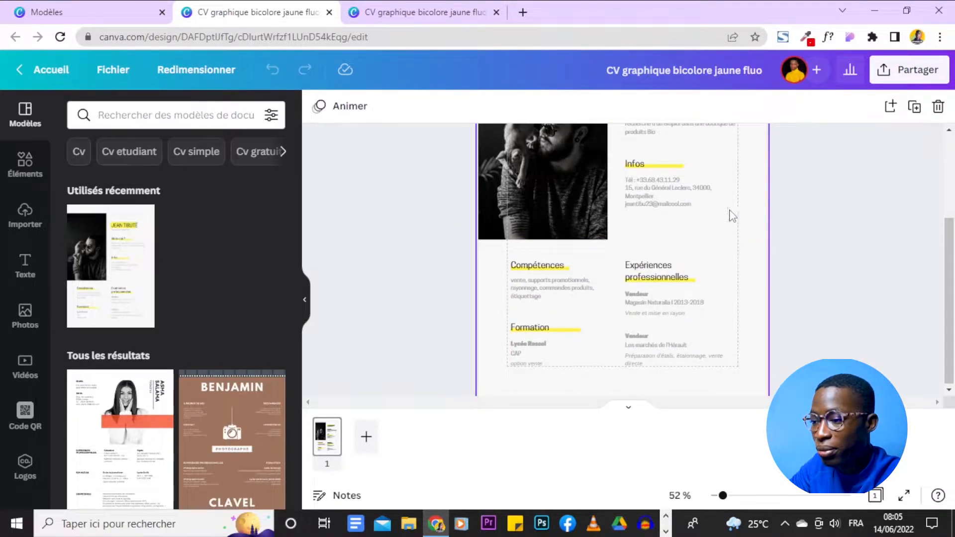
{"action": "scroll", "coordinate": [716, 199], "scroll_direction": "up", "scroll_amount": 3}
{"action": "scroll", "coordinate": [520, 279], "scroll_direction": "down", "scroll_amount": 2}
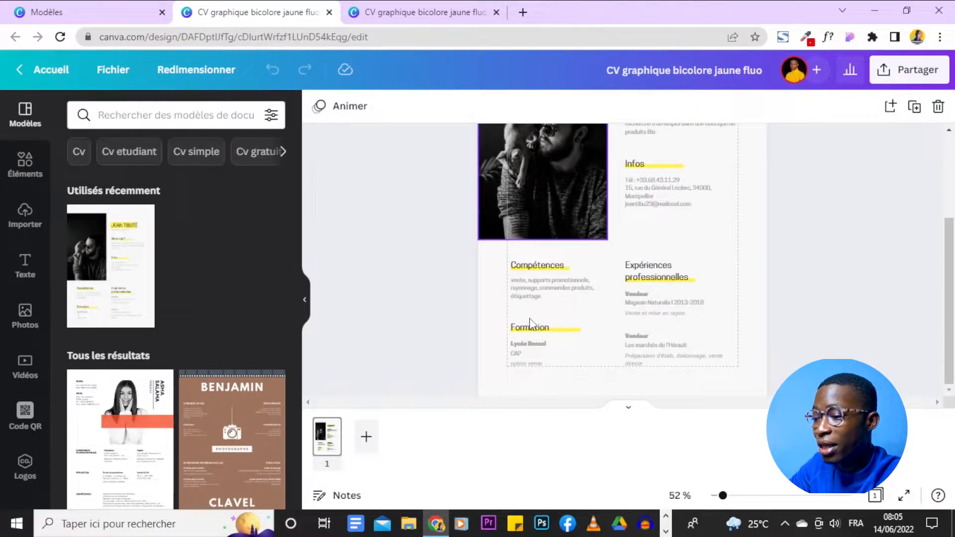
{"action": "scroll", "coordinate": [659, 258], "scroll_direction": "up", "scroll_amount": 3}
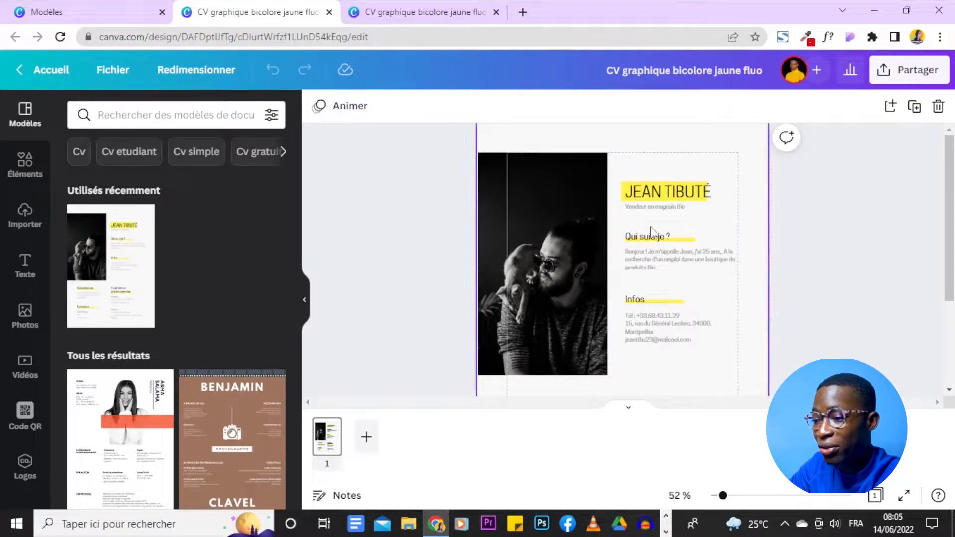
{"action": "scroll", "coordinate": [657, 284], "scroll_direction": "down", "scroll_amount": 3}
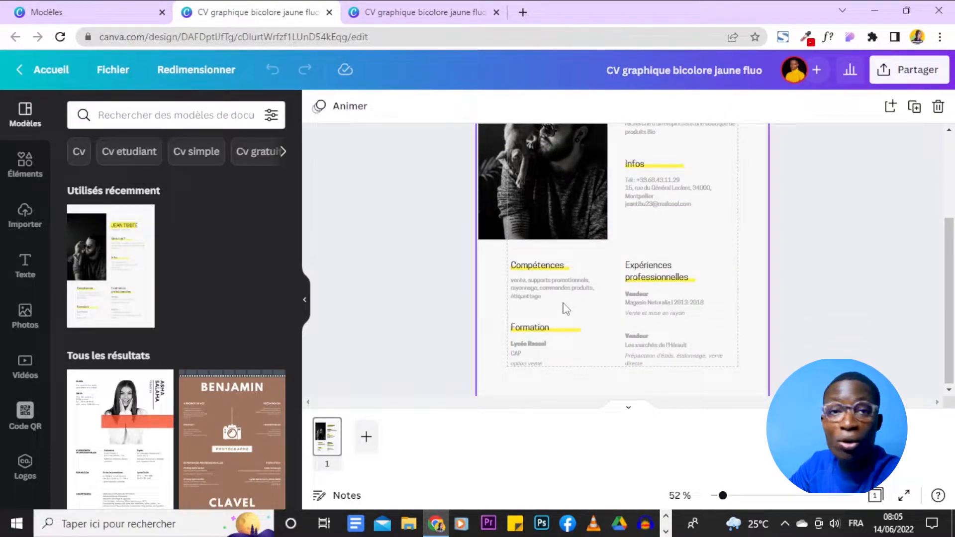
{"action": "scroll", "coordinate": [563, 307], "scroll_direction": "up", "scroll_amount": 3}
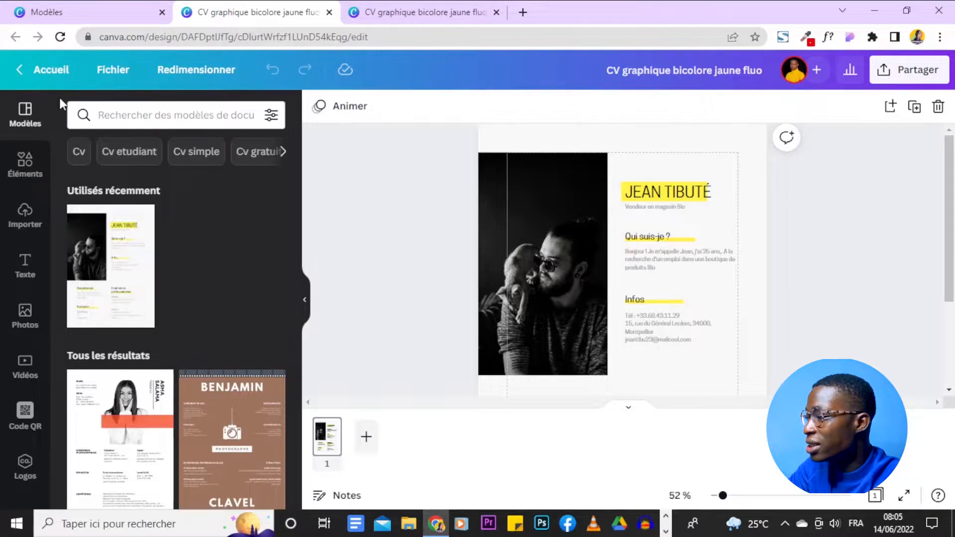
{"action": "scroll", "coordinate": [291, 261], "scroll_direction": "down", "scroll_amount": 4}
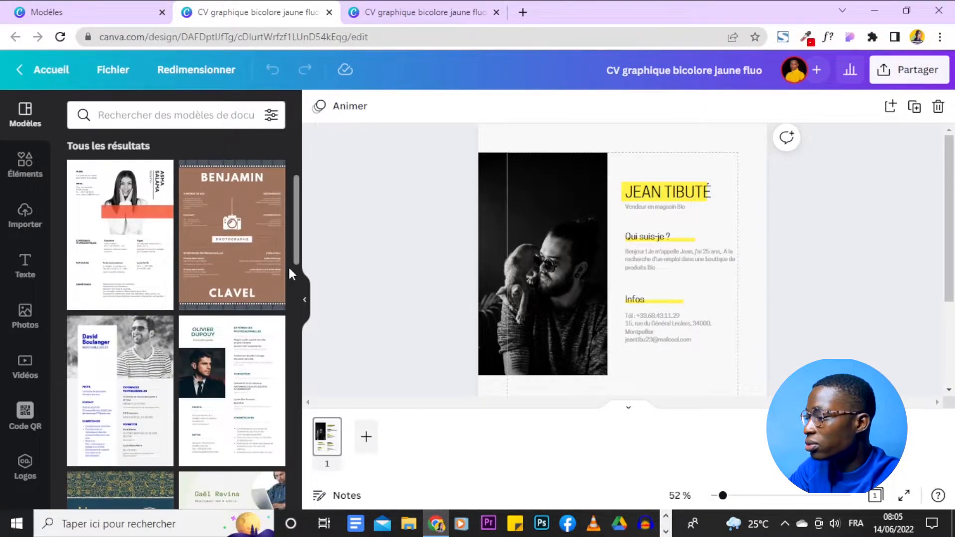
{"action": "scroll", "coordinate": [291, 273], "scroll_direction": "down", "scroll_amount": 10}
{"action": "scroll", "coordinate": [288, 264], "scroll_direction": "up", "scroll_amount": 15}
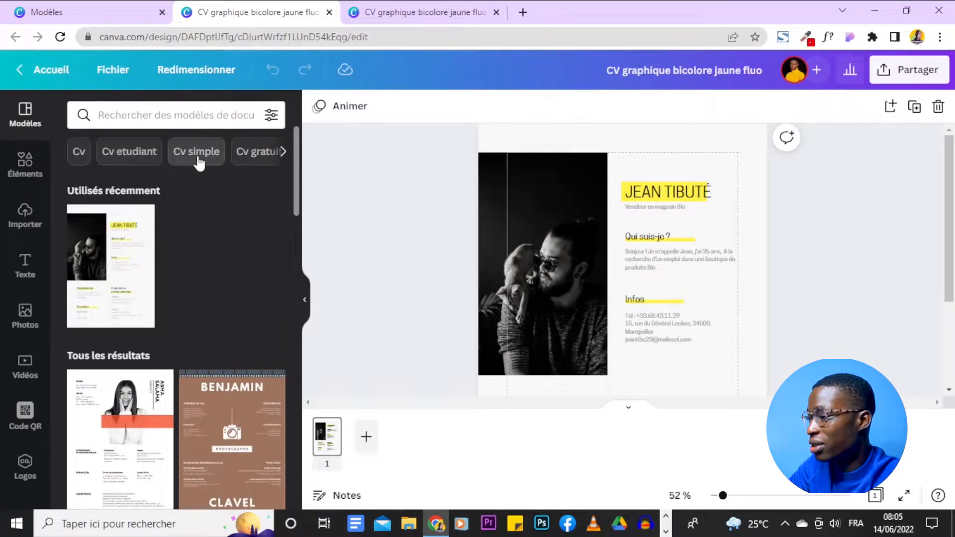
{"action": "left_click", "coordinate": [284, 152]}
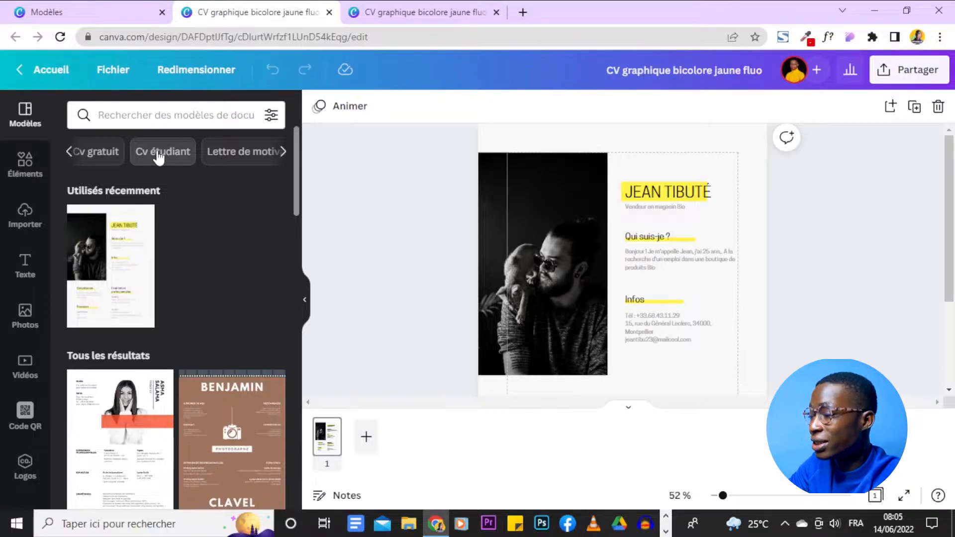
{"action": "left_click", "coordinate": [282, 152]}
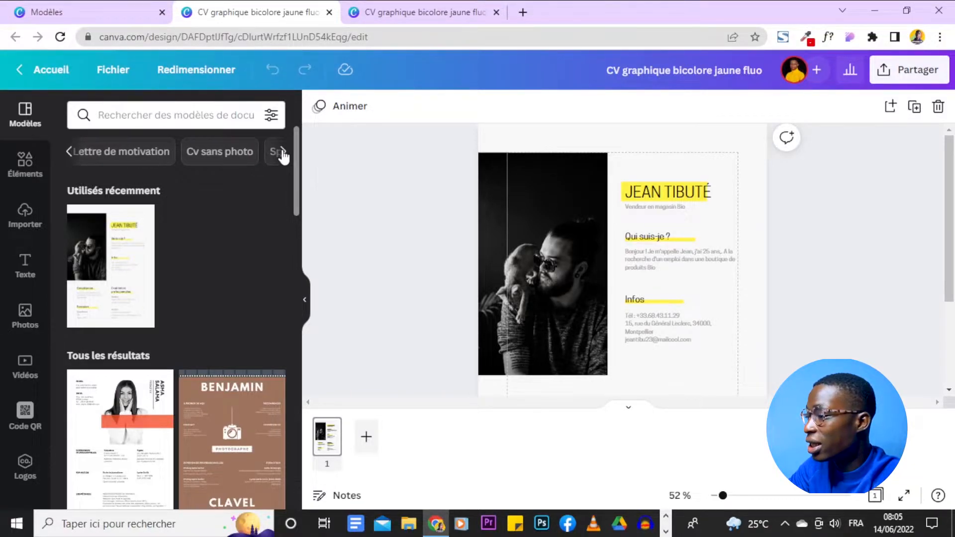
{"action": "left_click", "coordinate": [280, 153]}
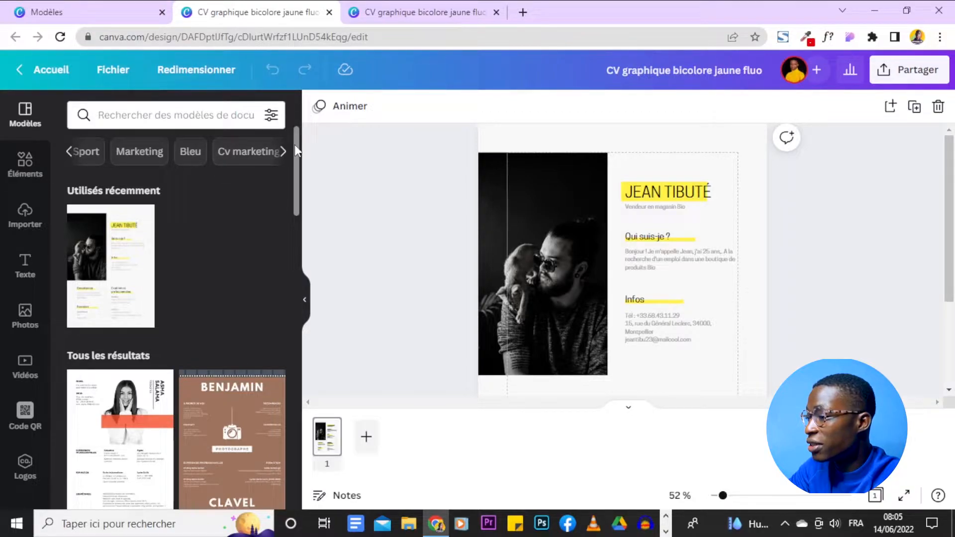
{"action": "left_click", "coordinate": [284, 152]}
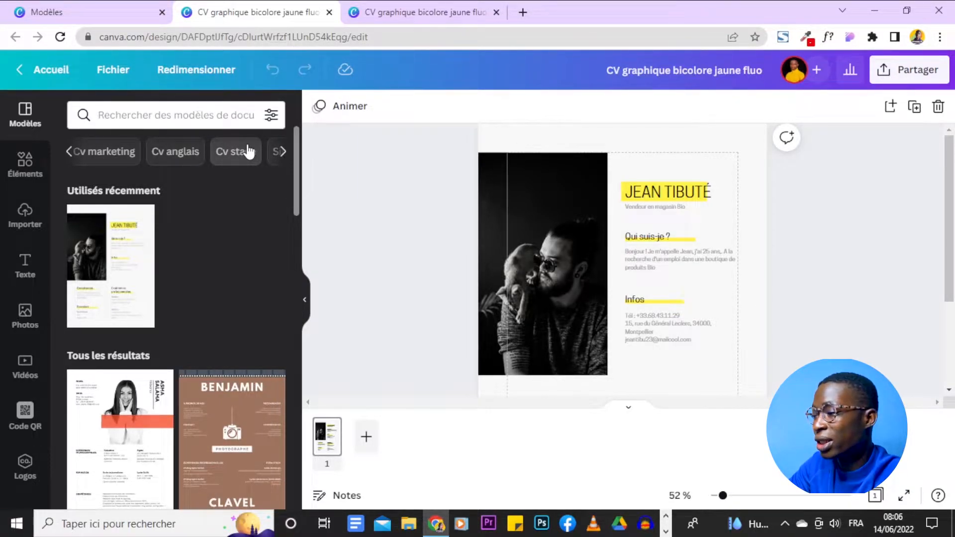
{"action": "scroll", "coordinate": [226, 249], "scroll_direction": "down", "scroll_amount": 4}
{"action": "scroll", "coordinate": [227, 248], "scroll_direction": "up", "scroll_amount": 5}
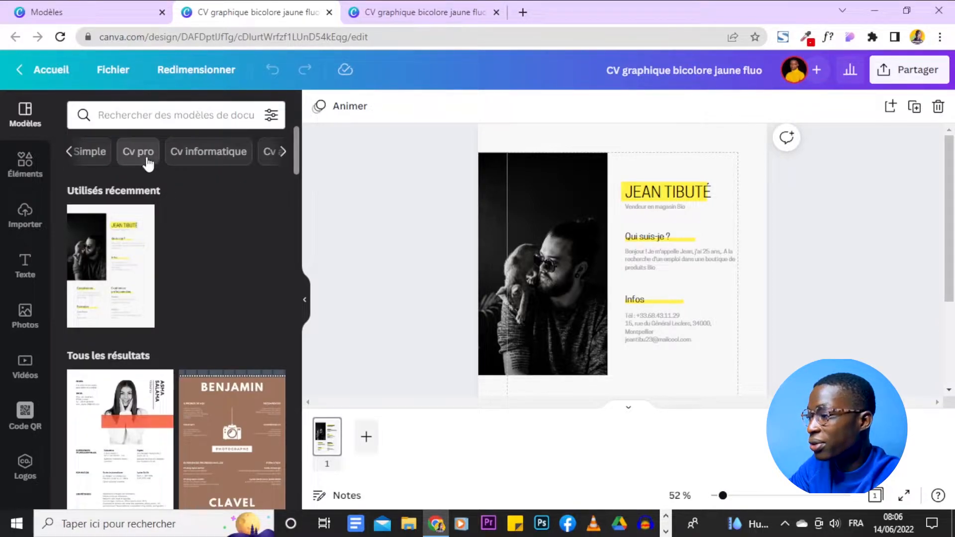
{"action": "left_click", "coordinate": [283, 152]}
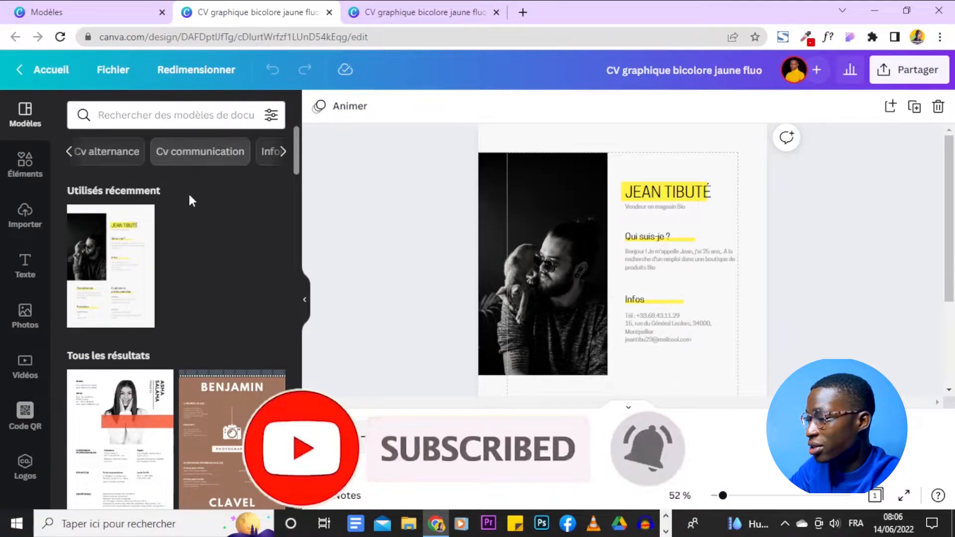
{"action": "left_click", "coordinate": [279, 160]}
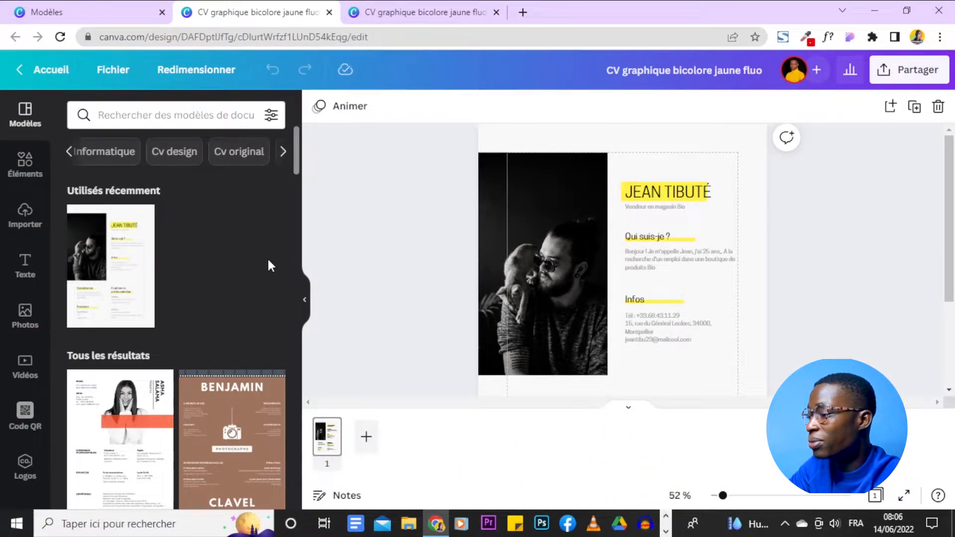
{"action": "scroll", "coordinate": [268, 264], "scroll_direction": "down", "scroll_amount": 5}
{"action": "scroll", "coordinate": [269, 267], "scroll_direction": "down", "scroll_amount": 5}
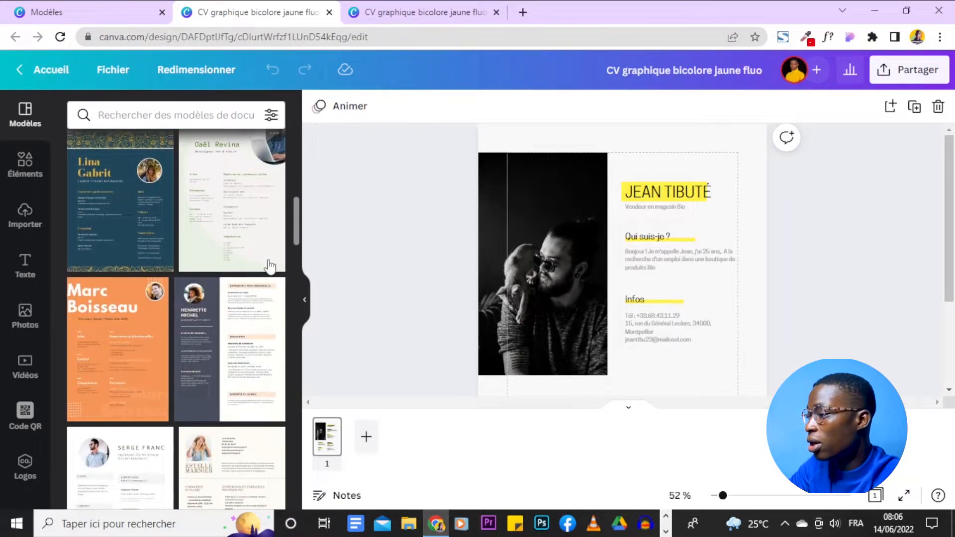
{"action": "scroll", "coordinate": [269, 266], "scroll_direction": "down", "scroll_amount": 10}
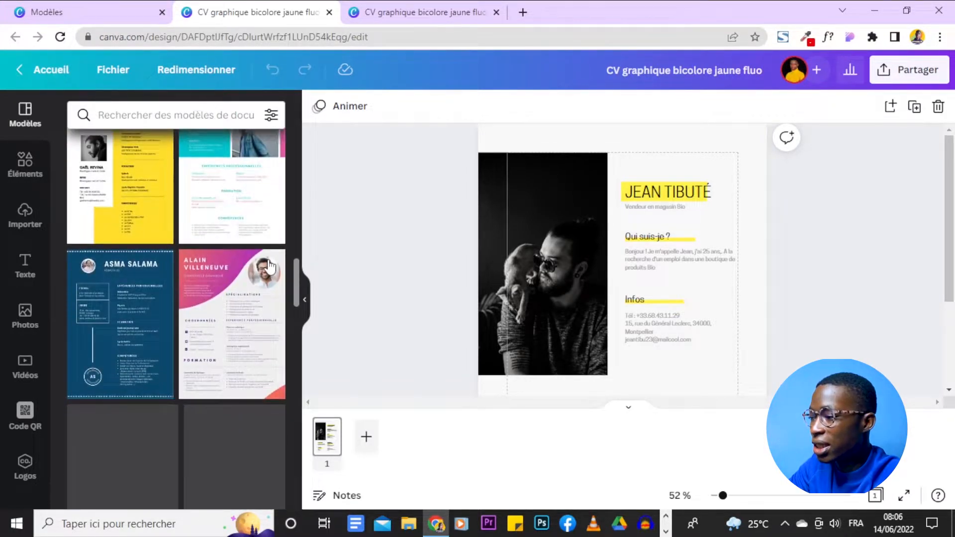
{"action": "scroll", "coordinate": [269, 266], "scroll_direction": "down", "scroll_amount": 4}
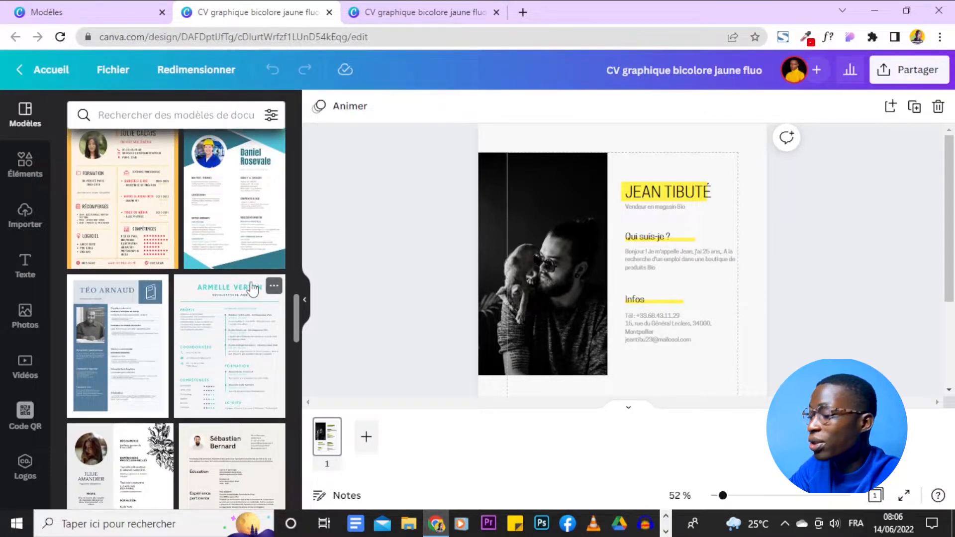
{"action": "scroll", "coordinate": [96, 402], "scroll_direction": "down", "scroll_amount": 5}
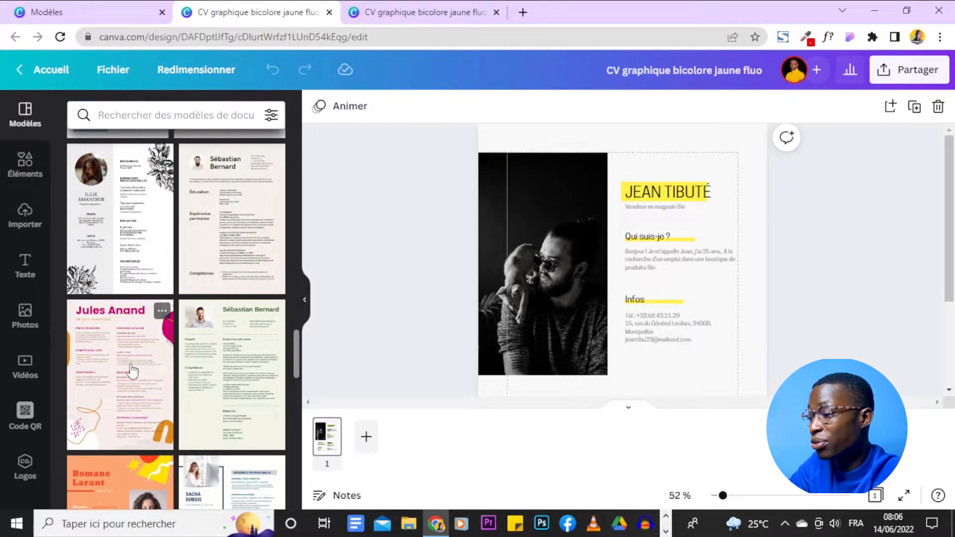
{"action": "scroll", "coordinate": [207, 380], "scroll_direction": "down", "scroll_amount": 5}
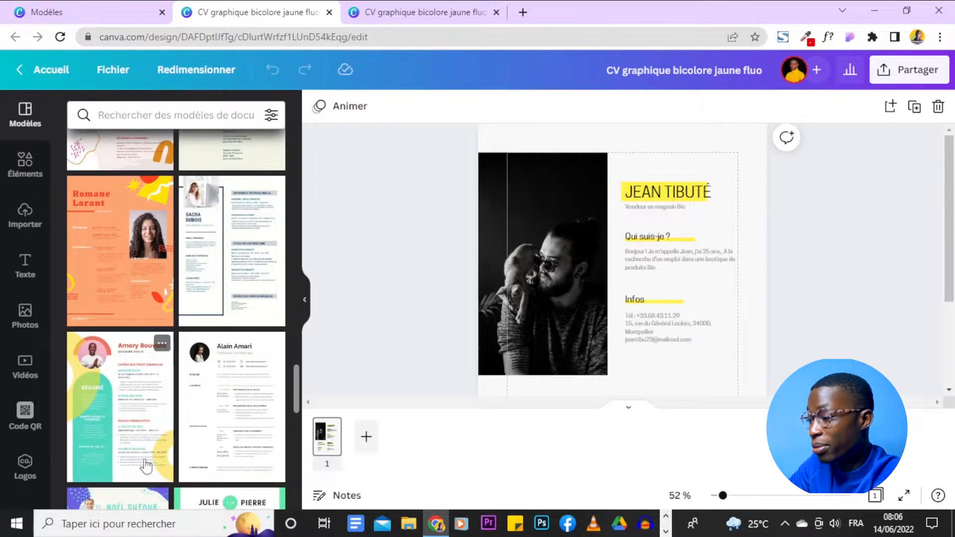
{"action": "scroll", "coordinate": [209, 448], "scroll_direction": "down", "scroll_amount": 3}
{"action": "scroll", "coordinate": [164, 426], "scroll_direction": "down", "scroll_amount": 5}
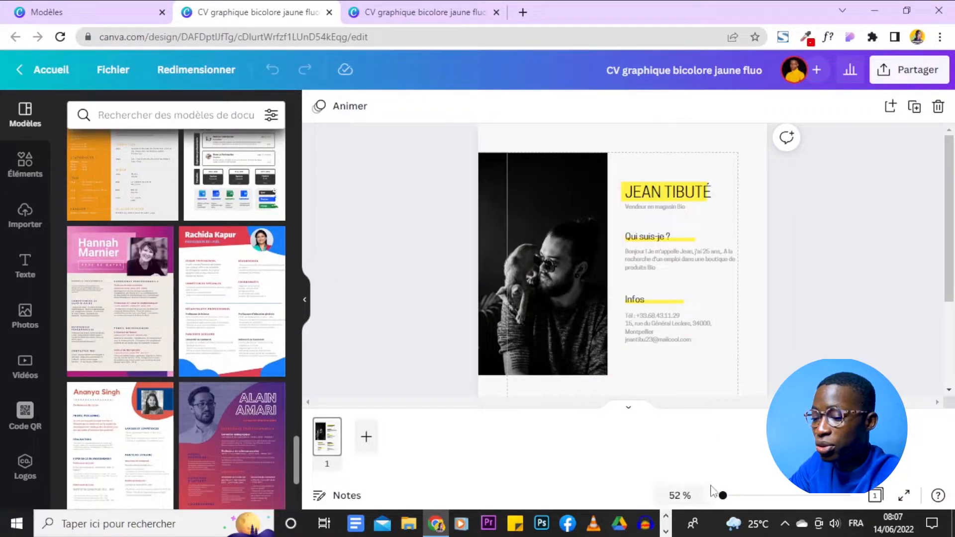
{"action": "left_click_drag", "start_coordinate": [724, 496], "coordinate": [721, 495]}
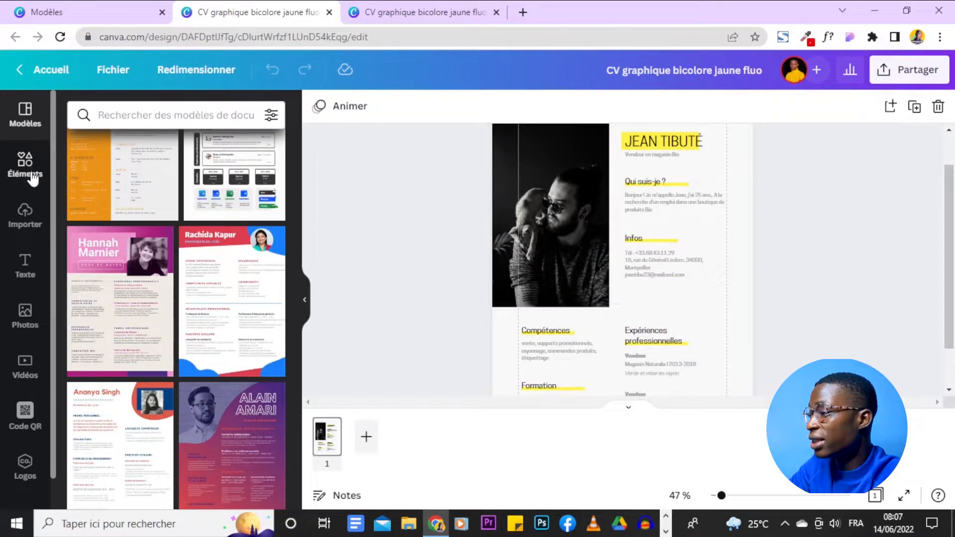
- Show the Importer panel listing the uploaded portrait photos
{"action": "left_click", "coordinate": [15, 225]}
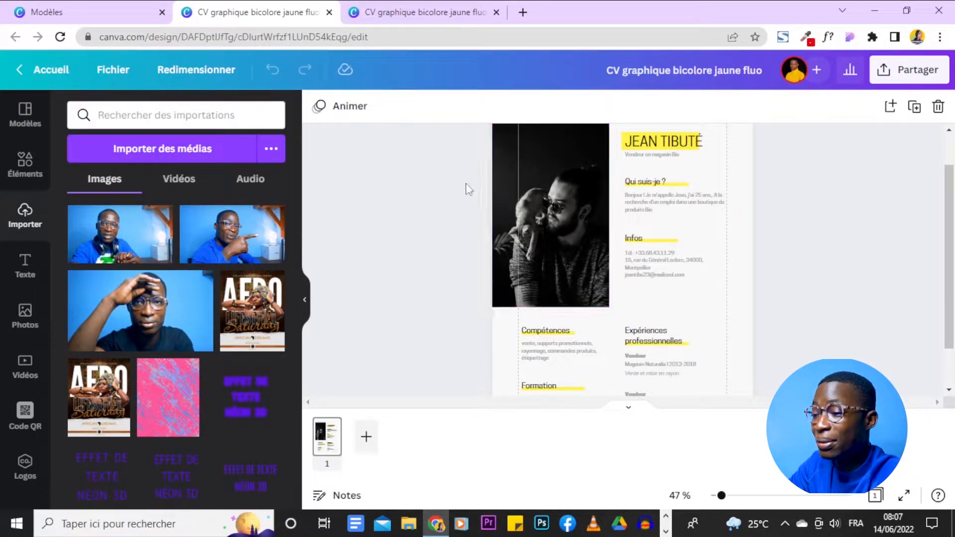
{"action": "scroll", "coordinate": [164, 224], "scroll_direction": "down", "scroll_amount": 2}
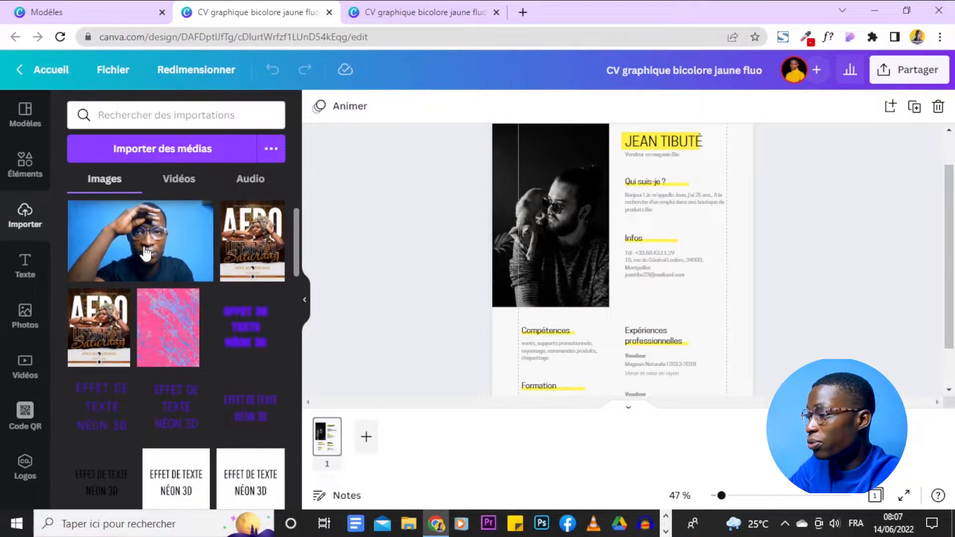
- Upload the BEN STUDIO (34) photo from Téléchargements into Canva
{"action": "left_click", "coordinate": [131, 156]}
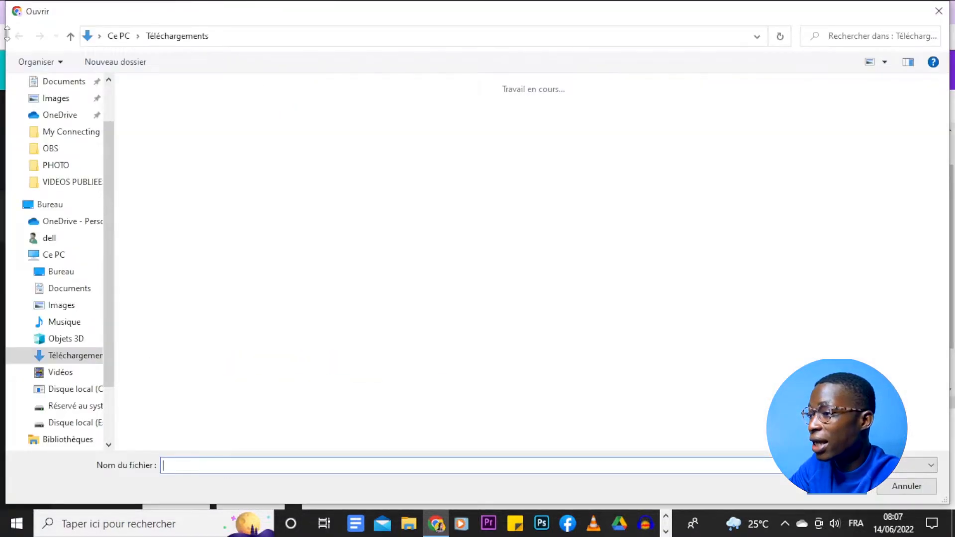
{"action": "scroll", "coordinate": [635, 336], "scroll_direction": "down", "scroll_amount": 3}
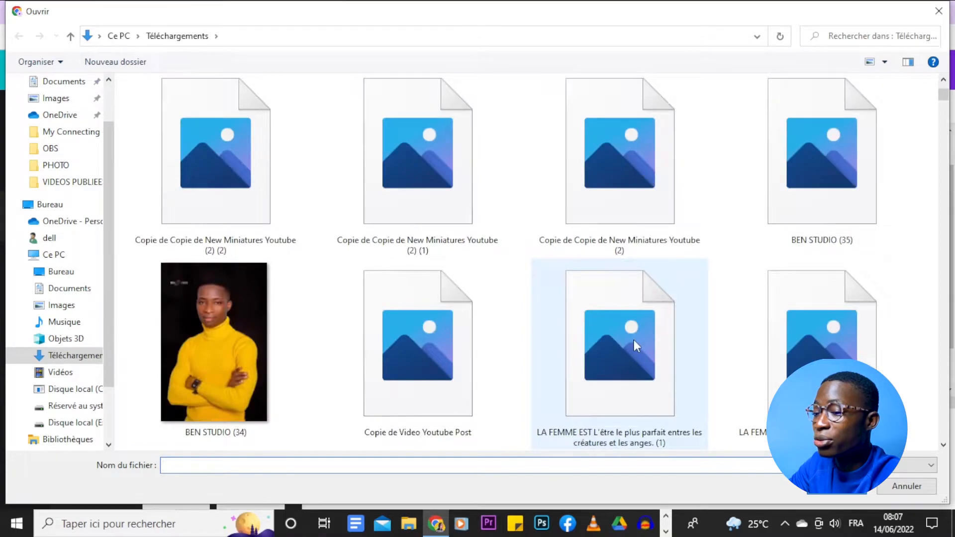
{"action": "scroll", "coordinate": [633, 343], "scroll_direction": "down", "scroll_amount": 3}
{"action": "scroll", "coordinate": [599, 258], "scroll_direction": "down", "scroll_amount": 3}
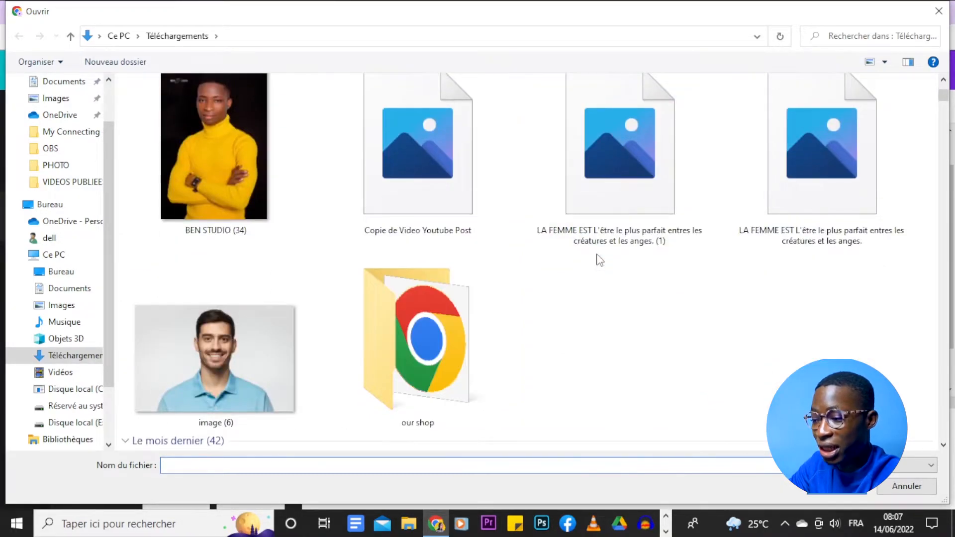
{"action": "scroll", "coordinate": [599, 259], "scroll_direction": "up", "scroll_amount": 3}
{"action": "left_click", "coordinate": [225, 330]}
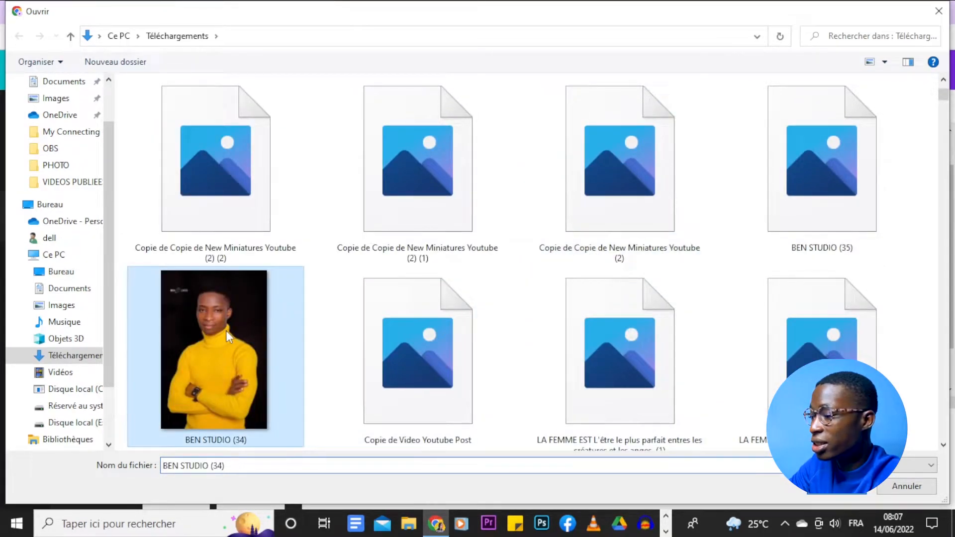
{"action": "left_click", "coordinate": [847, 493]}
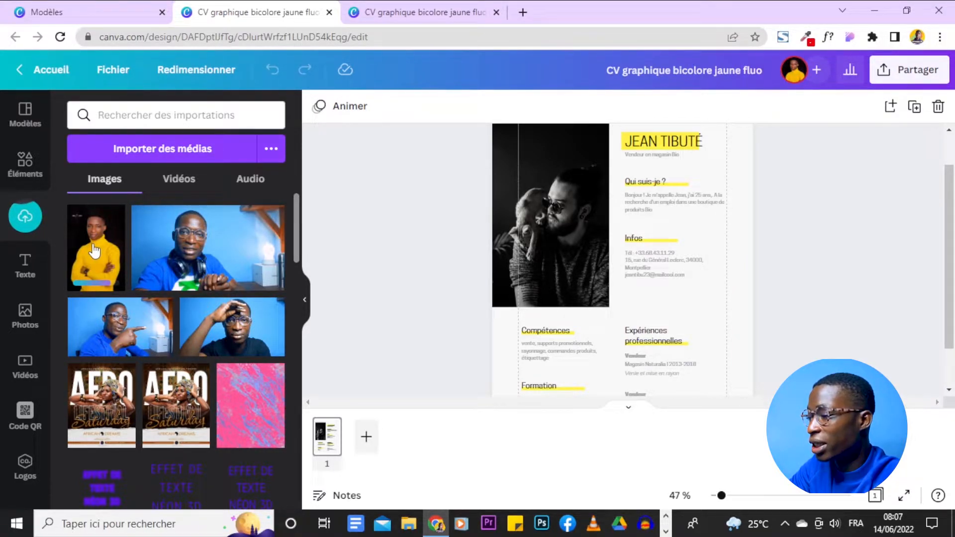
- Place the newly uploaded portrait into the CV's photo frame
{"action": "left_click_drag", "start_coordinate": [96, 267], "coordinate": [497, 254]}
{"action": "scroll", "coordinate": [409, 271], "scroll_direction": "up", "scroll_amount": 1}
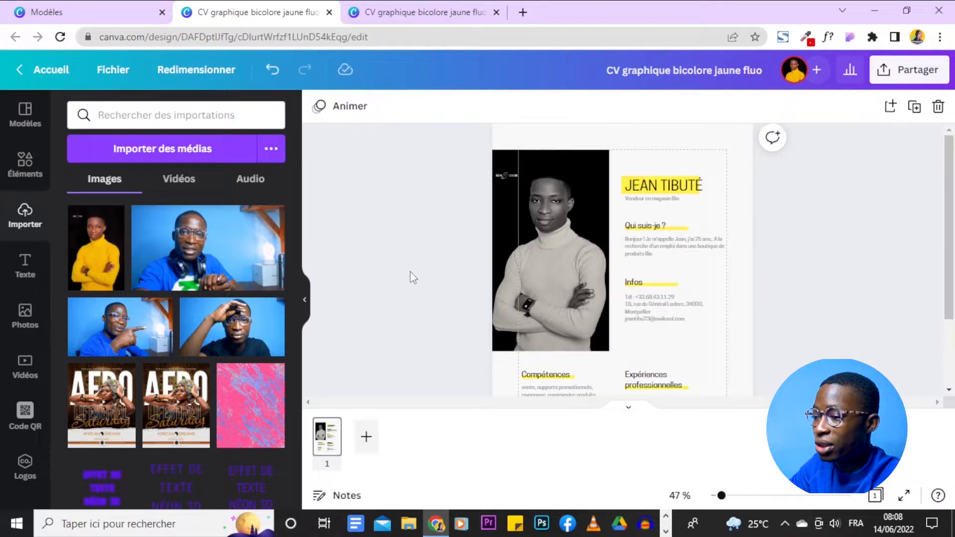
{"action": "scroll", "coordinate": [819, 323], "scroll_direction": "down", "scroll_amount": 2}
{"action": "scroll", "coordinate": [820, 324], "scroll_direction": "up", "scroll_amount": 2}
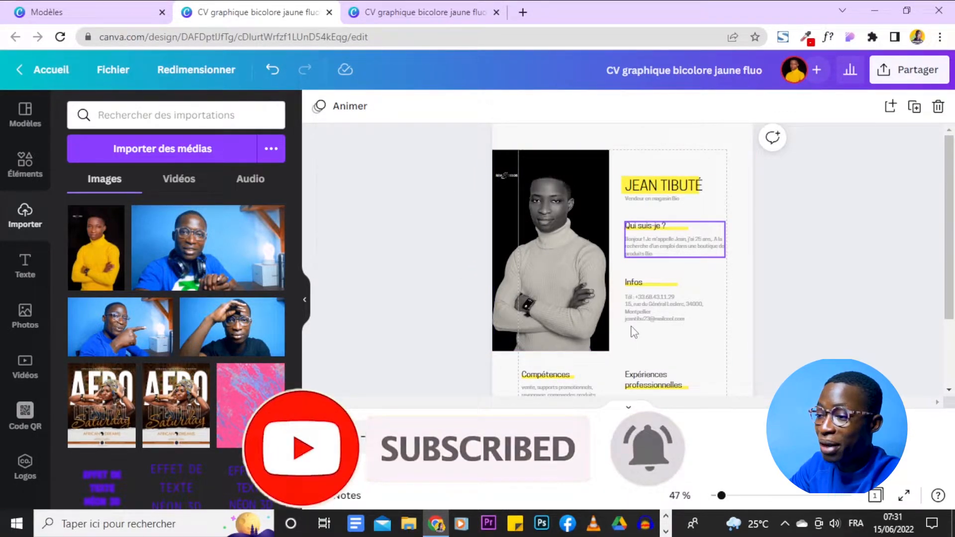
{"action": "scroll", "coordinate": [763, 193], "scroll_direction": "down", "scroll_amount": 2}
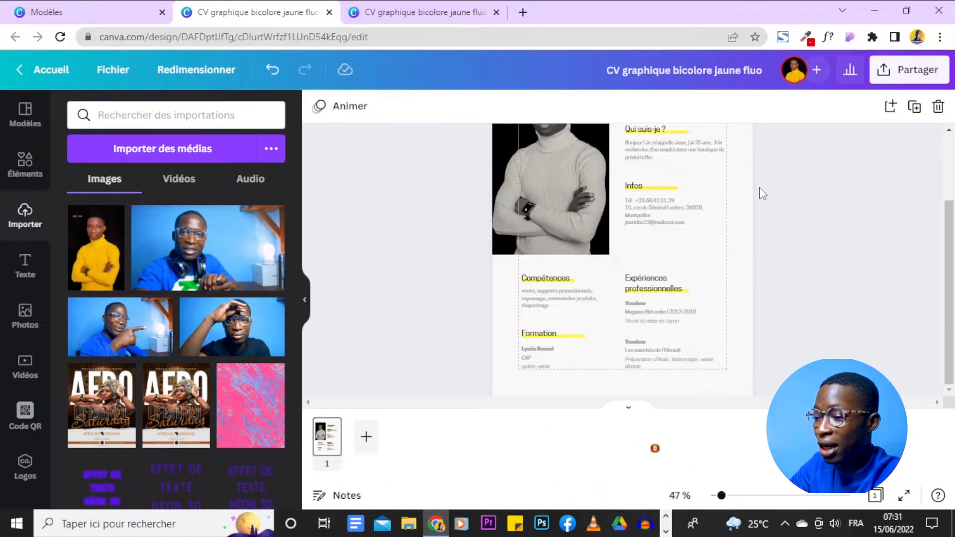
{"action": "scroll", "coordinate": [762, 193], "scroll_direction": "up", "scroll_amount": 2}
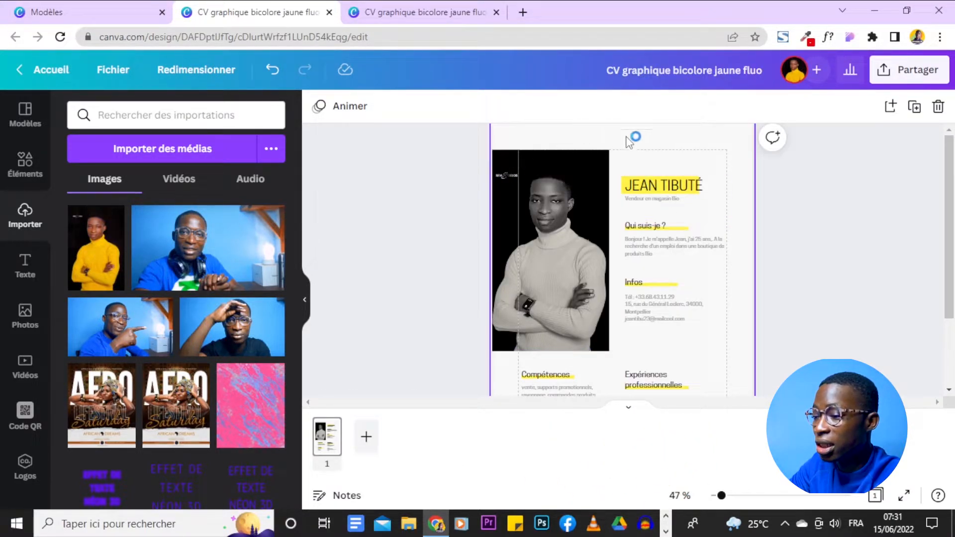
{"action": "scroll", "coordinate": [795, 159], "scroll_direction": "down", "scroll_amount": 2}
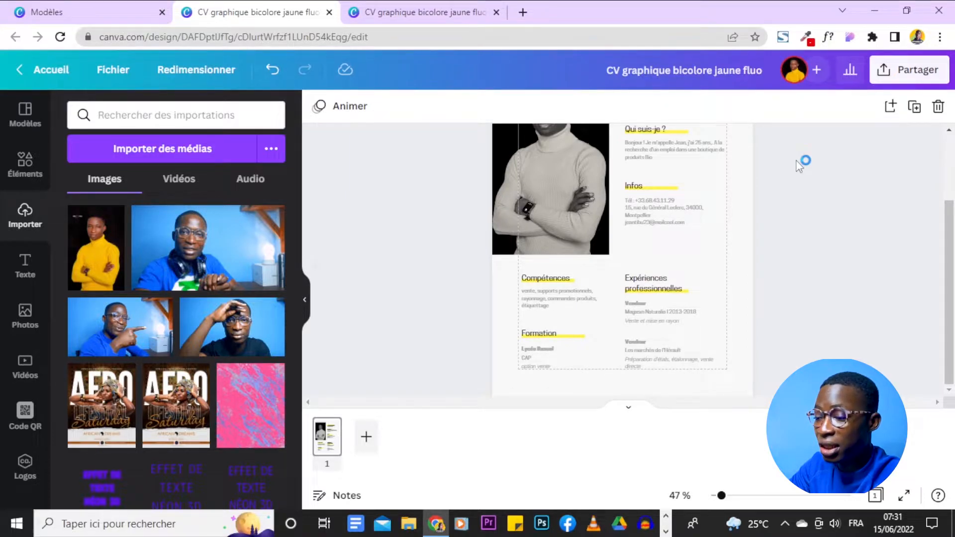
{"action": "scroll", "coordinate": [795, 209], "scroll_direction": "up", "scroll_amount": 1}
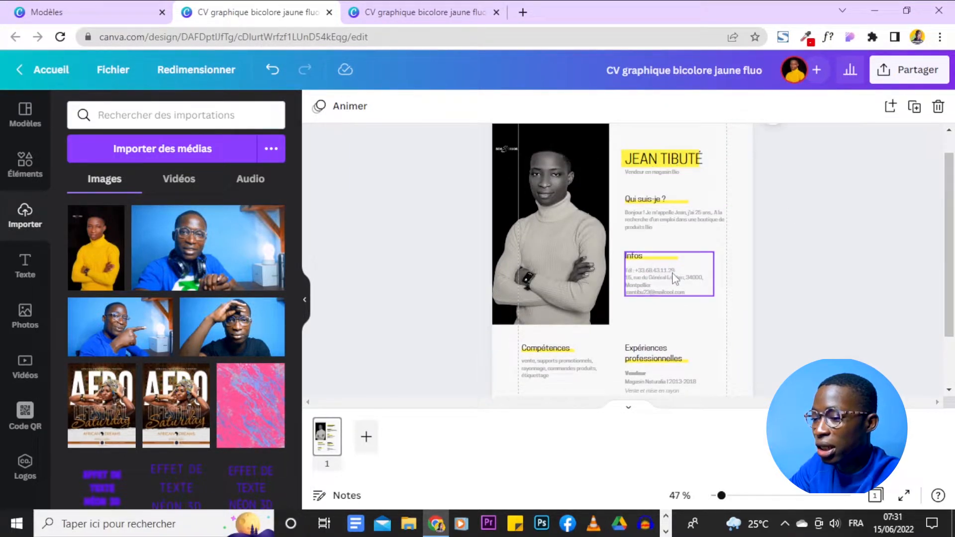
{"action": "scroll", "coordinate": [757, 306], "scroll_direction": "down", "scroll_amount": 1}
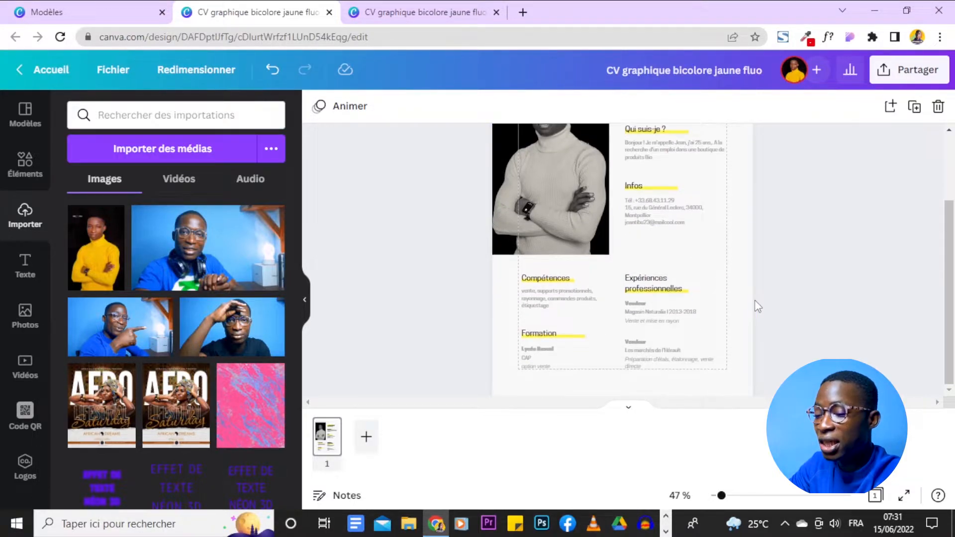
{"action": "scroll", "coordinate": [684, 212], "scroll_direction": "up", "scroll_amount": 2}
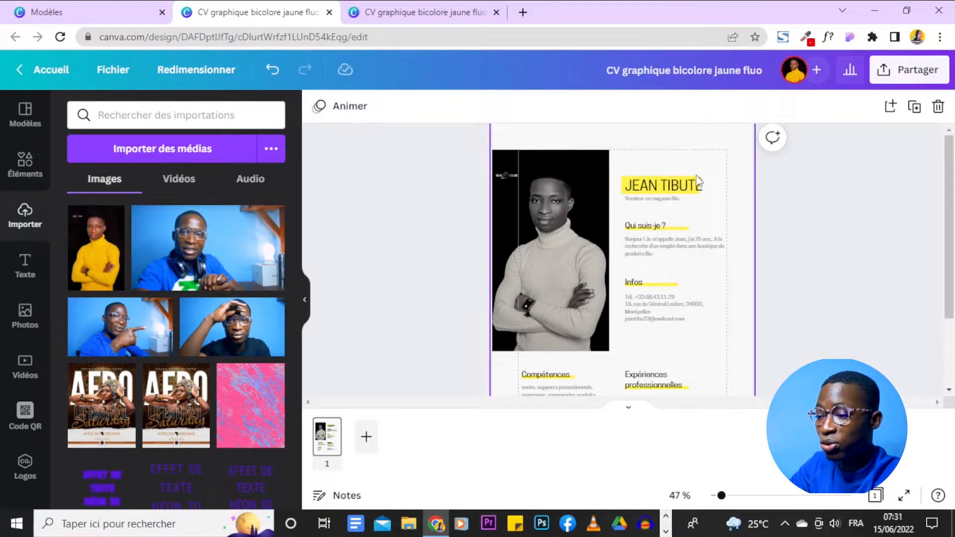
{"action": "scroll", "coordinate": [718, 331], "scroll_direction": "down", "scroll_amount": 2}
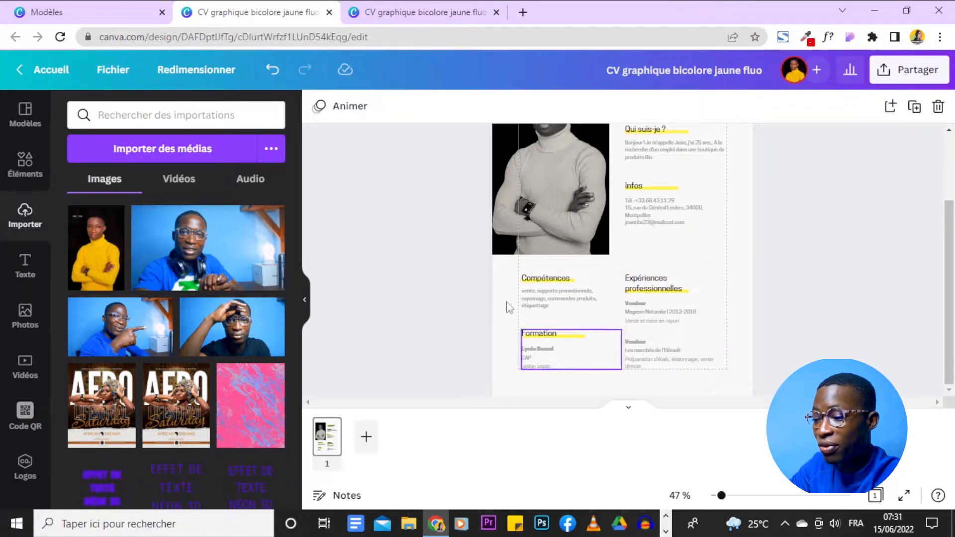
{"action": "scroll", "coordinate": [761, 204], "scroll_direction": "up", "scroll_amount": 2}
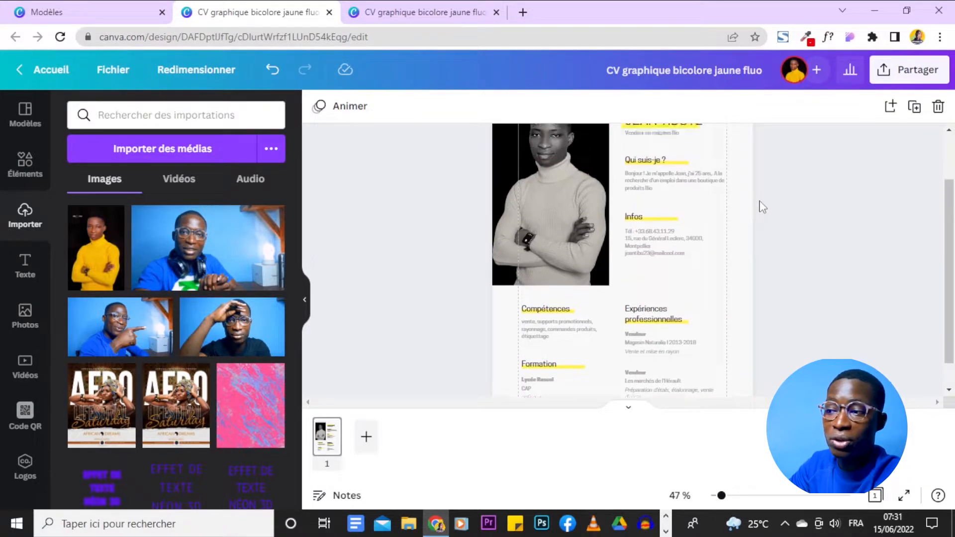
- Replace the name heading at the top of the CV with the owner's name
{"action": "left_click", "coordinate": [668, 186]}
{"action": "left_click", "coordinate": [668, 185]}
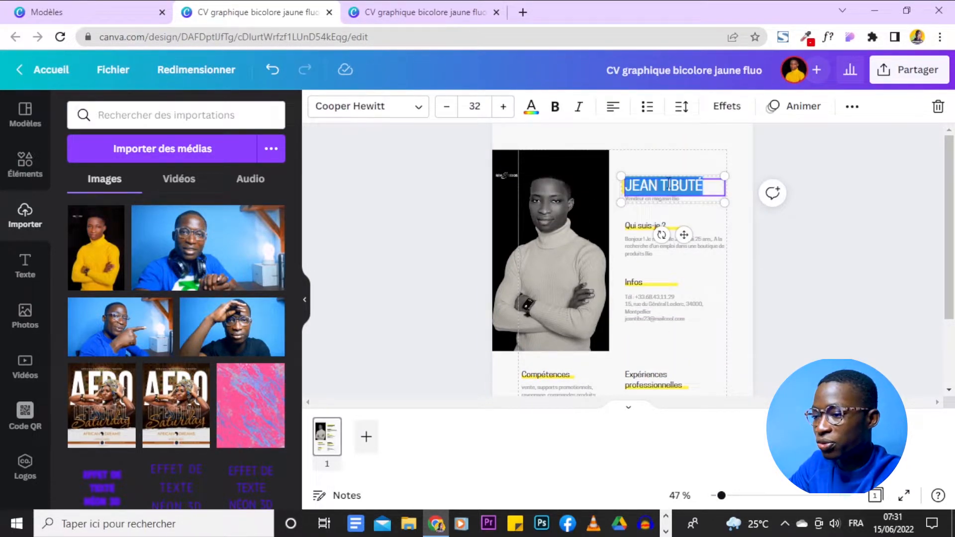
{"action": "left_click", "coordinate": [808, 280]}
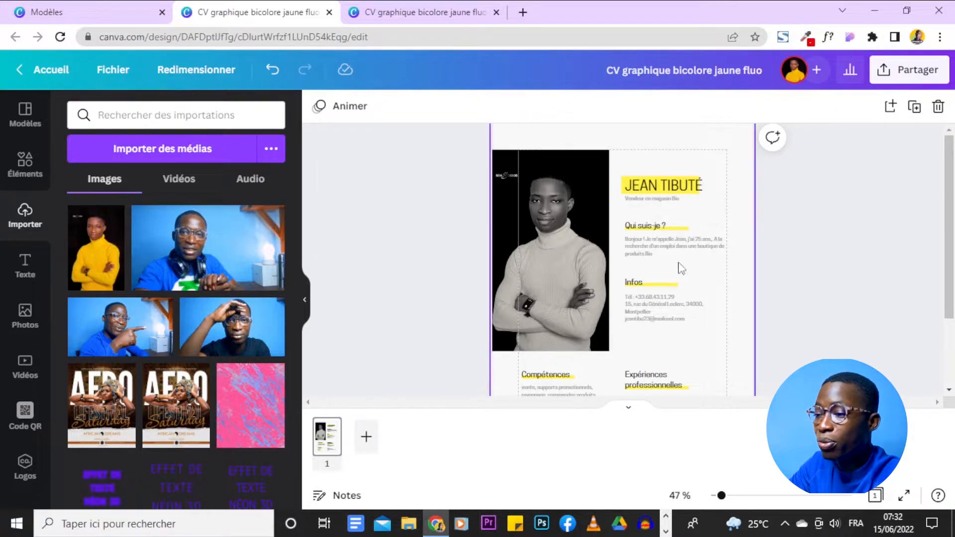
{"action": "scroll", "coordinate": [744, 279], "scroll_direction": "down", "scroll_amount": 2}
{"action": "scroll", "coordinate": [846, 355], "scroll_direction": "up", "scroll_amount": 2}
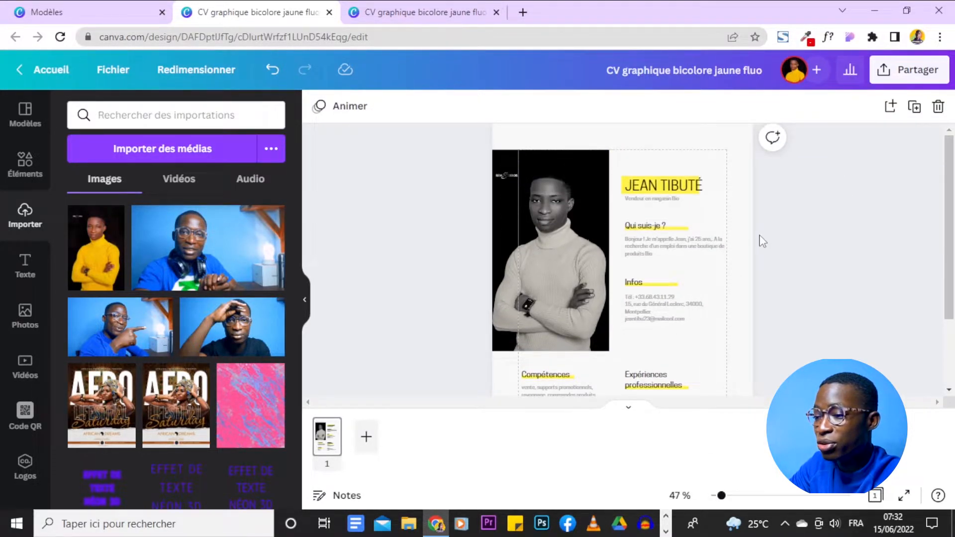
{"action": "left_click", "coordinate": [682, 186]}
{"action": "left_click", "coordinate": [683, 187]}
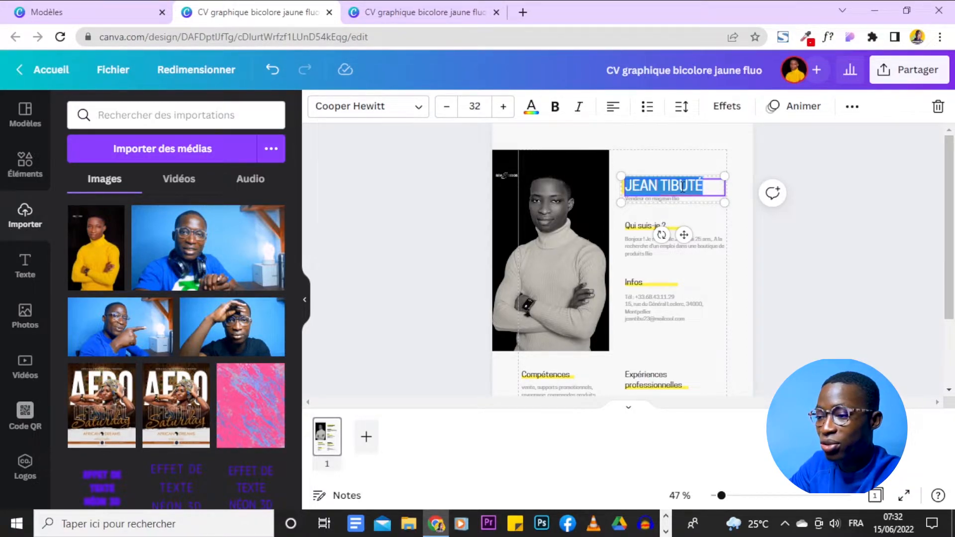
{"action": "left_click", "coordinate": [706, 185]}
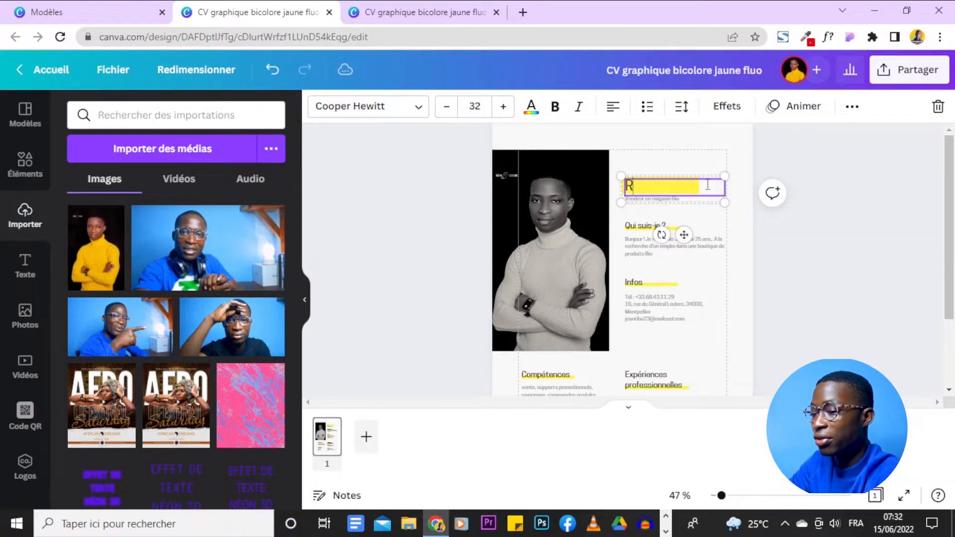
{"action": "type", "text": "RICHMOND D."}
{"action": "right_click", "coordinate": [707, 185]}
{"action": "left_click", "coordinate": [826, 136]}
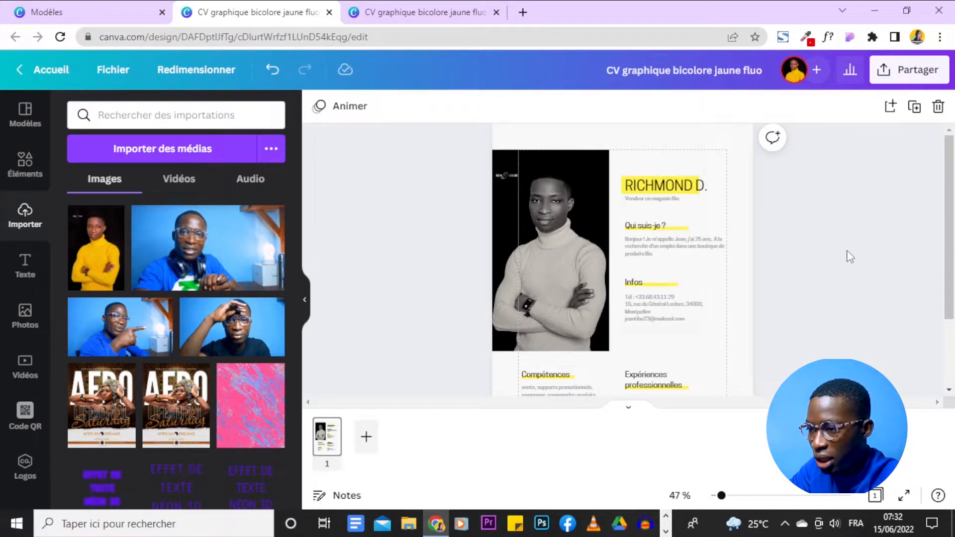
- Zoom to 101% and change the job title under the name to 'Graphic designer'
{"action": "scroll", "coordinate": [850, 256], "scroll_direction": "down", "scroll_amount": 2}
{"action": "left_click_drag", "start_coordinate": [721, 496], "coordinate": [736, 495]}
{"action": "scroll", "coordinate": [878, 368], "scroll_direction": "down", "scroll_amount": 1}
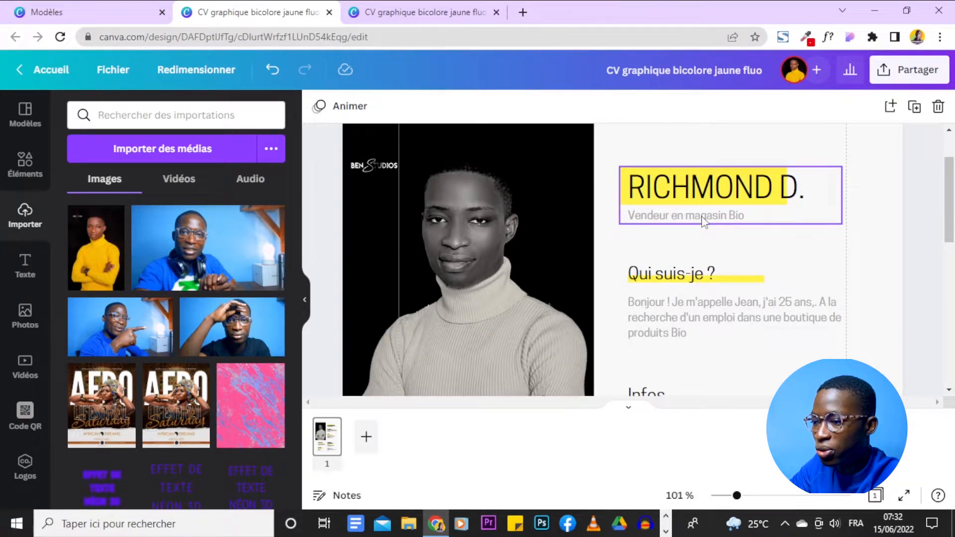
{"action": "double_click", "coordinate": [744, 225]}
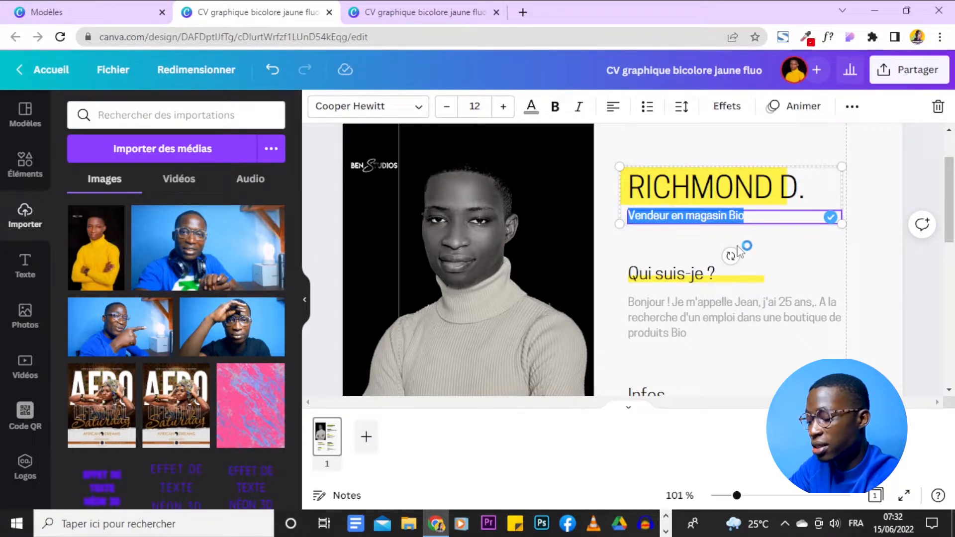
{"action": "type", "text": "gRA"}
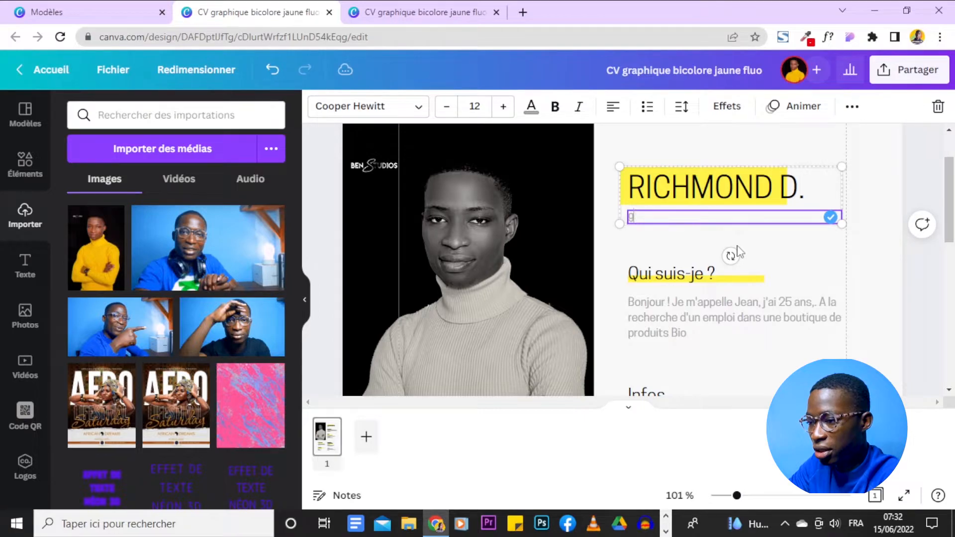
{"action": "key", "text": "BackSpace"}
{"action": "type", "text": "Graphic designer"}
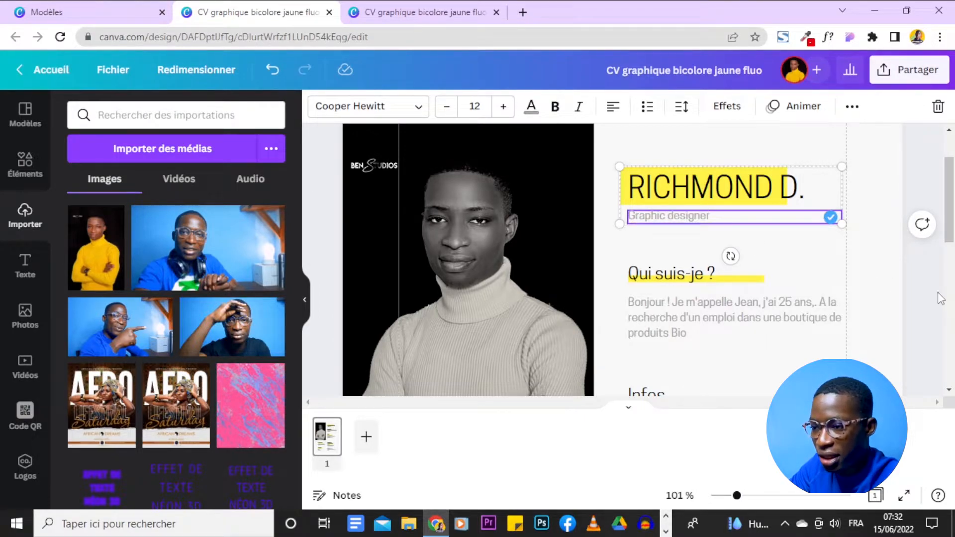
{"action": "left_click", "coordinate": [936, 291]}
{"action": "scroll", "coordinate": [928, 270], "scroll_direction": "down", "scroll_amount": 4}
{"action": "scroll", "coordinate": [928, 272], "scroll_direction": "up", "scroll_amount": 4}
{"action": "scroll", "coordinate": [928, 271], "scroll_direction": "down", "scroll_amount": 1}
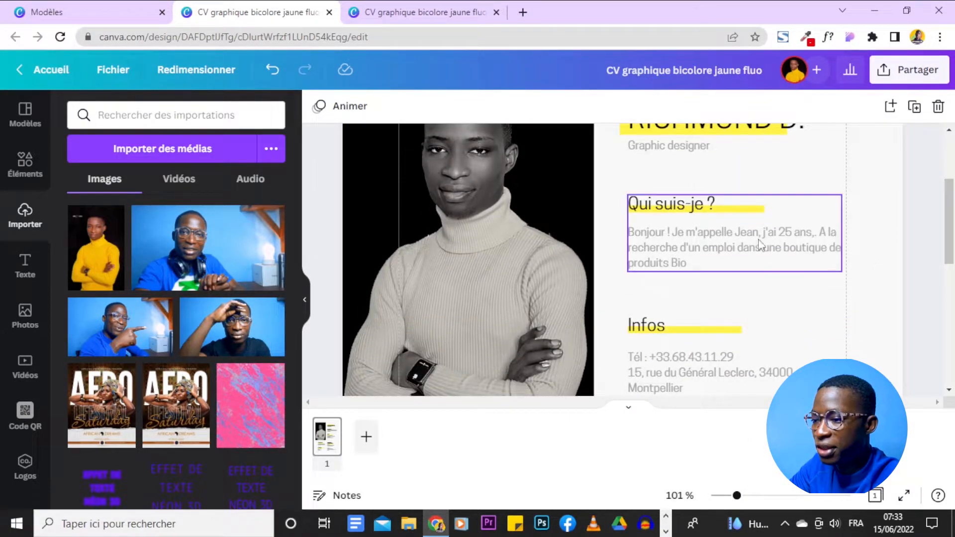
{"action": "left_click", "coordinate": [706, 205]}
{"action": "double_click", "coordinate": [705, 205]}
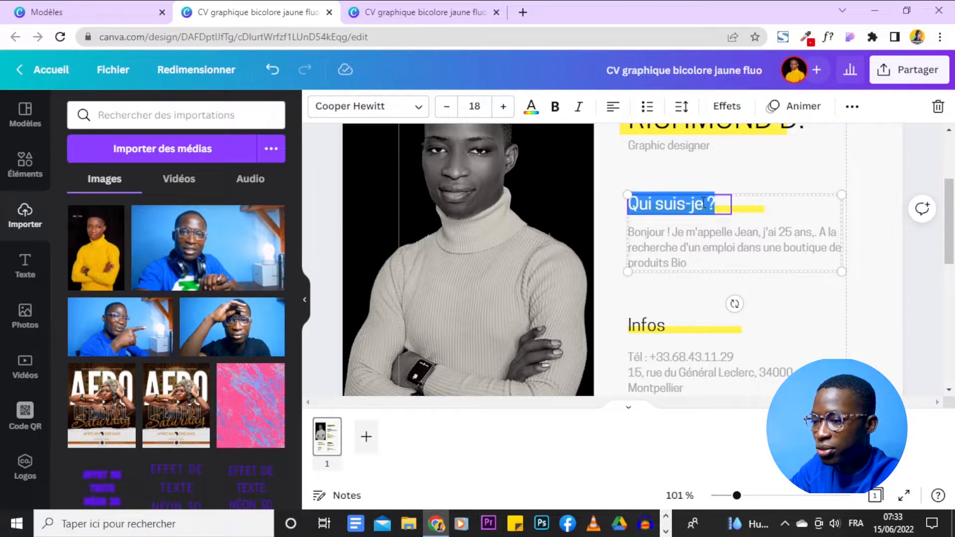
{"action": "left_click", "coordinate": [696, 245]}
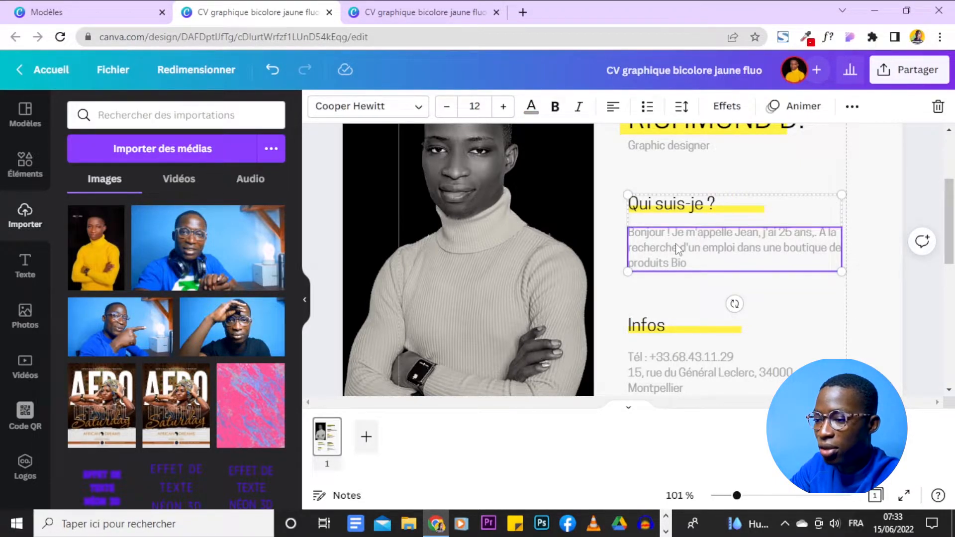
{"action": "double_click", "coordinate": [682, 243]}
{"action": "left_click", "coordinate": [681, 242]}
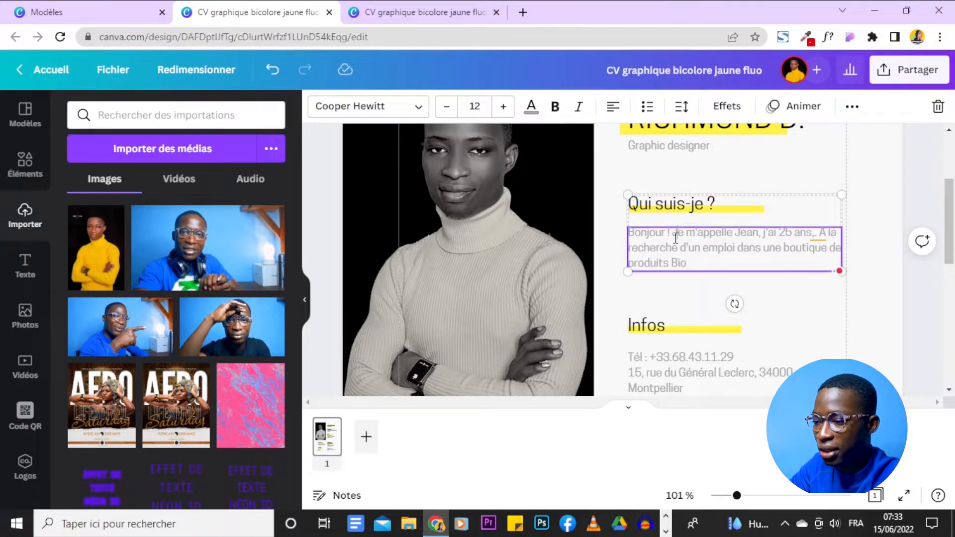
{"action": "left_click_drag", "start_coordinate": [735, 232], "coordinate": [753, 264]}
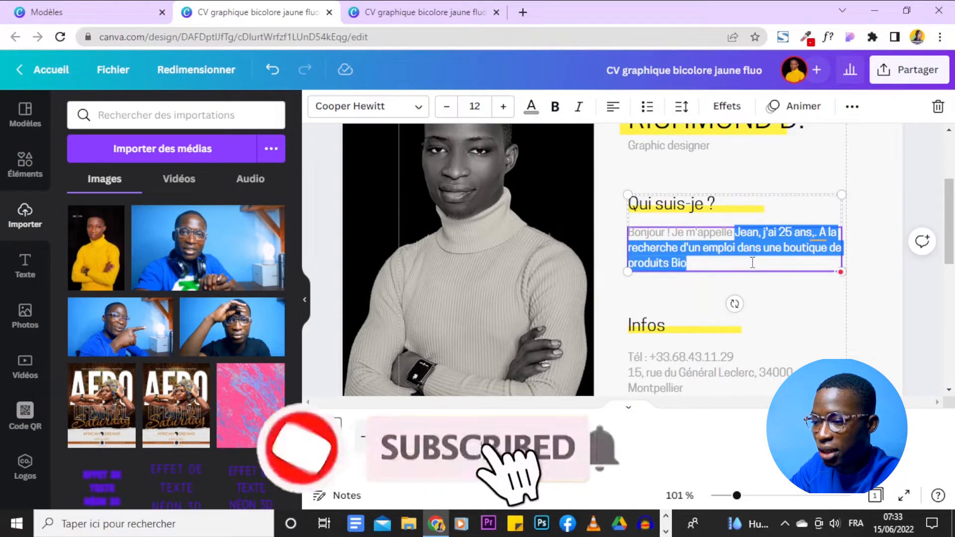
{"action": "key", "text": "BackSpace"}
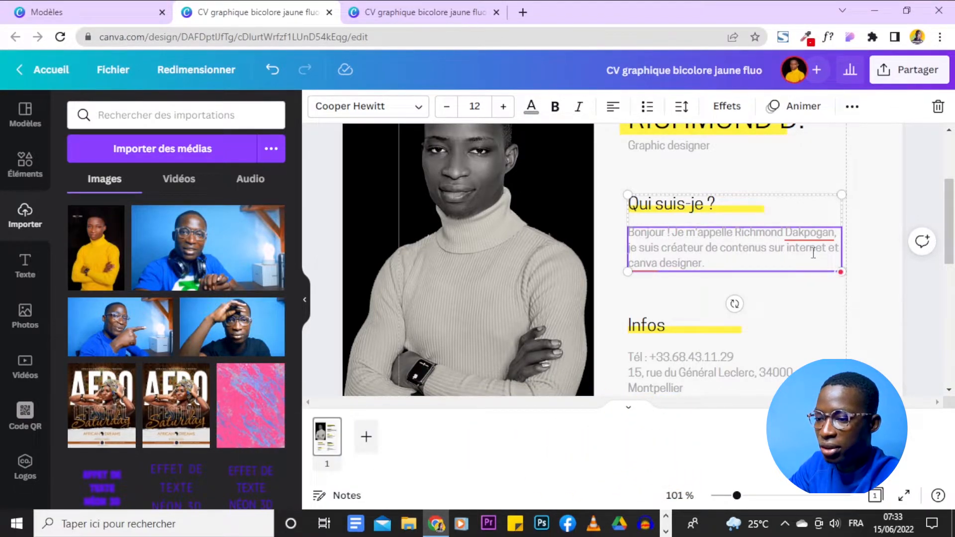
{"action": "left_click", "coordinate": [662, 269]}
{"action": "type", "text": "professionnel"}
{"action": "left_click", "coordinate": [856, 227]}
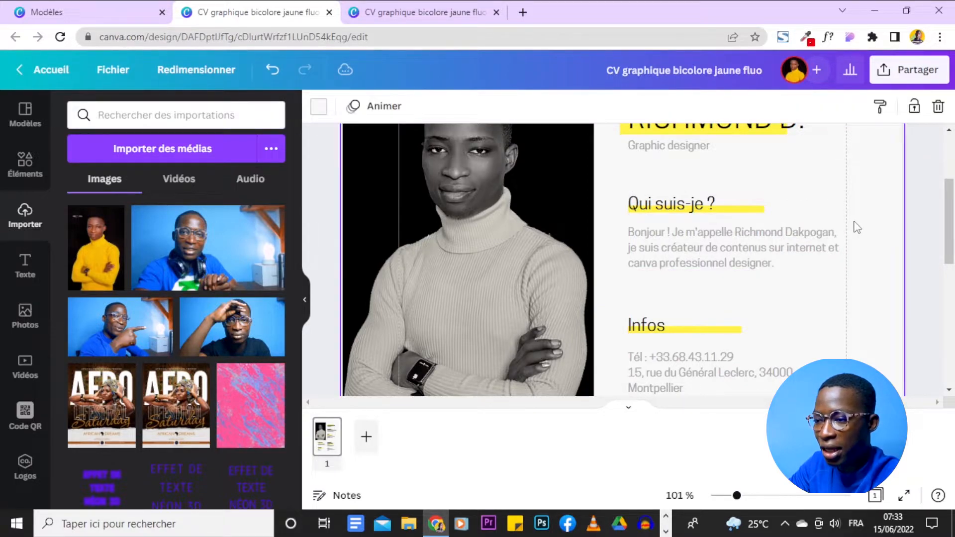
{"action": "scroll", "coordinate": [874, 254], "scroll_direction": "down", "scroll_amount": 2}
{"action": "scroll", "coordinate": [870, 252], "scroll_direction": "up", "scroll_amount": 2}
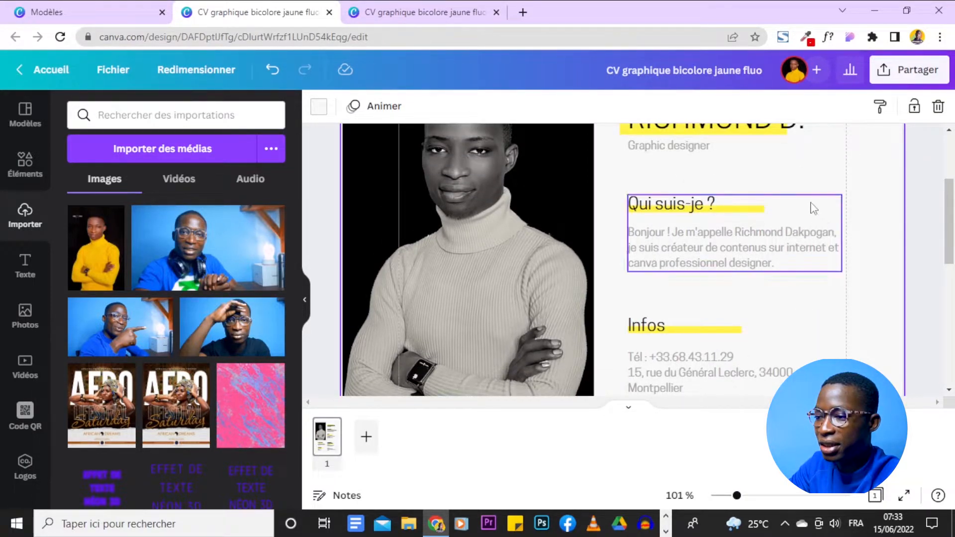
{"action": "scroll", "coordinate": [860, 284], "scroll_direction": "down", "scroll_amount": 3}
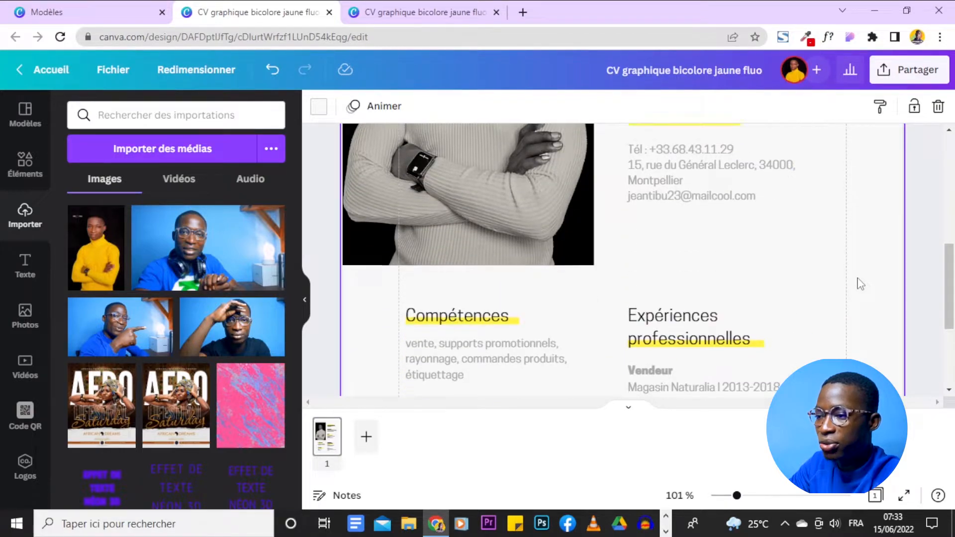
- Replace the phone number after 'Tél :' in the Infos contact details with the new number
{"action": "double_click", "coordinate": [659, 244]}
{"action": "left_click", "coordinate": [661, 218]}
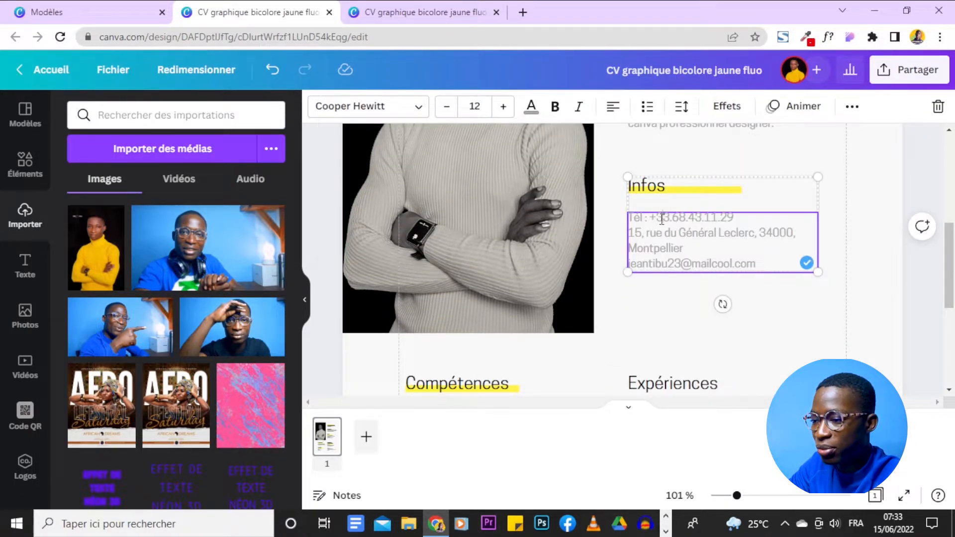
{"action": "left_click_drag", "start_coordinate": [659, 219], "coordinate": [736, 218]}
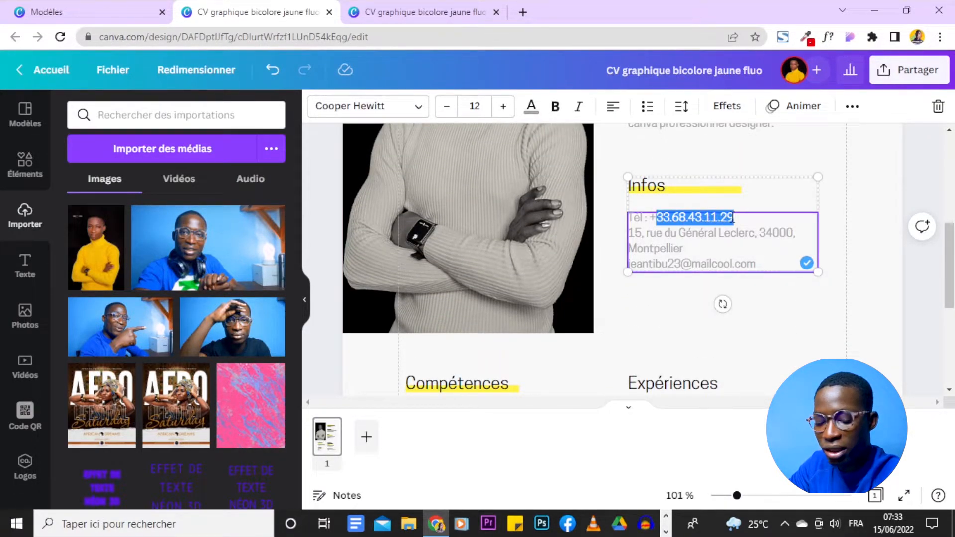
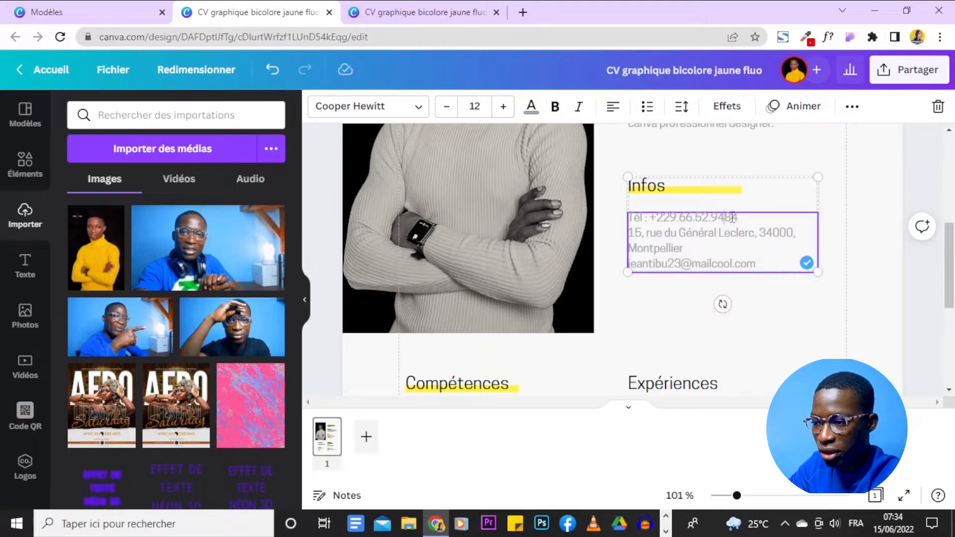
{"action": "left_click", "coordinate": [706, 246]}
{"action": "left_click", "coordinate": [694, 238]}
{"action": "triple_click", "coordinate": [695, 238]}
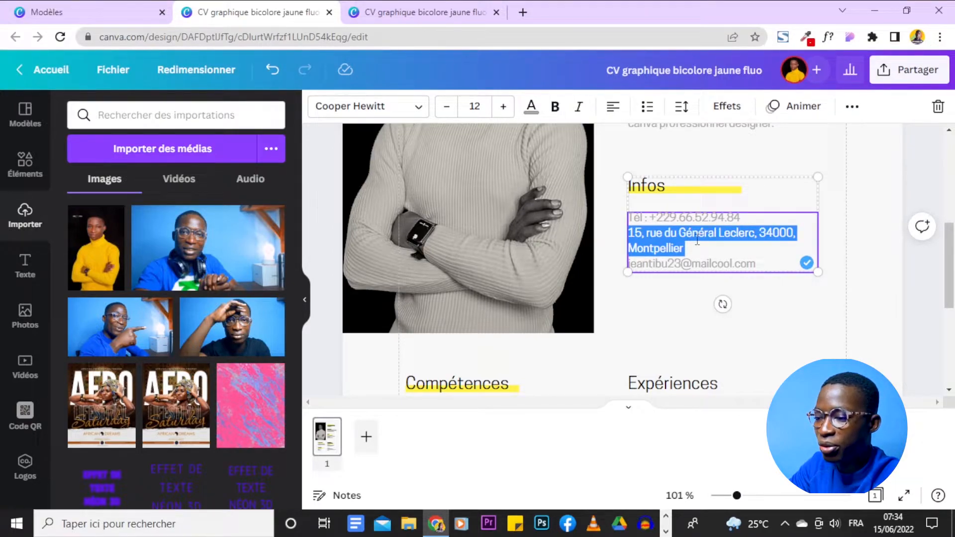
{"action": "scroll", "coordinate": [697, 240], "scroll_direction": "down", "scroll_amount": 1}
{"action": "triple_click", "coordinate": [713, 189]}
{"action": "left_click", "coordinate": [877, 301]}
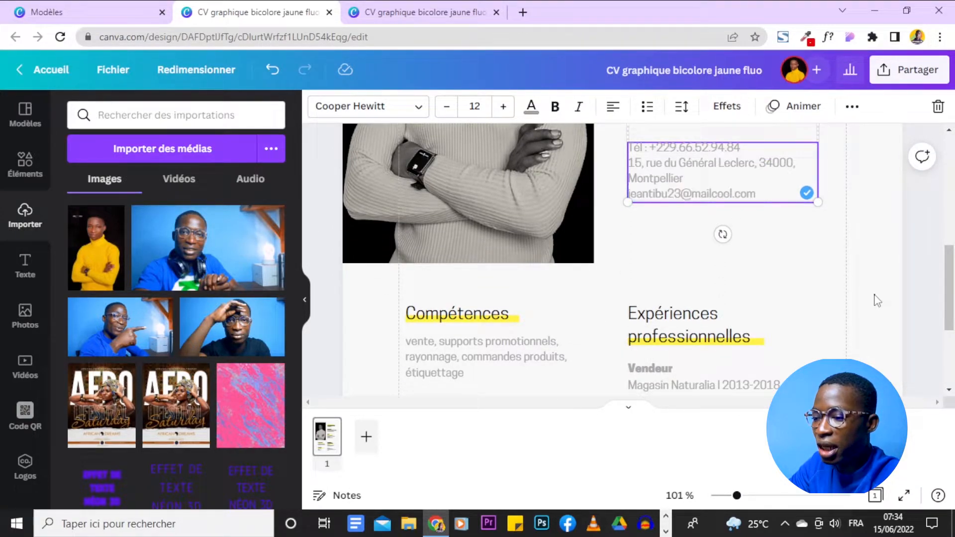
{"action": "scroll", "coordinate": [877, 301], "scroll_direction": "down", "scroll_amount": 3}
{"action": "scroll", "coordinate": [591, 319], "scroll_direction": "down", "scroll_amount": 1}
{"action": "left_click", "coordinate": [708, 320]}
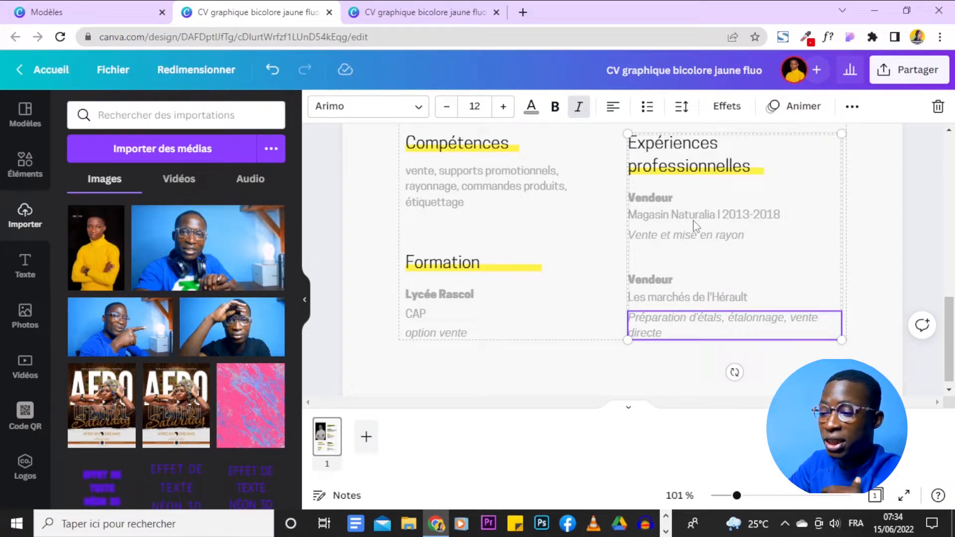
- Rename the first Vendeur job title to 'Designer chez Canva4SocialMedia'
{"action": "left_click", "coordinate": [672, 199]}
{"action": "left_click", "coordinate": [673, 199]}
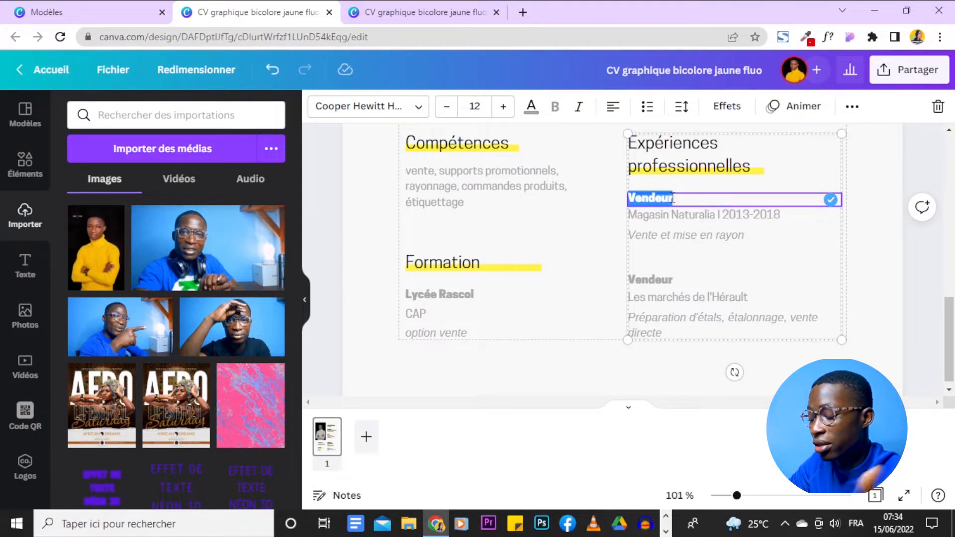
{"action": "key", "text": "BackSpace"}
{"action": "type", "text": "Designer chez Canva"}
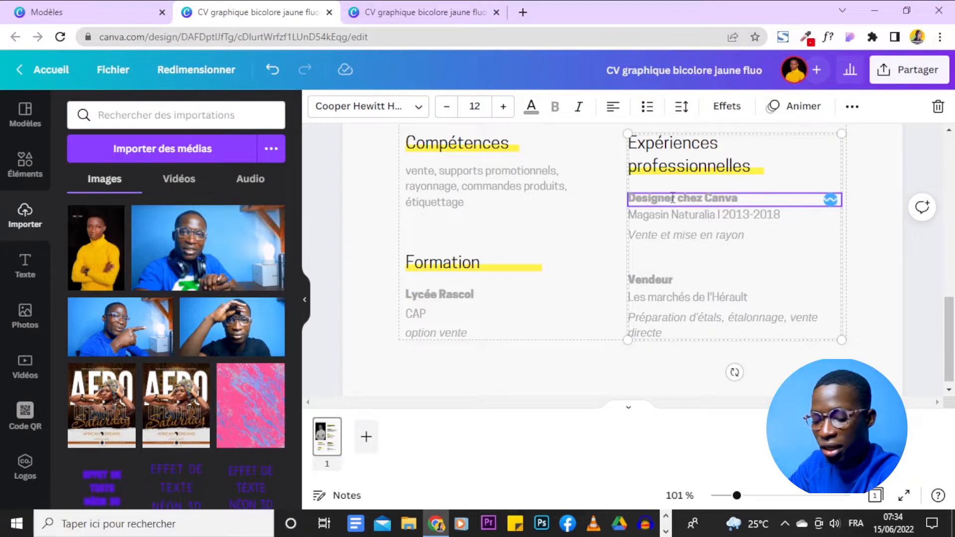
{"action": "type", "text": "4SocialMedia"}
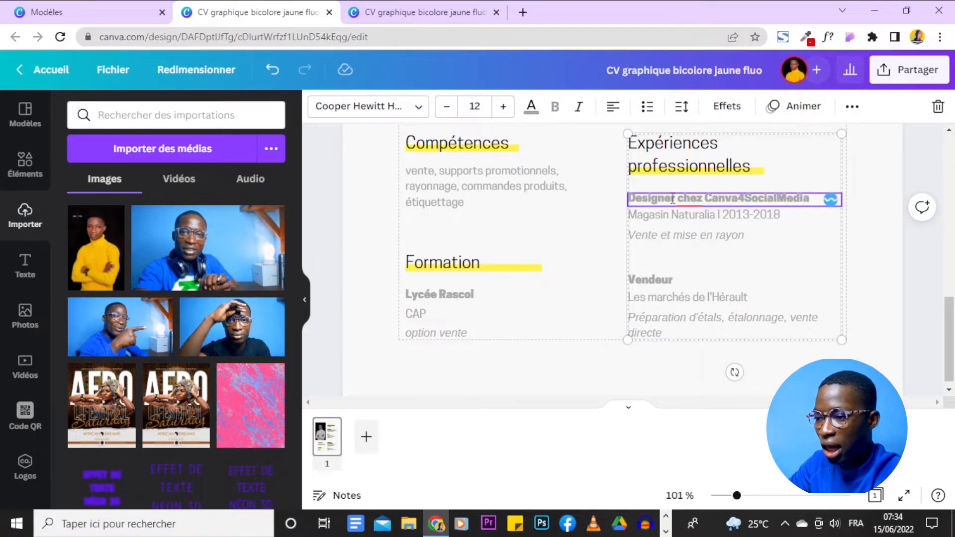
{"action": "left_click", "coordinate": [688, 234]}
{"action": "left_click", "coordinate": [718, 215]}
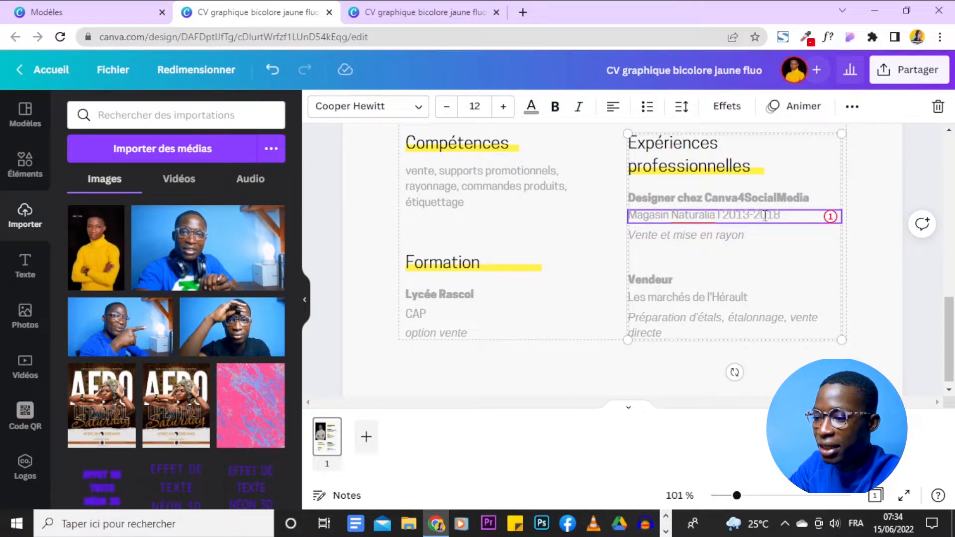
{"action": "left_click", "coordinate": [685, 236]}
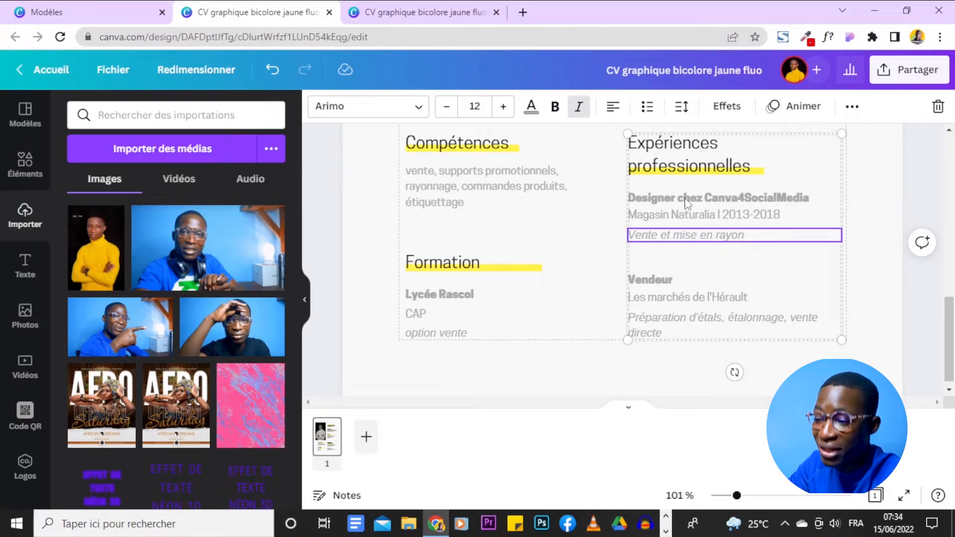
{"action": "left_click", "coordinate": [757, 198]}
{"action": "left_click", "coordinate": [756, 199]}
{"action": "left_click", "coordinate": [701, 203]}
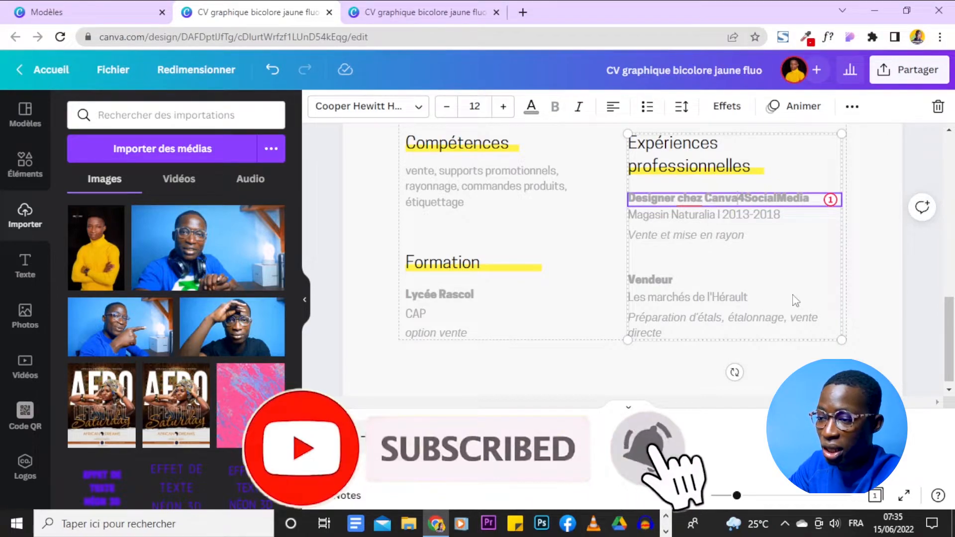
- Rename the second Vendeur job title to 'Stage chez Gangan Prod Medias'
{"action": "left_click", "coordinate": [657, 281]}
{"action": "left_click", "coordinate": [656, 281]}
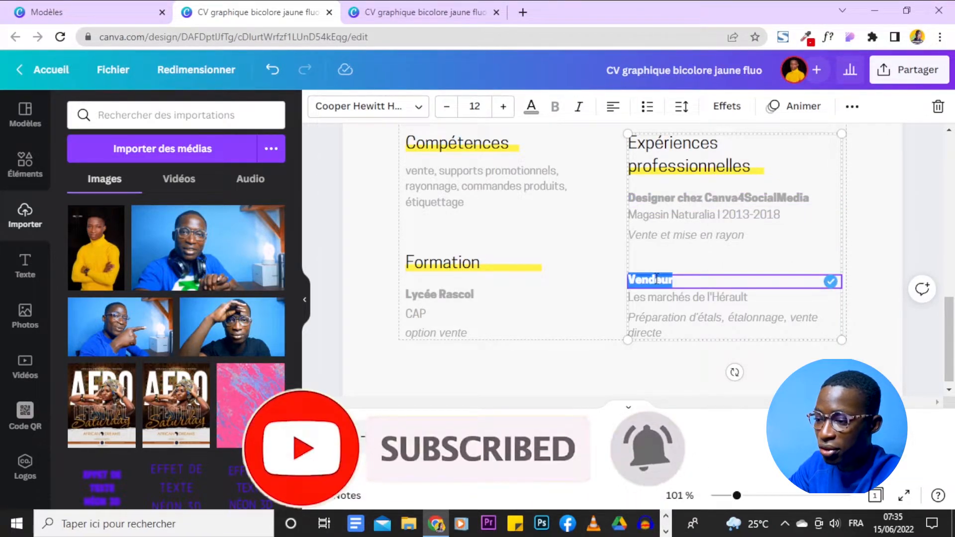
{"action": "scroll", "coordinate": [924, 226], "scroll_direction": "down", "scroll_amount": 1}
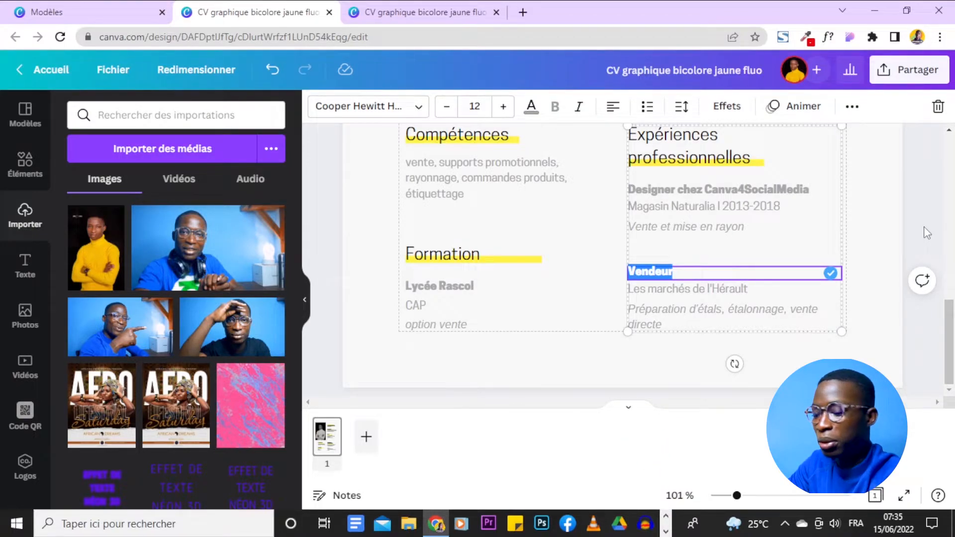
{"action": "key", "text": "BackSpace"}
{"action": "type", "text": "Stag"}
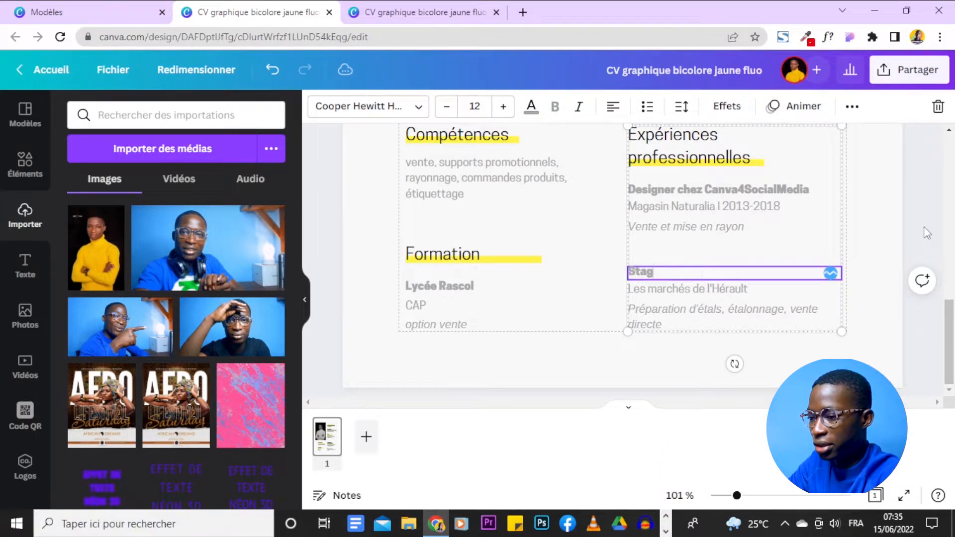
{"action": "type", "text": "e chez Ga"}
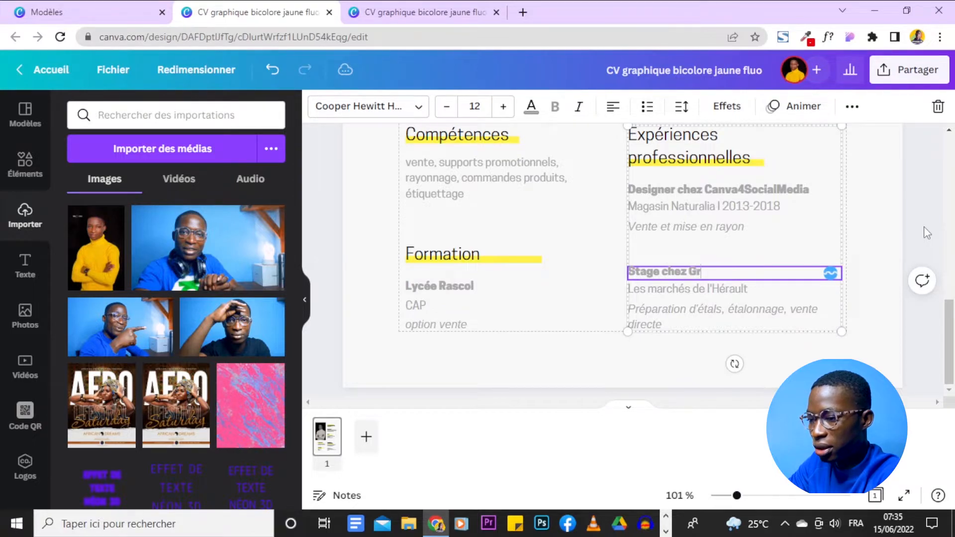
{"action": "type", "text": "ngan Prod Medias"}
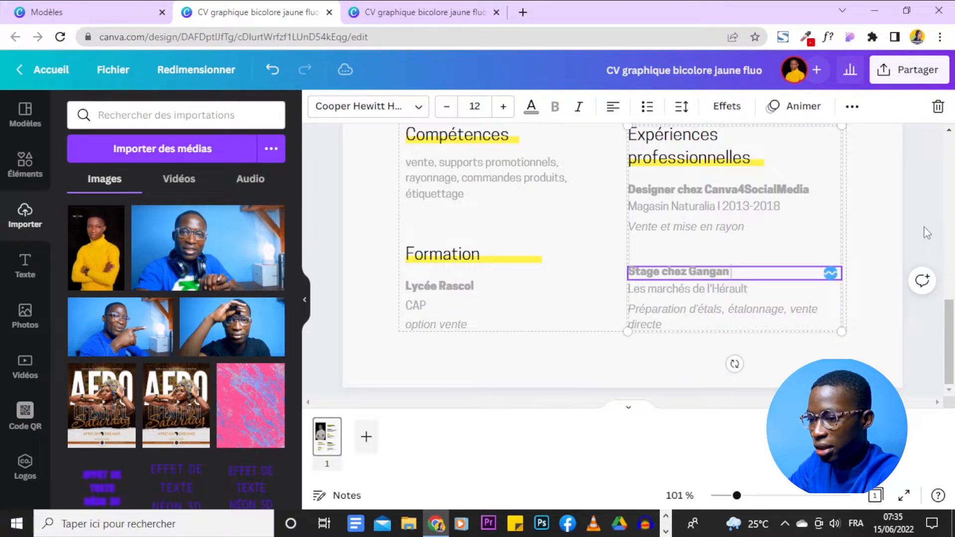
{"action": "left_click", "coordinate": [923, 227]}
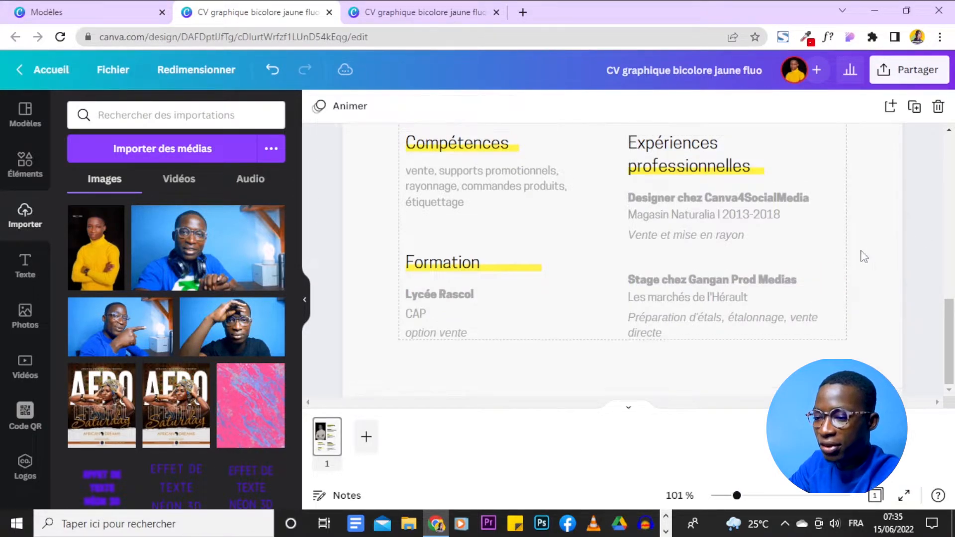
- Look over the Les marchés de l'Hérault and italic description lines, leaving them unchanged
{"action": "double_click", "coordinate": [720, 303]}
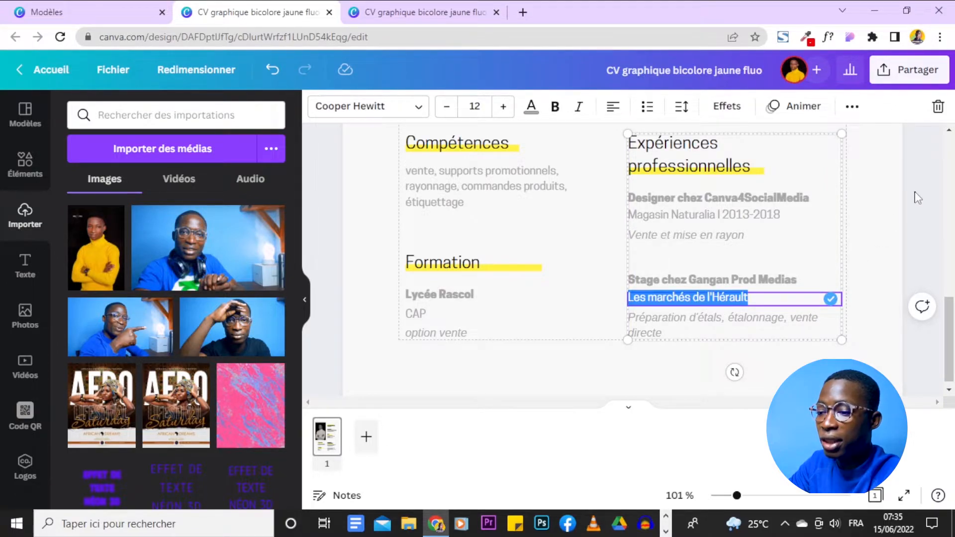
{"action": "left_click", "coordinate": [918, 197]}
{"action": "left_click", "coordinate": [680, 326]}
{"action": "double_click", "coordinate": [698, 302]}
{"action": "double_click", "coordinate": [699, 327]}
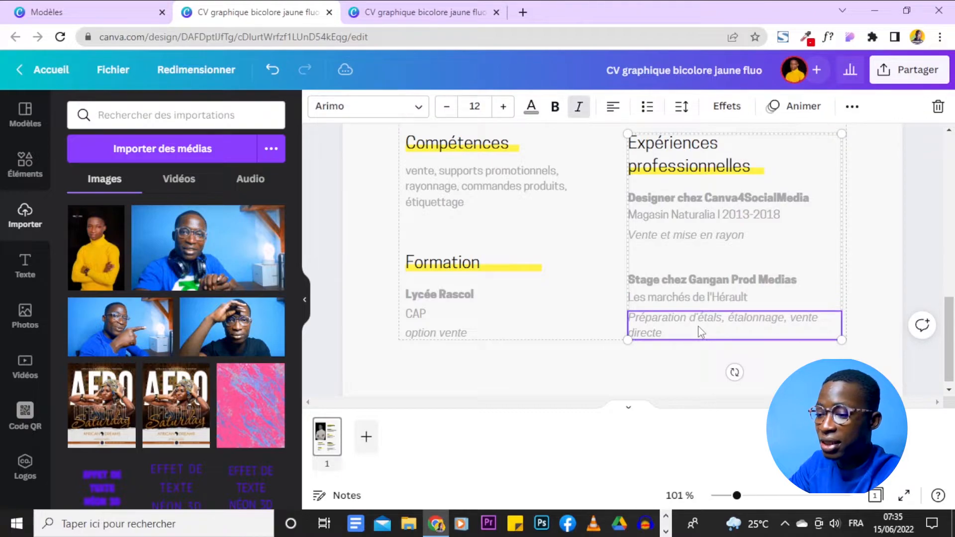
{"action": "left_click", "coordinate": [883, 247]}
{"action": "scroll", "coordinate": [886, 249], "scroll_direction": "up", "scroll_amount": 2}
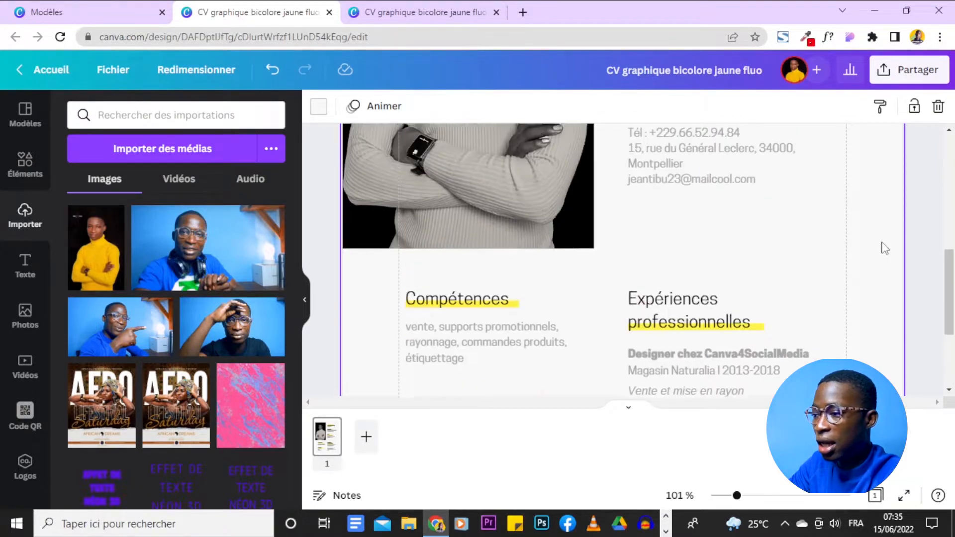
- Replace the Compétences text with 'création de contenus, design, vidéoaste, montage video, social media management'
{"action": "scroll", "coordinate": [884, 248], "scroll_direction": "down", "scroll_amount": 2}
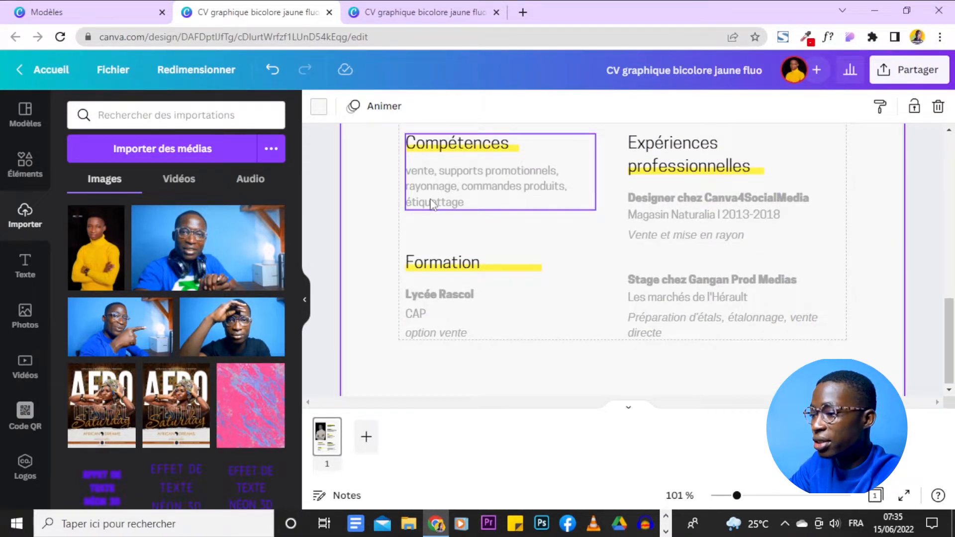
{"action": "left_click", "coordinate": [475, 189]}
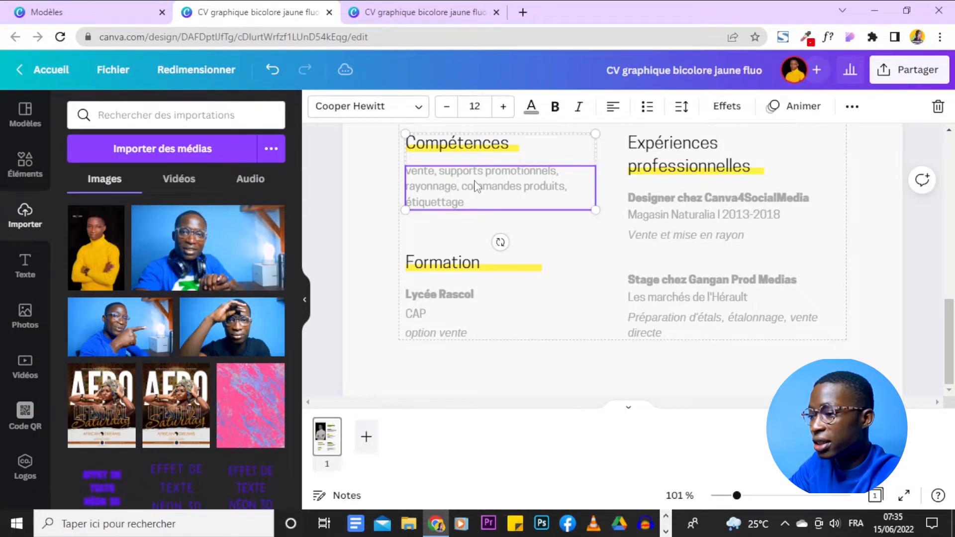
{"action": "double_click", "coordinate": [476, 181]}
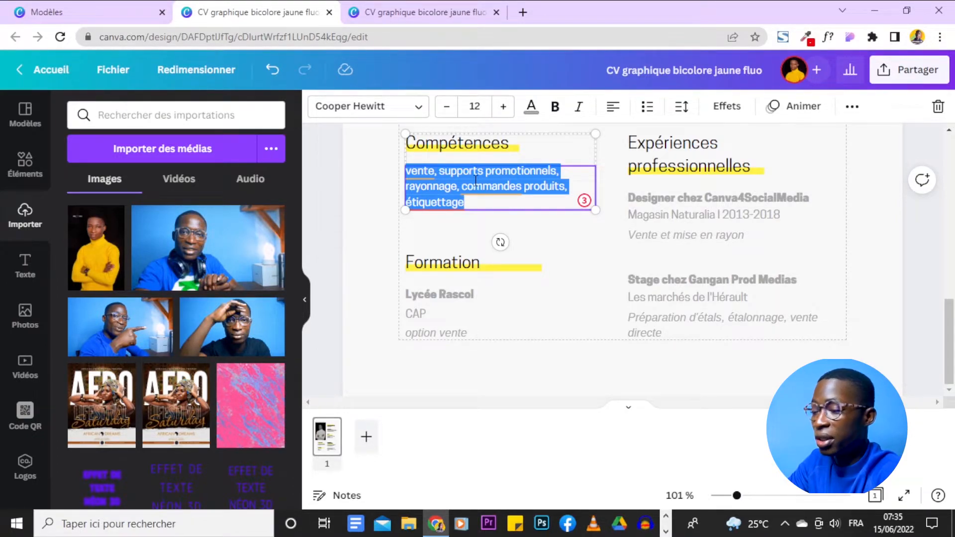
{"action": "type", "text": "création de contenus, design,"}
{"action": "type", "text": "videoast"}
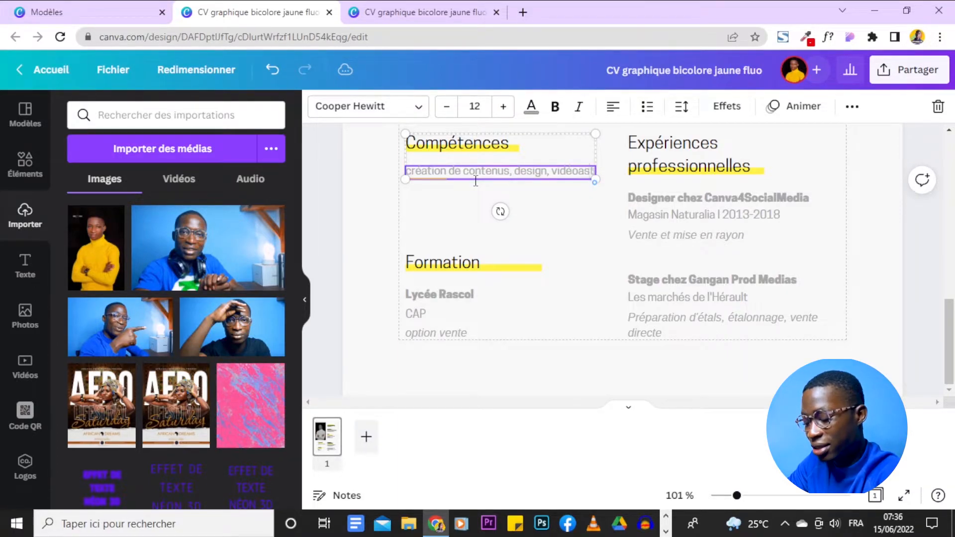
{"action": "type", "text": "en"}
{"action": "type", "text": ", mon"}
{"action": "type", "text": "tage"}
{"action": "type", "text": " video"}
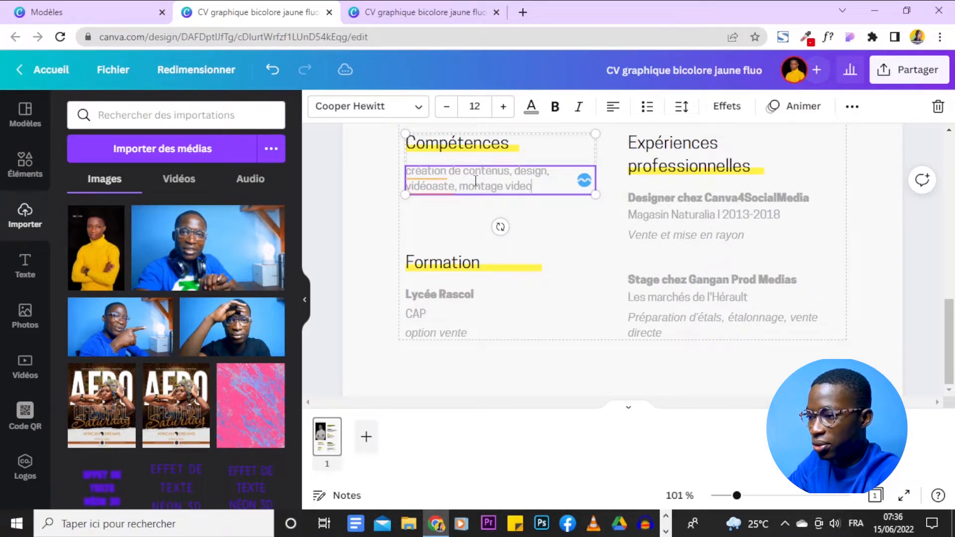
{"action": "type", "text": ", social me"}
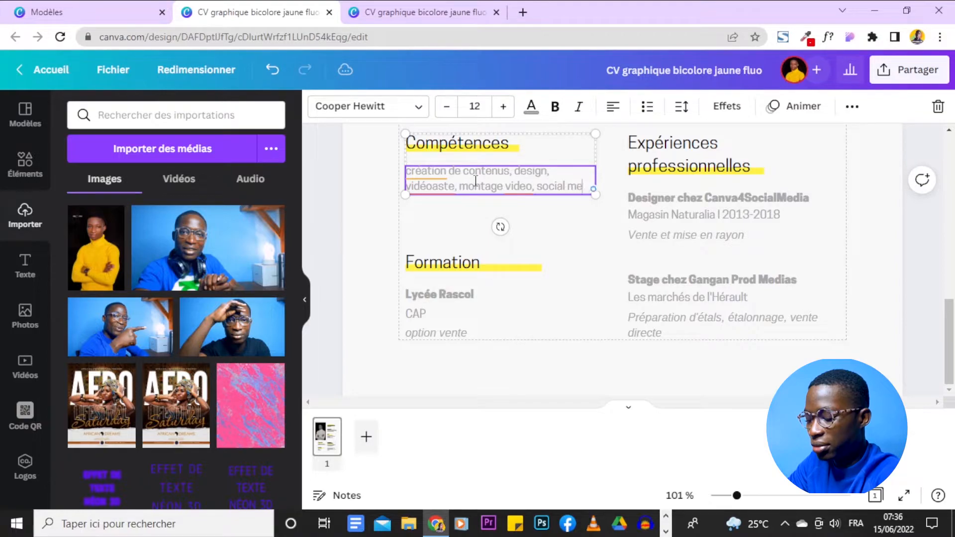
{"action": "type", "text": "dia mana"}
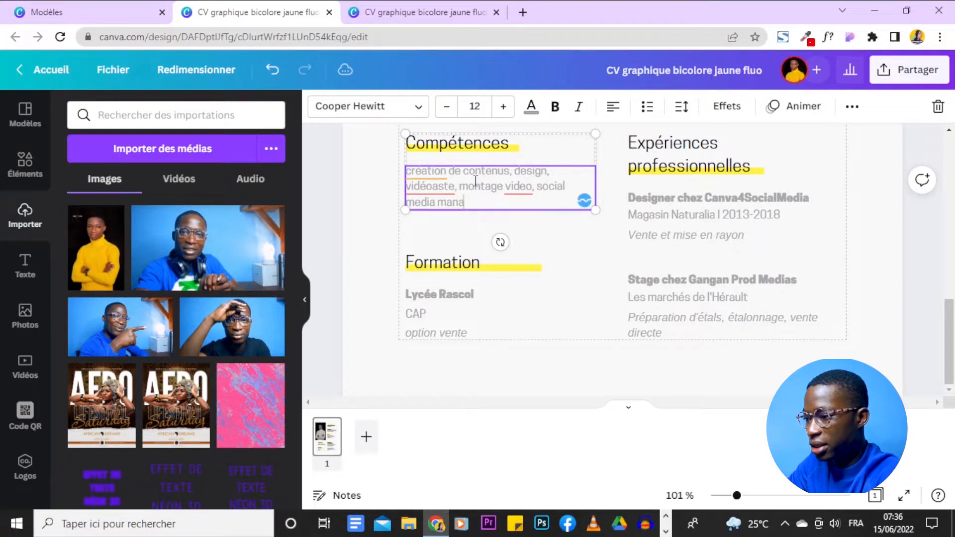
{"action": "type", "text": "gement ..."}
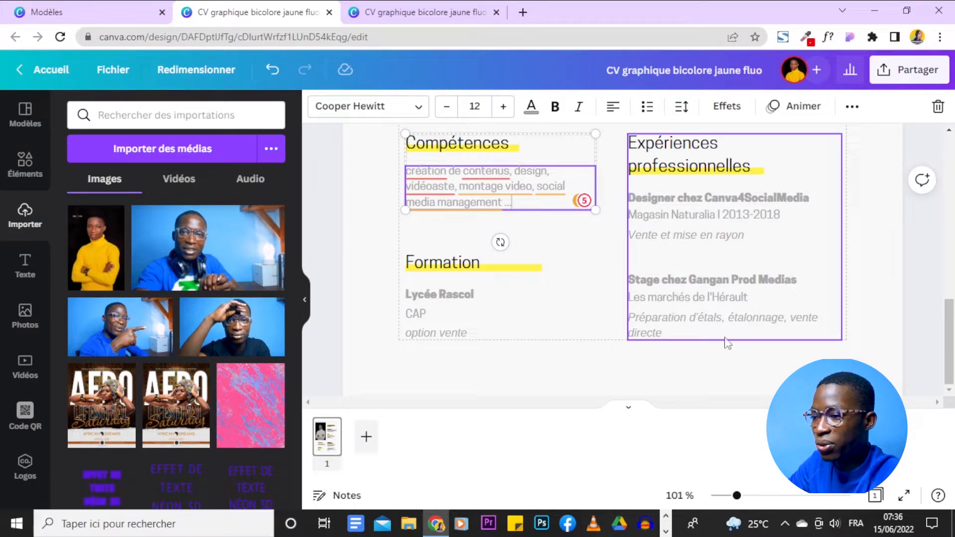
{"action": "left_click", "coordinate": [918, 250]}
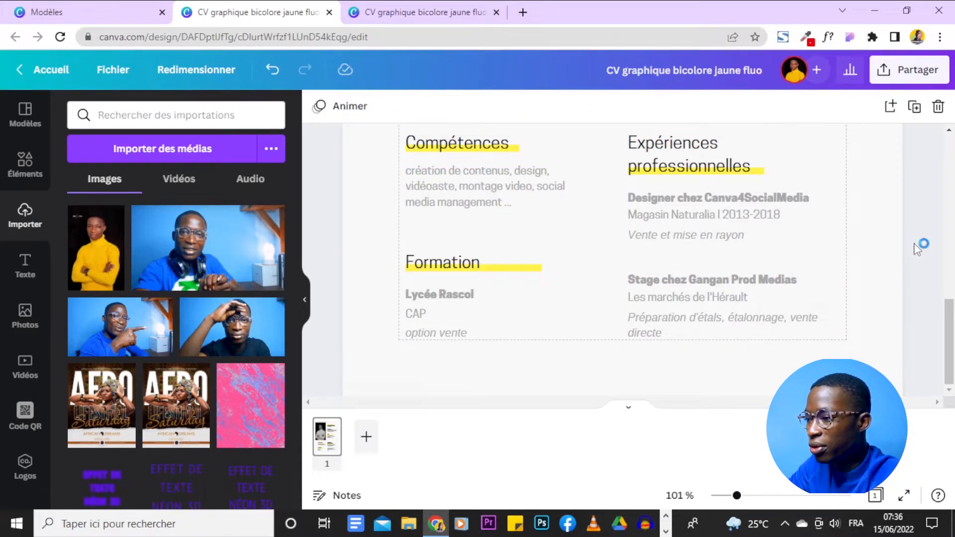
- Replace the Lycée Rascol line with 'DX Design chez AfricaDesign'
{"action": "left_click", "coordinate": [451, 295]}
{"action": "double_click", "coordinate": [452, 294]}
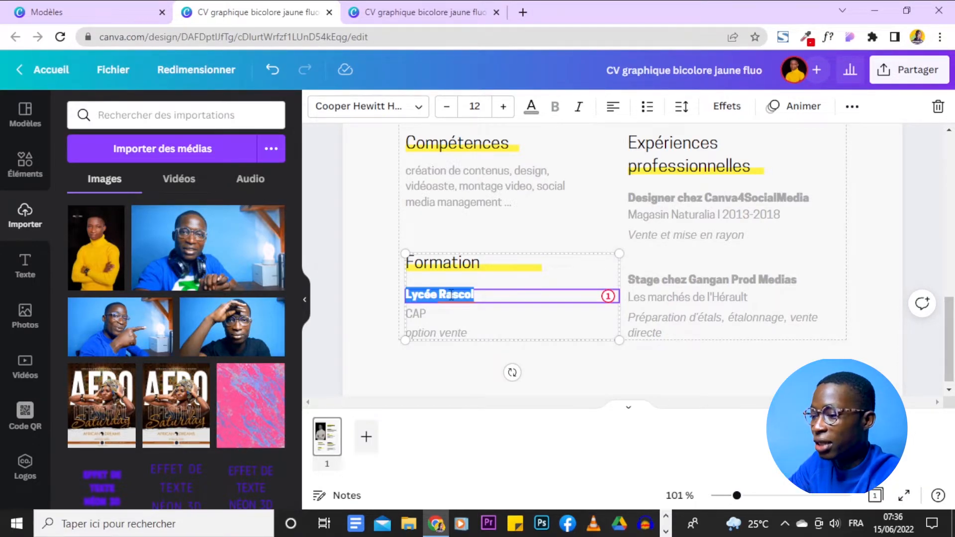
{"action": "triple_click", "coordinate": [457, 301]}
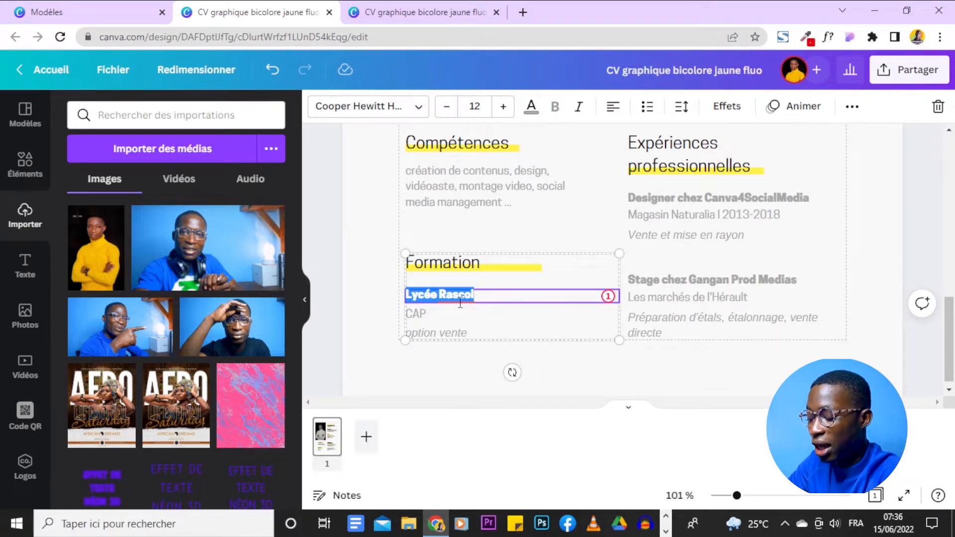
{"action": "key", "text": "BackSpace"}
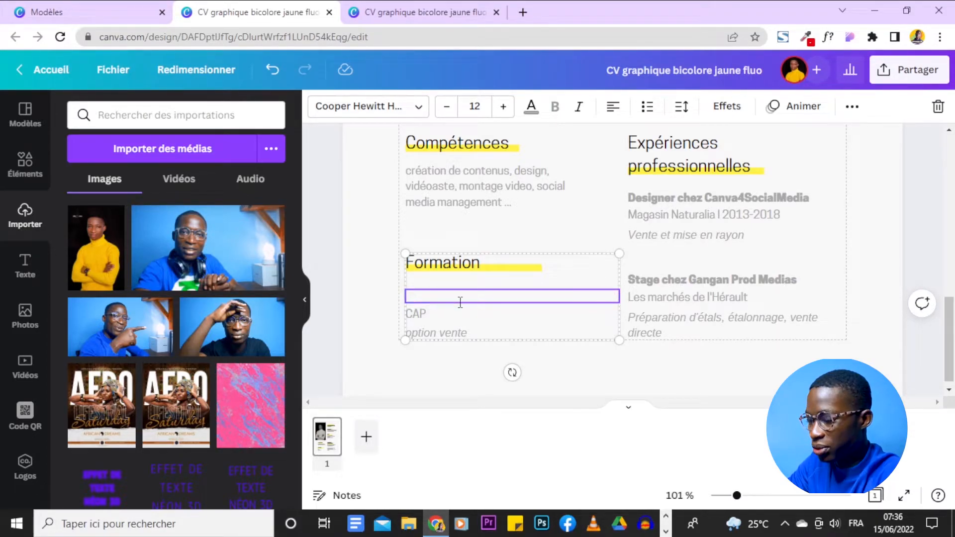
{"action": "type", "text": "DX"}
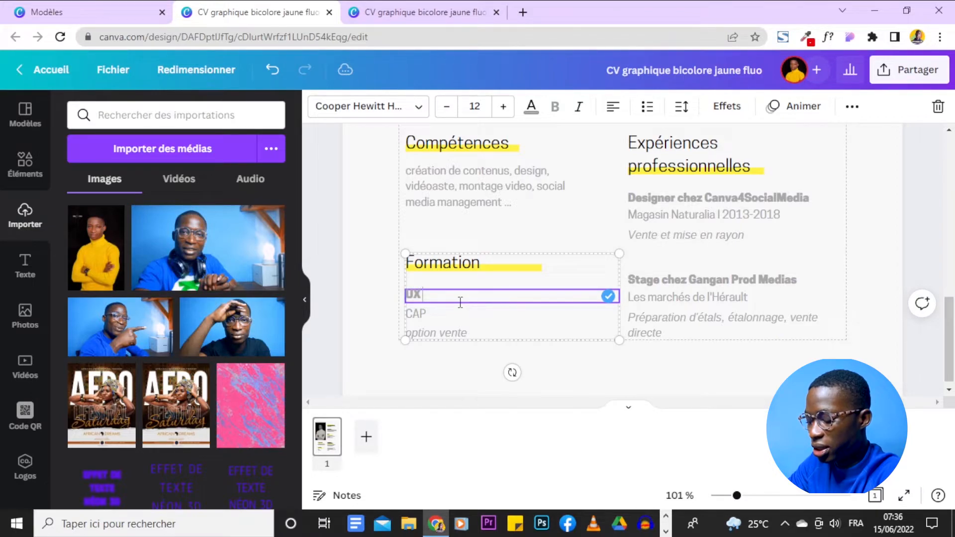
{"action": "type", "text": " Desi"}
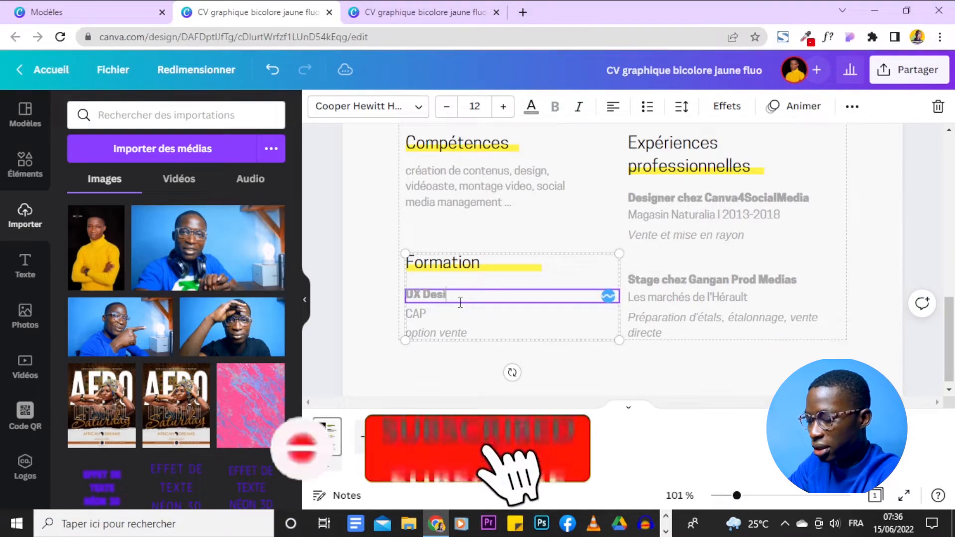
{"action": "type", "text": "gn chez A"}
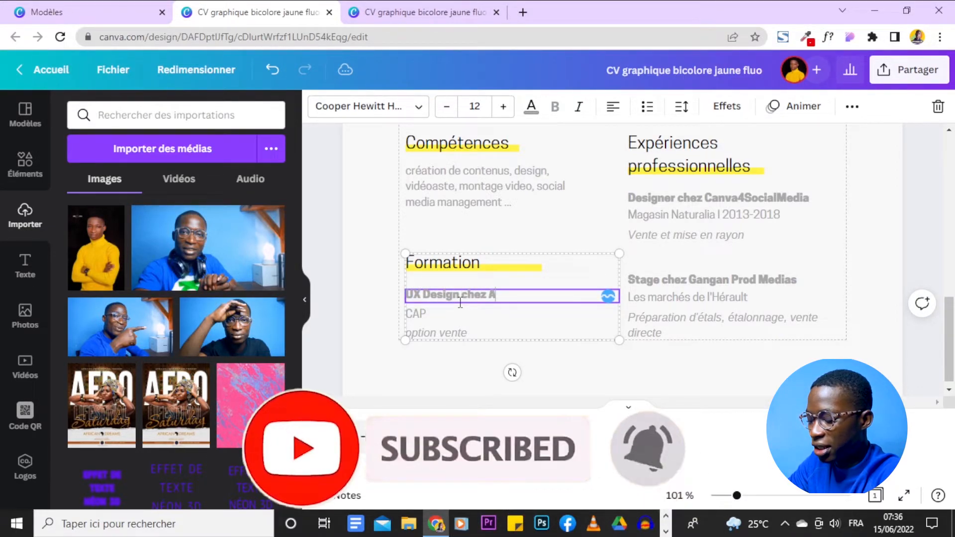
{"action": "type", "text": "fricaDe"}
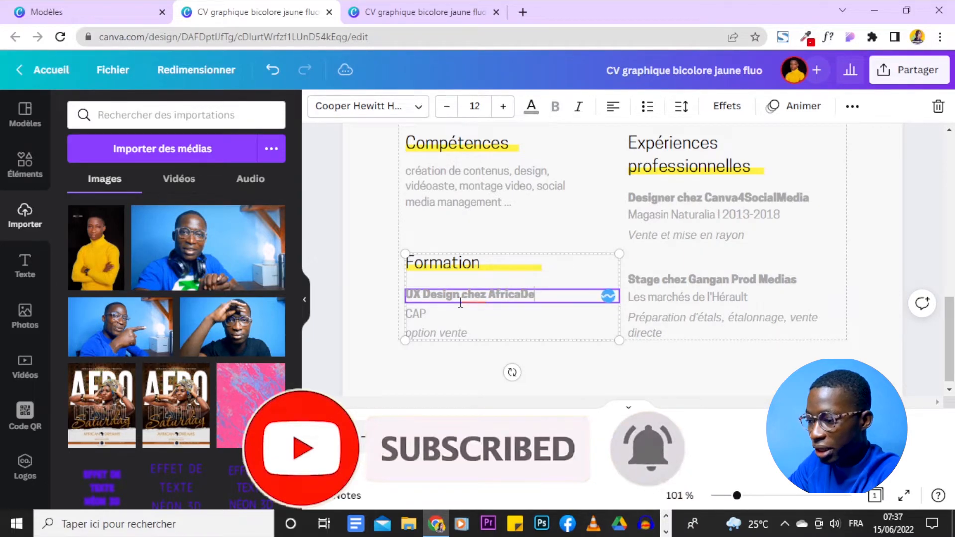
{"action": "type", "text": "sign"}
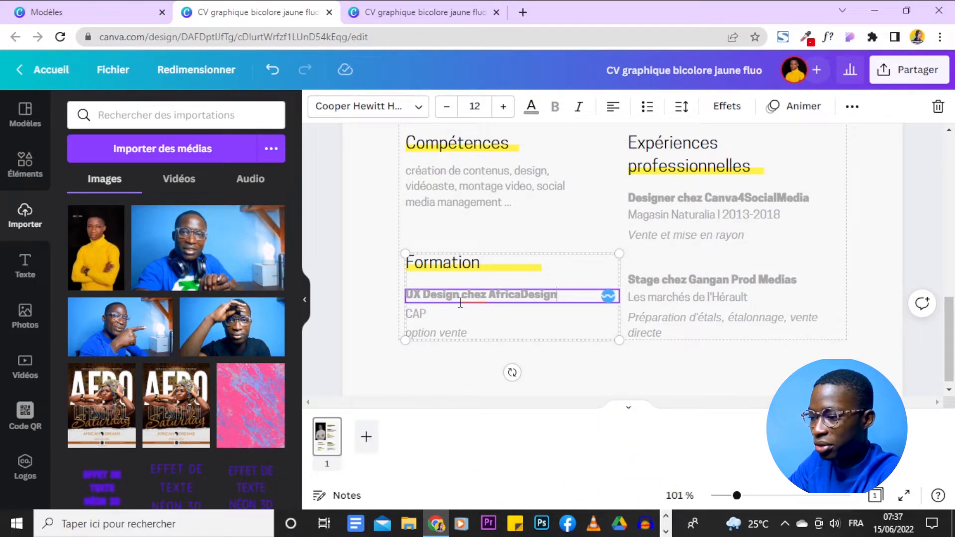
{"action": "left_click", "coordinate": [388, 255]}
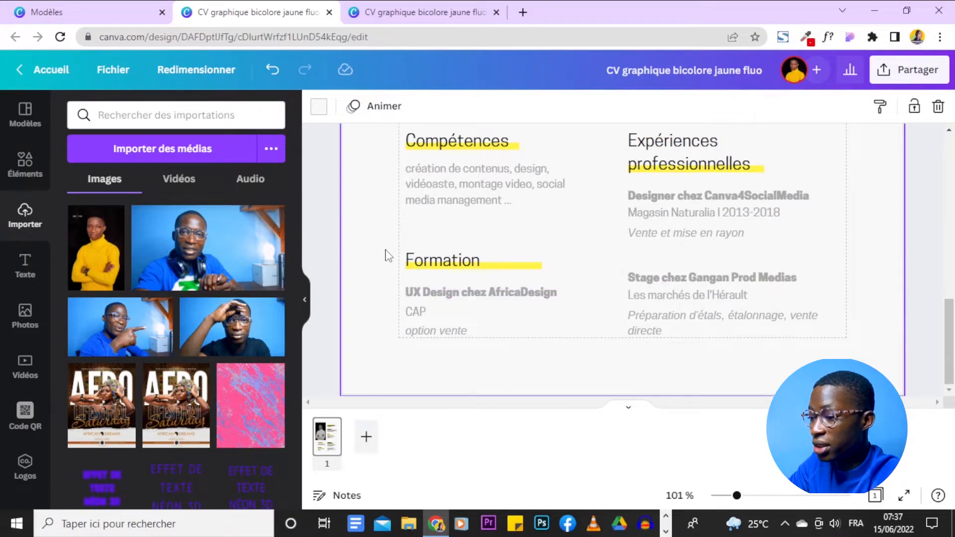
- Look over the CAP and option vente lines, then deselect them without changes
{"action": "left_click", "coordinate": [458, 314]}
{"action": "double_click", "coordinate": [459, 311]}
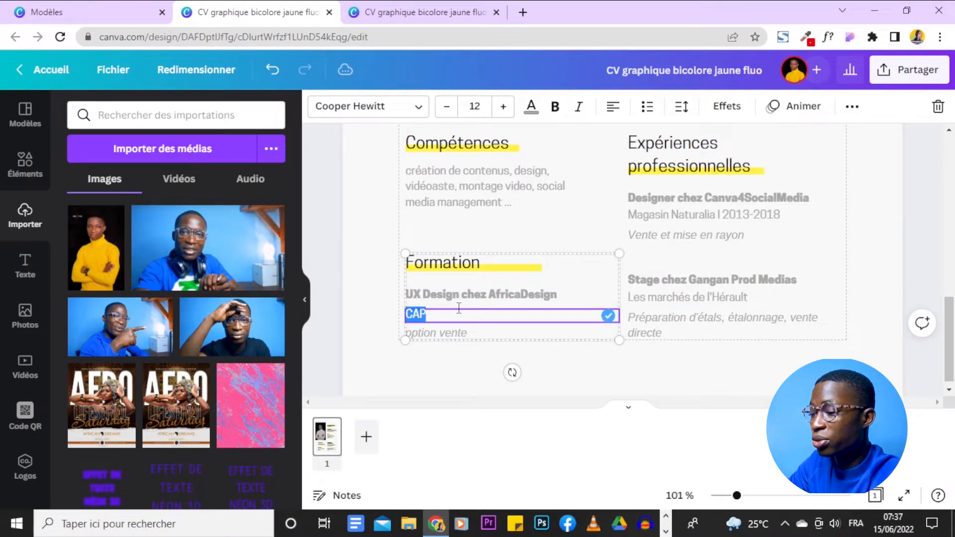
{"action": "left_click", "coordinate": [485, 333]}
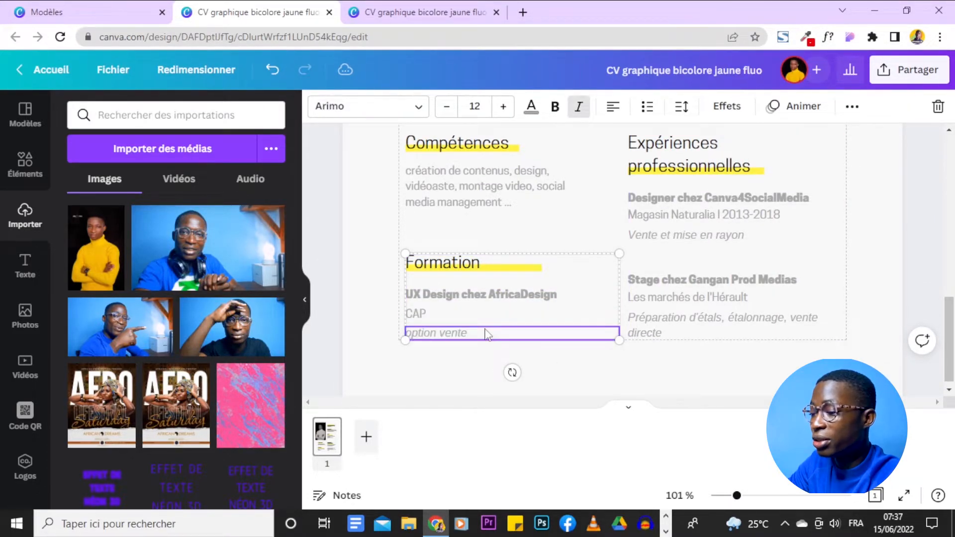
{"action": "triple_click", "coordinate": [485, 334]}
{"action": "left_click", "coordinate": [894, 269]}
{"action": "scroll", "coordinate": [915, 336], "scroll_direction": "up", "scroll_amount": 3}
{"action": "scroll", "coordinate": [895, 288], "scroll_direction": "up", "scroll_amount": 6}
- Zoom out to the whole page, select the Qui suis-je paragraph, and show its text colours
{"action": "left_click_drag", "start_coordinate": [737, 497], "coordinate": [718, 496]}
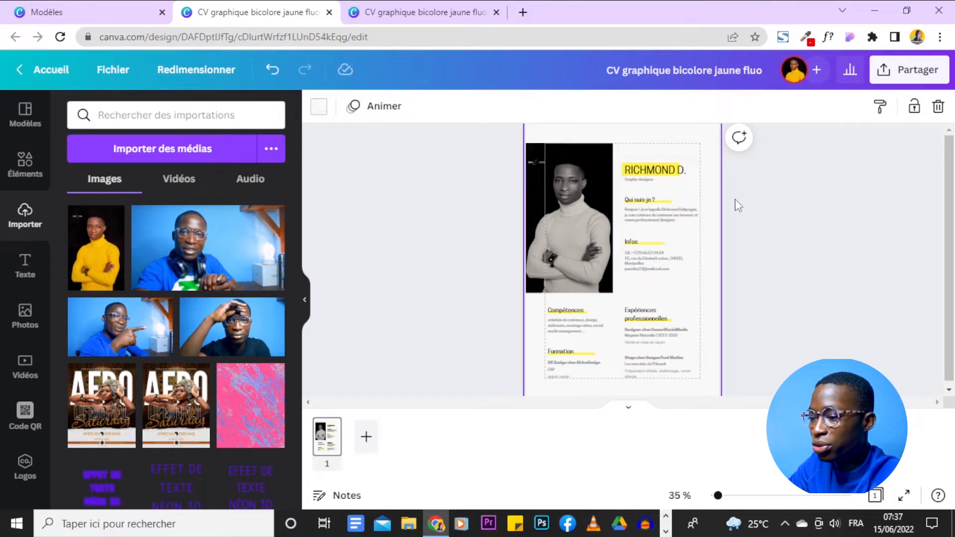
{"action": "left_click", "coordinate": [674, 219]}
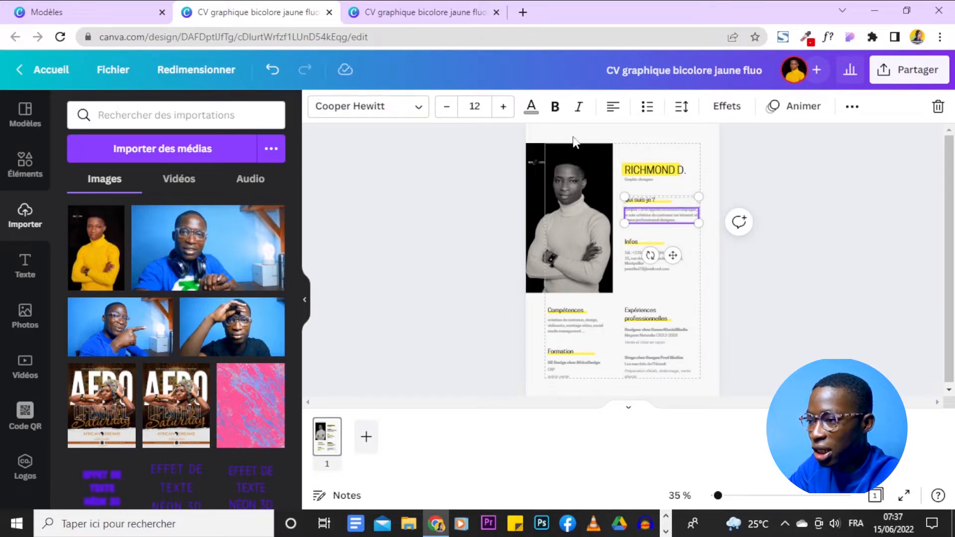
{"action": "left_click", "coordinate": [532, 109]}
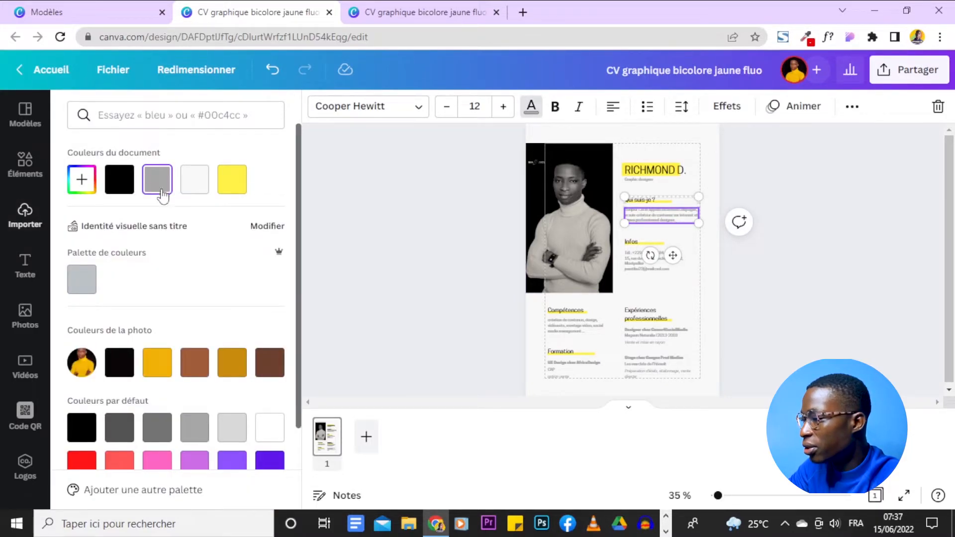
- Change all the CV's grey text to black
{"action": "left_click", "coordinate": [118, 179]}
{"action": "left_click", "coordinate": [160, 485]}
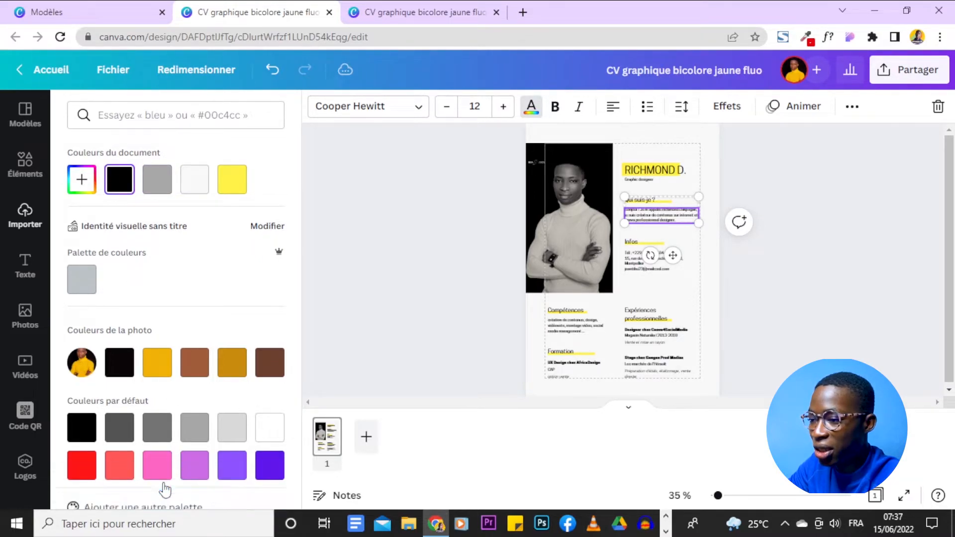
{"action": "left_click", "coordinate": [882, 327]}
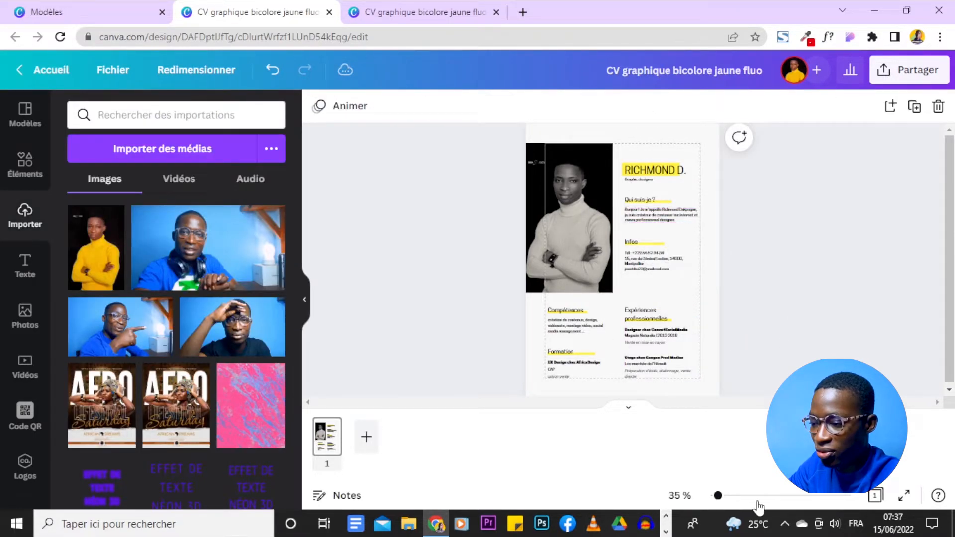
- Ungroup the RICHMOND D. name from its yellow highlight bar
{"action": "mouse_move", "coordinate": [719, 496]}
{"action": "left_mouse_down"}
{"action": "mouse_move", "coordinate": [732, 497]}
{"action": "mouse_move", "coordinate": [722, 498]}
{"action": "left_mouse_up"}
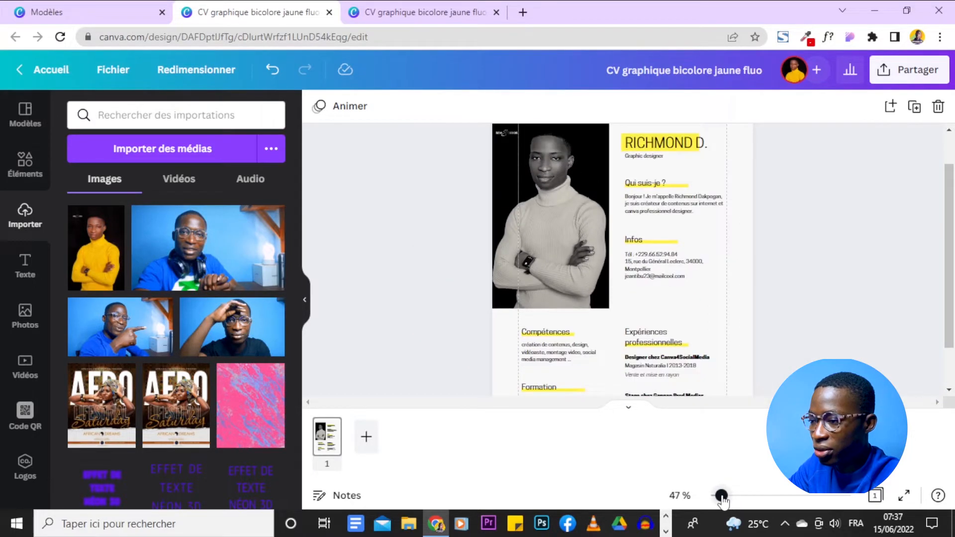
{"action": "scroll", "coordinate": [820, 292], "scroll_direction": "down", "scroll_amount": 1}
{"action": "scroll", "coordinate": [821, 292], "scroll_direction": "up", "scroll_amount": 2}
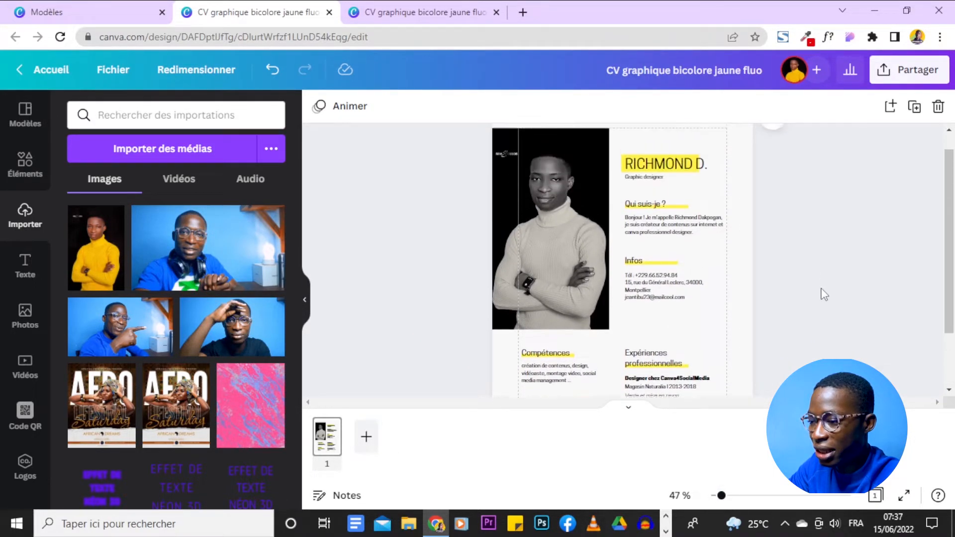
{"action": "left_click", "coordinate": [660, 193]}
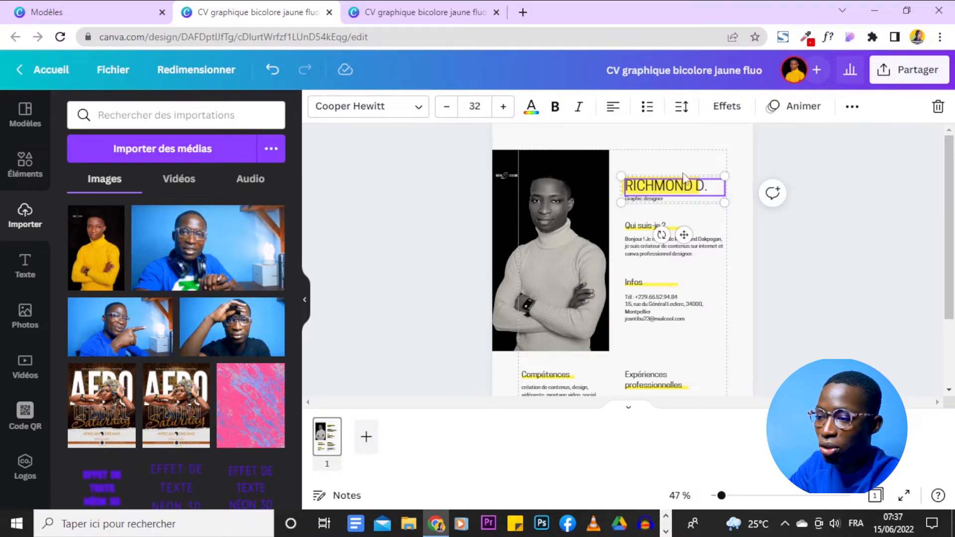
{"action": "left_click", "coordinate": [852, 107]}
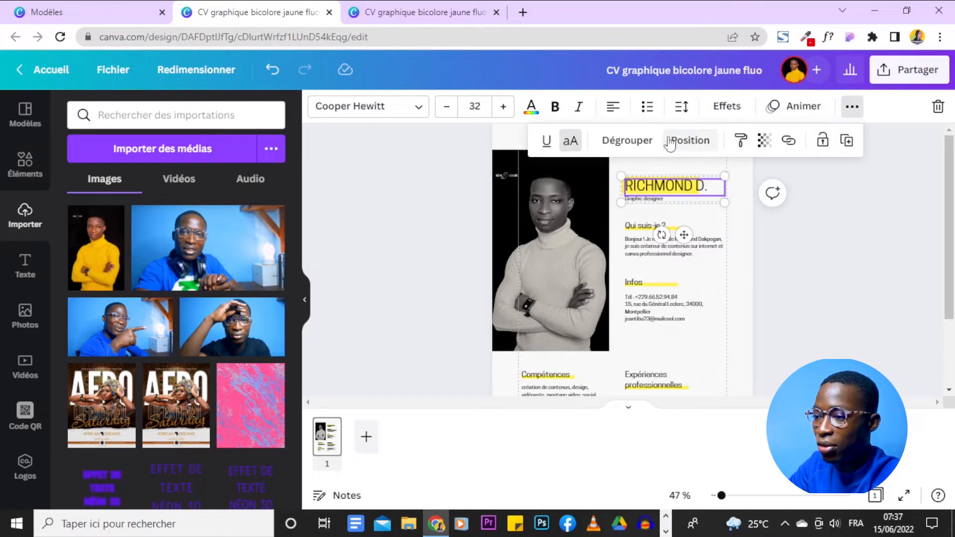
{"action": "left_click", "coordinate": [639, 143]}
{"action": "left_click", "coordinate": [714, 180]}
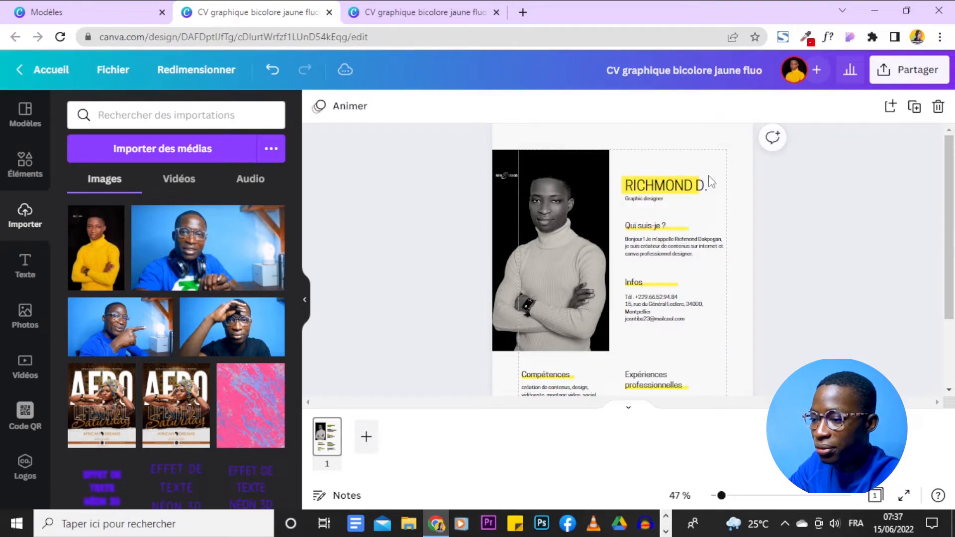
{"action": "left_click", "coordinate": [672, 187]}
- Recolour the name's highlight box and all matching highlights to the photo's gold, after trying coral
{"action": "key", "text": "Delete"}
{"action": "left_click", "coordinate": [670, 188]}
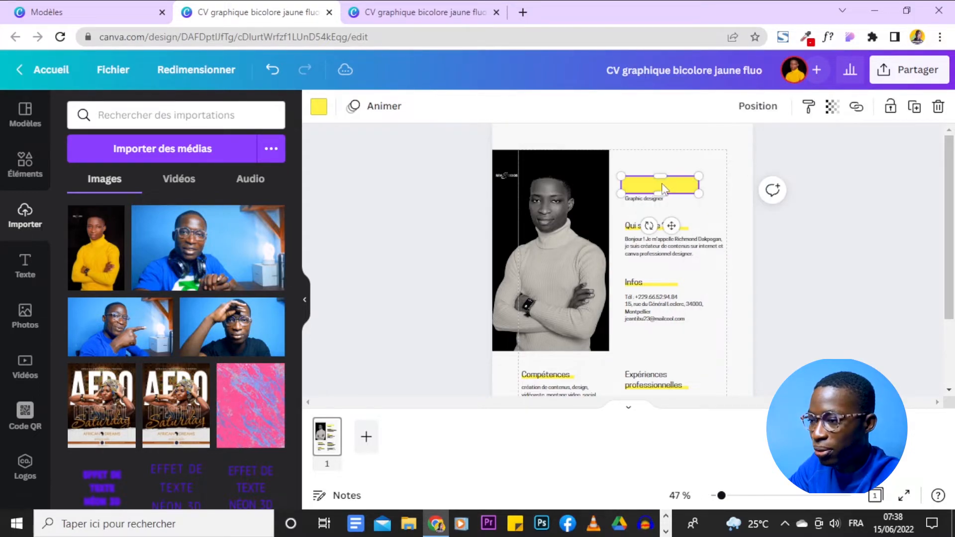
{"action": "left_click", "coordinate": [318, 106]}
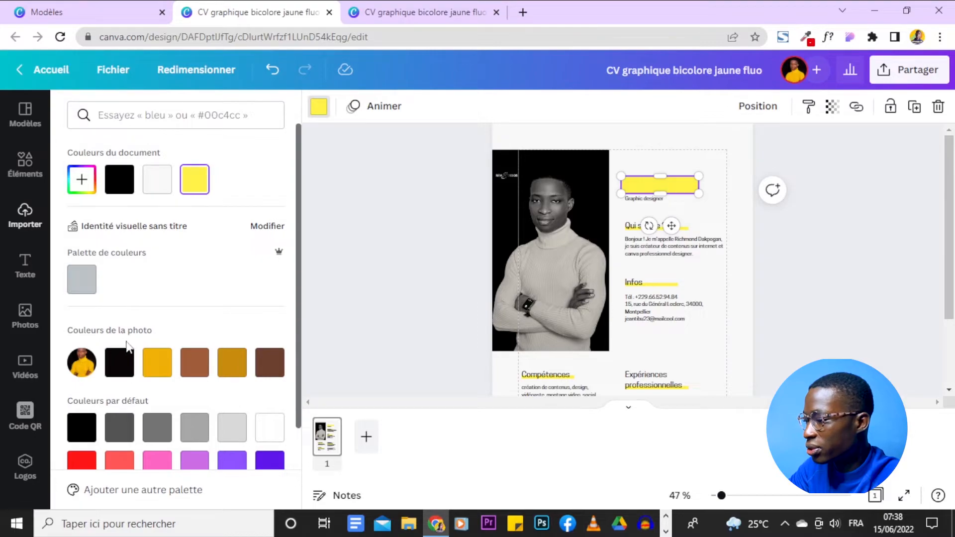
{"action": "scroll", "coordinate": [217, 319], "scroll_direction": "down", "scroll_amount": 2}
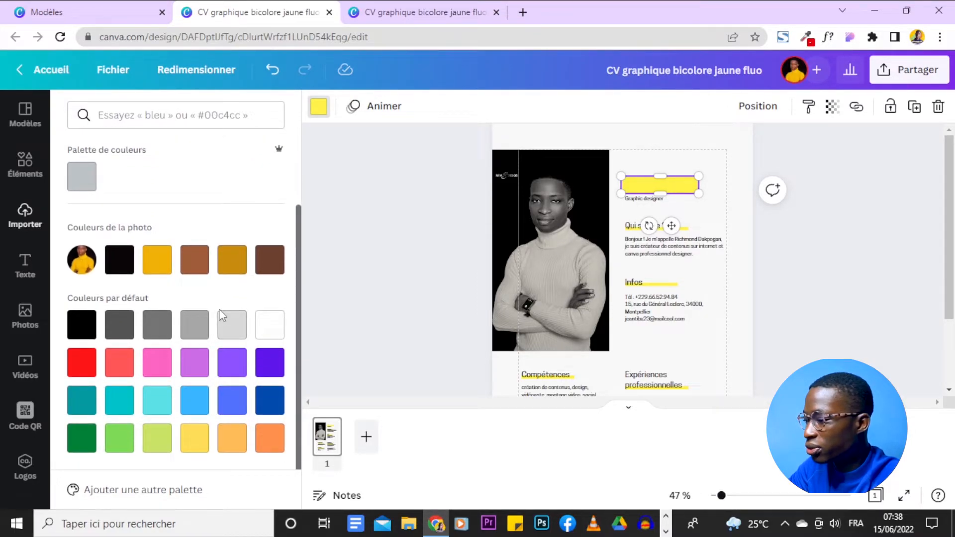
{"action": "left_click", "coordinate": [120, 372]}
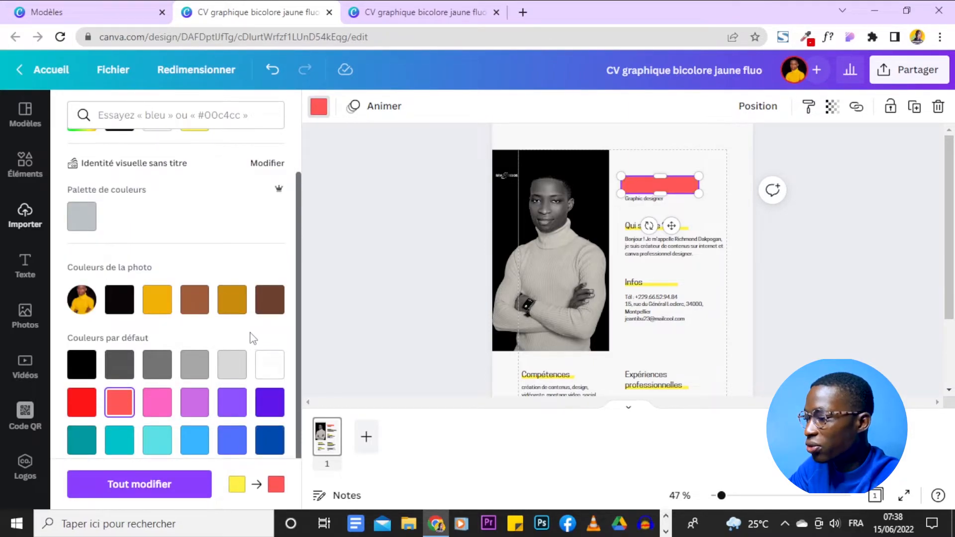
{"action": "left_click", "coordinate": [158, 305]}
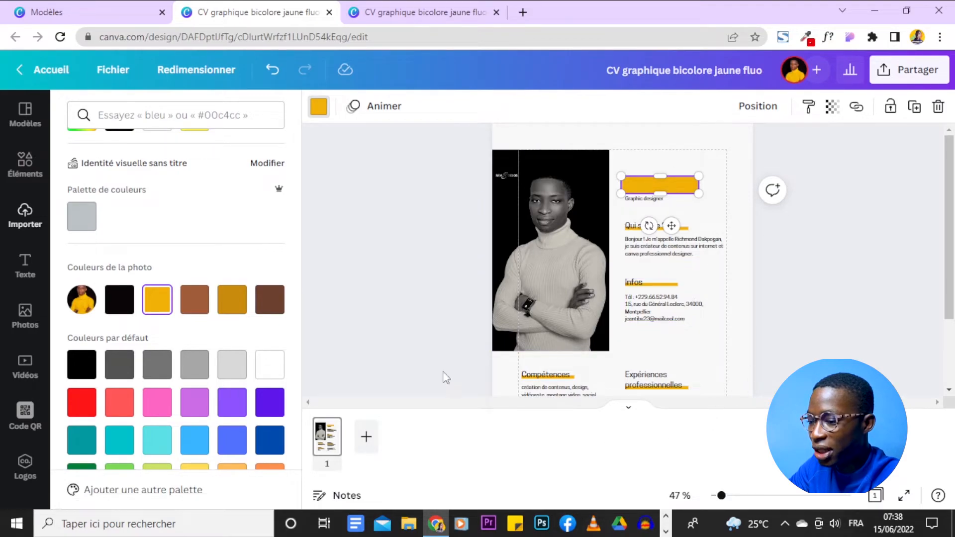
{"action": "scroll", "coordinate": [672, 273], "scroll_direction": "down", "scroll_amount": 2}
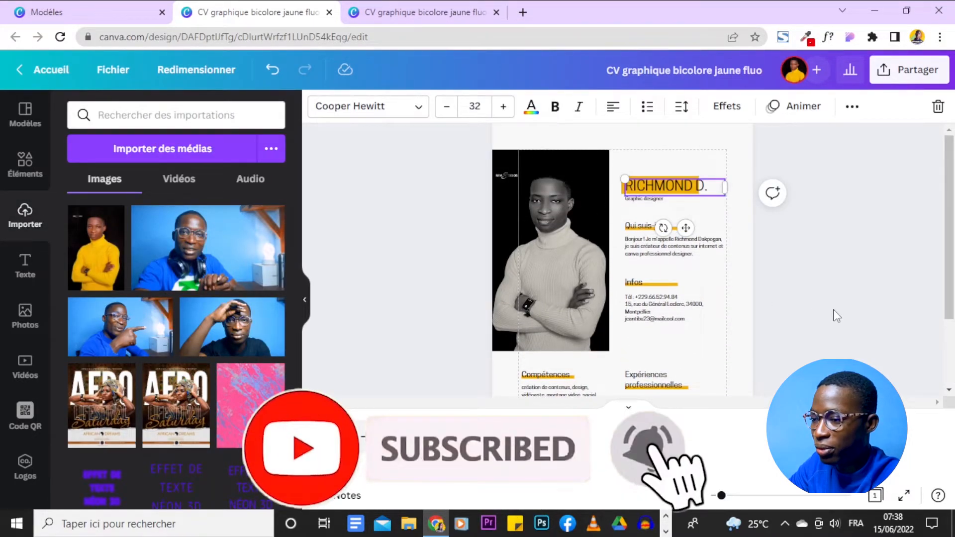
- Review the finished CV, then bring up the Partager sharing panel
{"action": "left_click", "coordinate": [837, 316]}
{"action": "scroll", "coordinate": [837, 316], "scroll_direction": "down", "scroll_amount": 2}
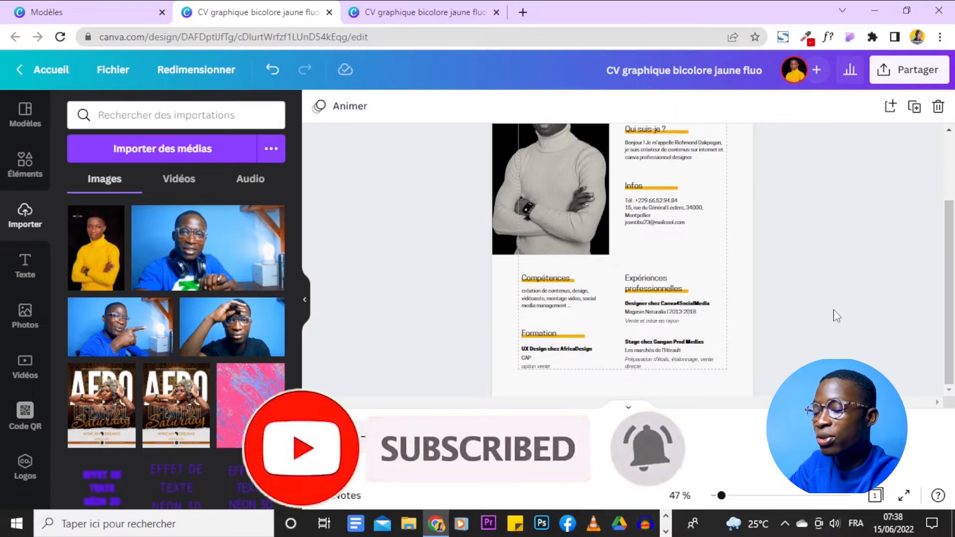
{"action": "scroll", "coordinate": [768, 216], "scroll_direction": "up", "scroll_amount": 2}
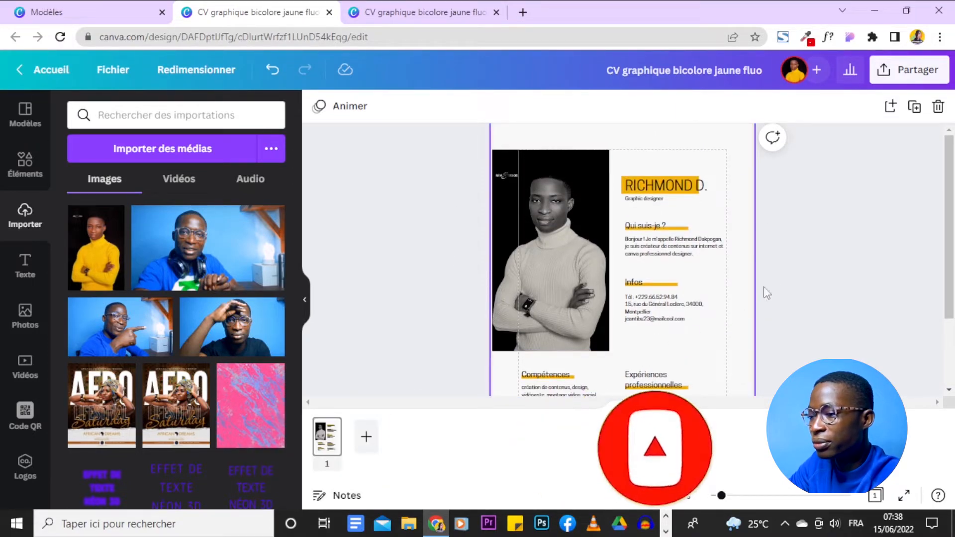
{"action": "scroll", "coordinate": [831, 197], "scroll_direction": "down", "scroll_amount": 2}
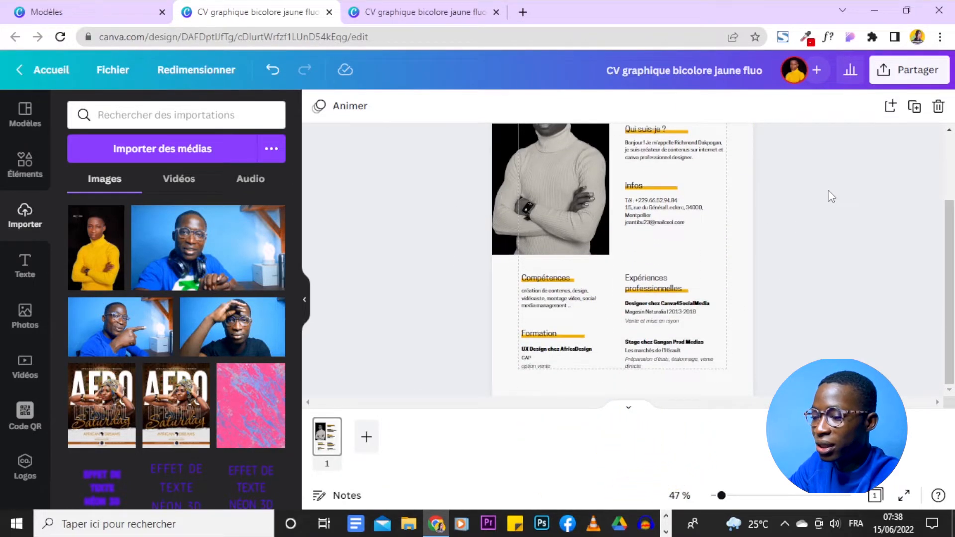
{"action": "scroll", "coordinate": [831, 196], "scroll_direction": "up", "scroll_amount": 2}
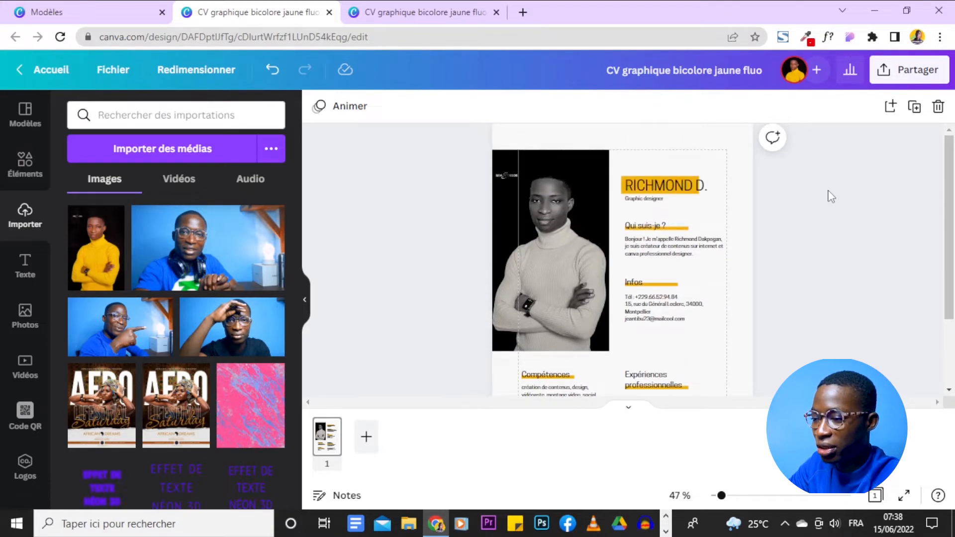
{"action": "scroll", "coordinate": [807, 248], "scroll_direction": "down", "scroll_amount": 2}
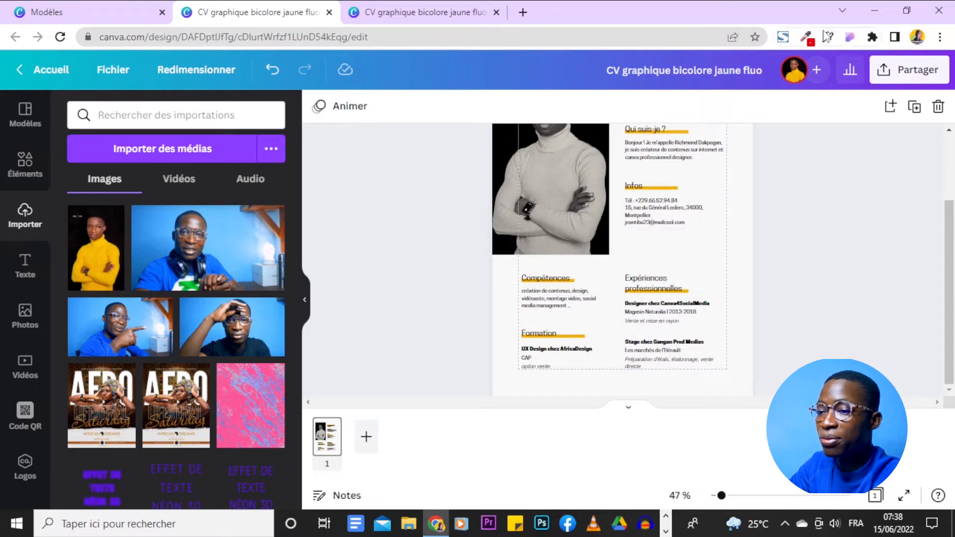
{"action": "left_click", "coordinate": [897, 70]}
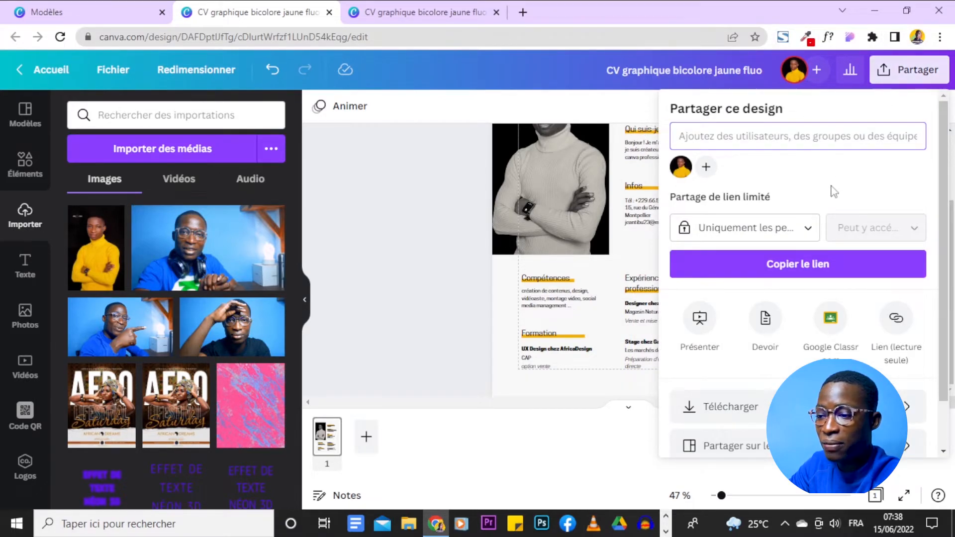
- Download the CV as a PDF standard file and close the confirmation panel
{"action": "scroll", "coordinate": [799, 244], "scroll_direction": "down", "scroll_amount": 1}
{"action": "left_click", "coordinate": [796, 353]}
{"action": "left_click", "coordinate": [787, 170]}
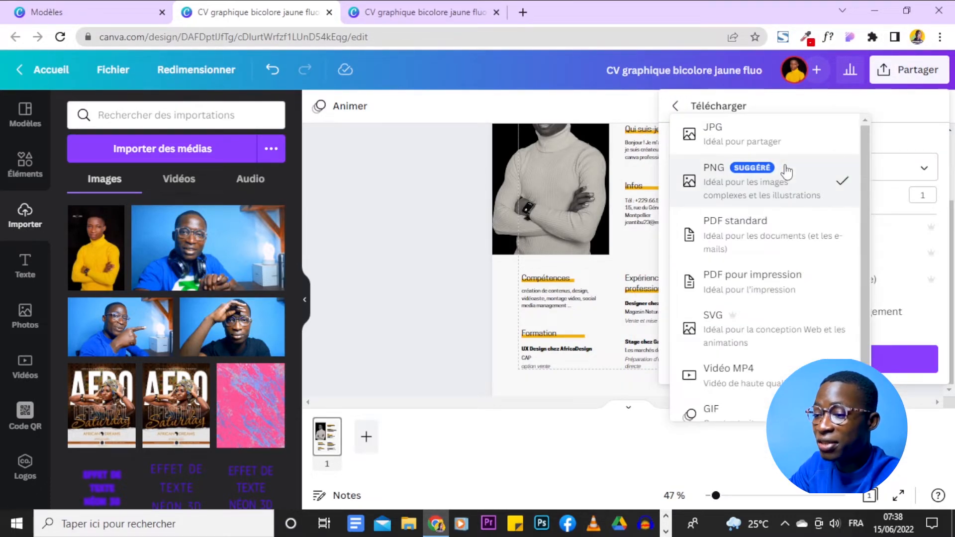
{"action": "left_click", "coordinate": [796, 224]}
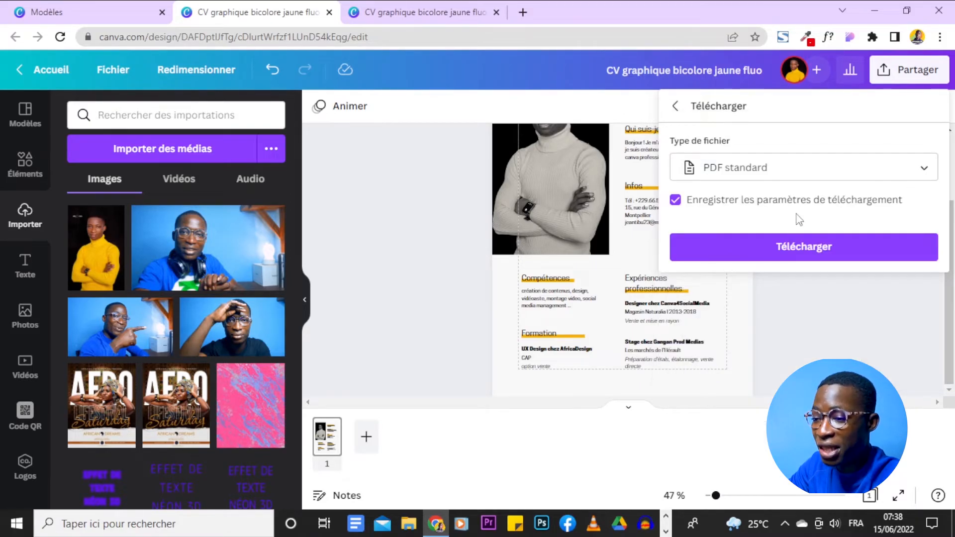
{"action": "left_click", "coordinate": [837, 253]}
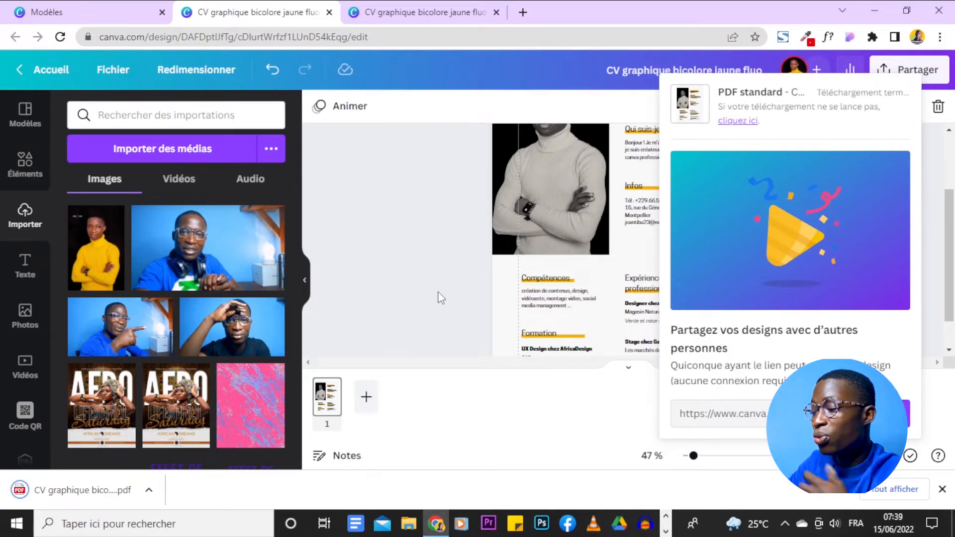
{"action": "left_click", "coordinate": [438, 297]}
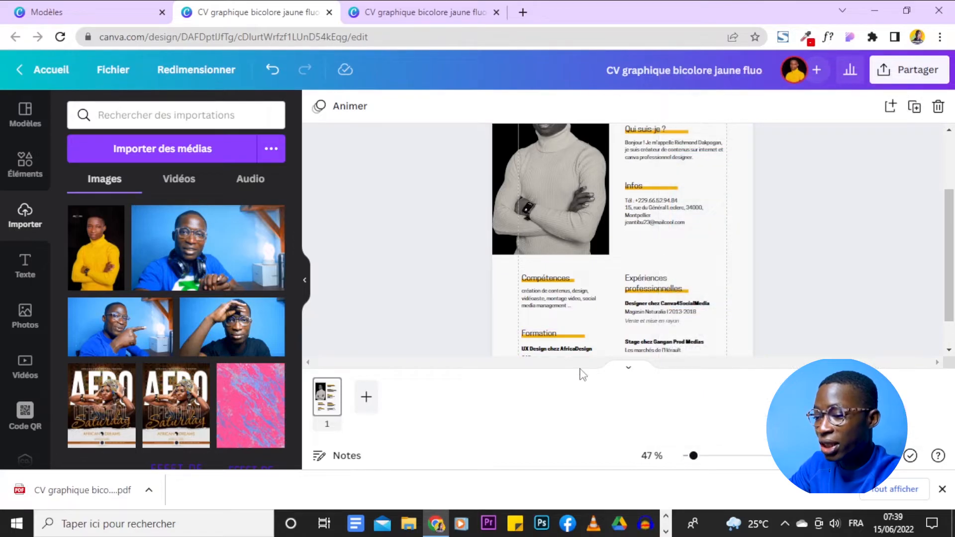
{"action": "mouse_move", "coordinate": [691, 456]}
{"action": "left_mouse_down"}
{"action": "mouse_move", "coordinate": [684, 460]}
{"action": "mouse_move", "coordinate": [695, 458]}
{"action": "left_mouse_up"}
{"action": "scroll", "coordinate": [823, 280], "scroll_direction": "down", "scroll_amount": 2}
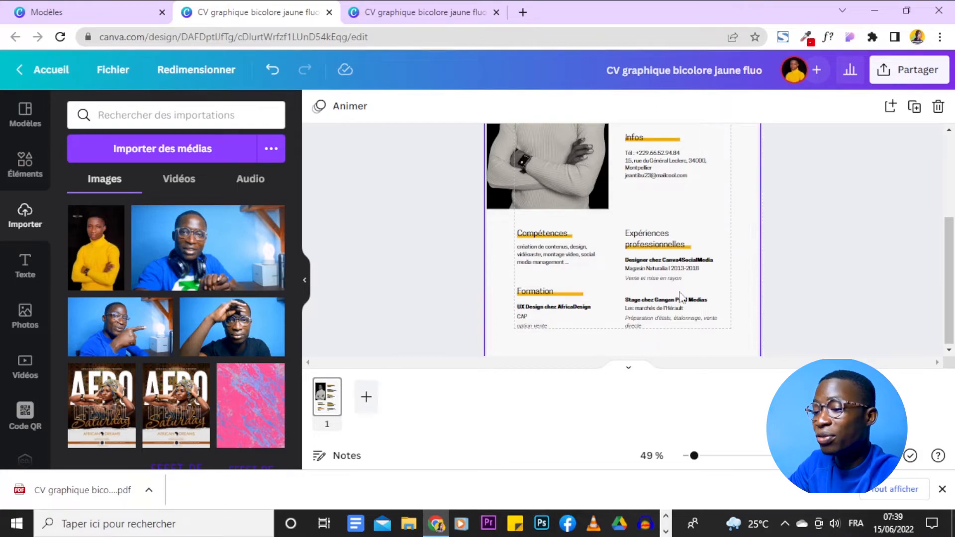
{"action": "triple_click", "coordinate": [677, 261]}
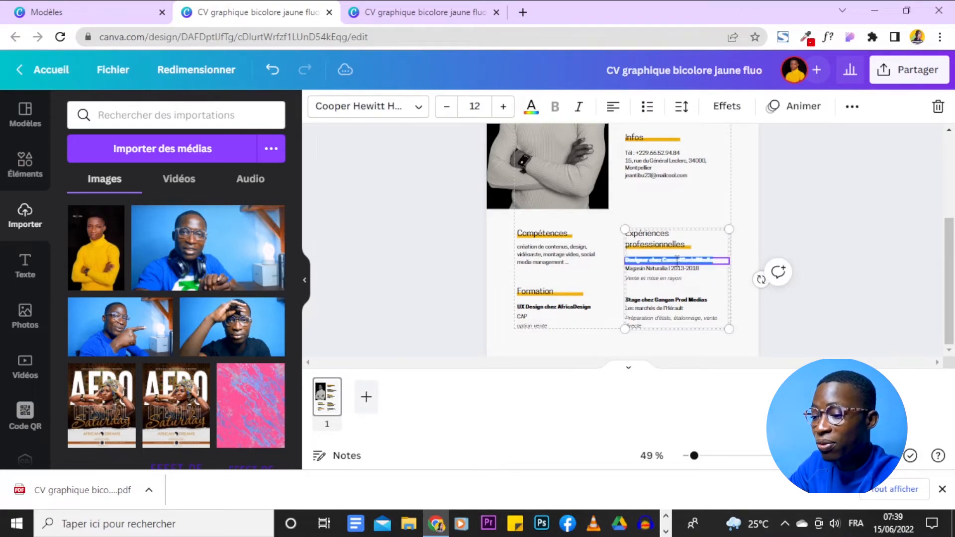
{"action": "left_click", "coordinate": [851, 107]}
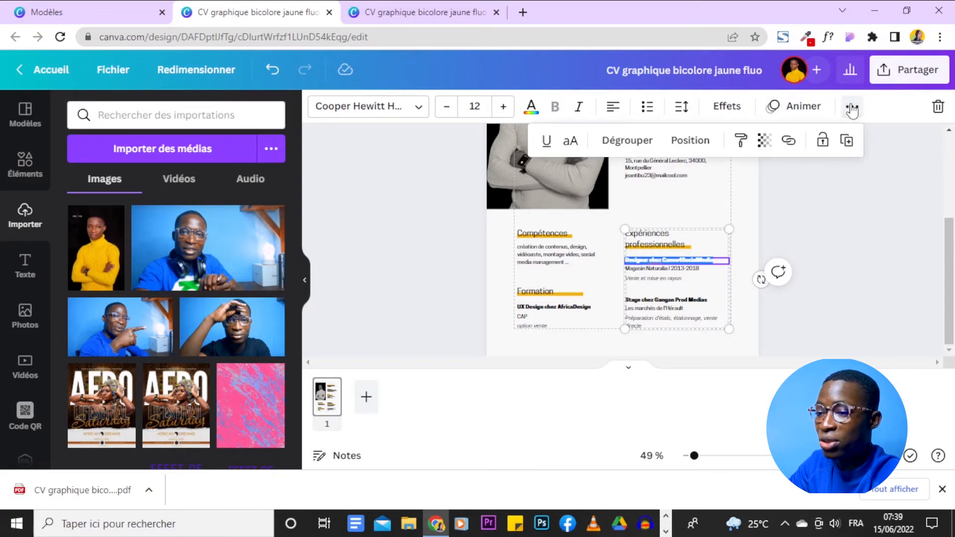
{"action": "left_click", "coordinate": [787, 142]}
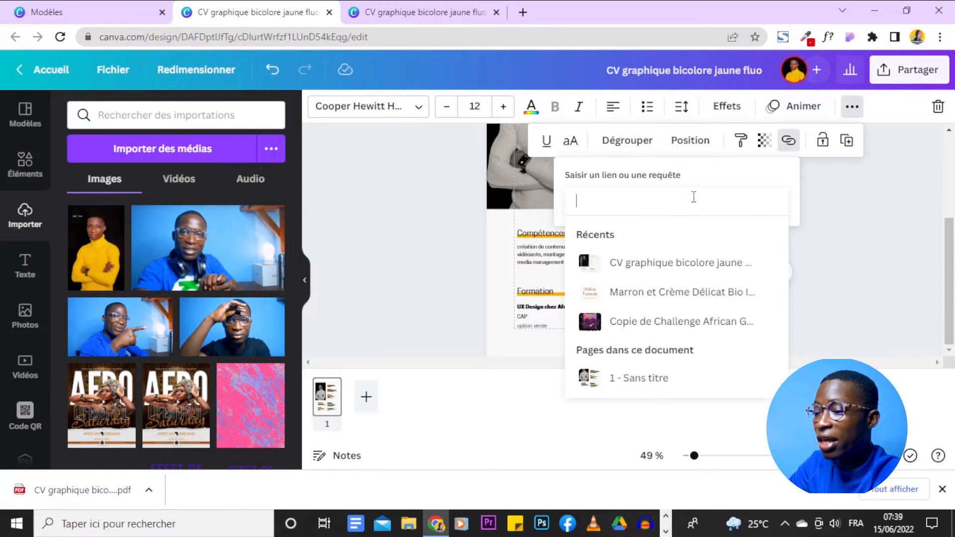
{"action": "type", "text": "www.traficquand.com"}
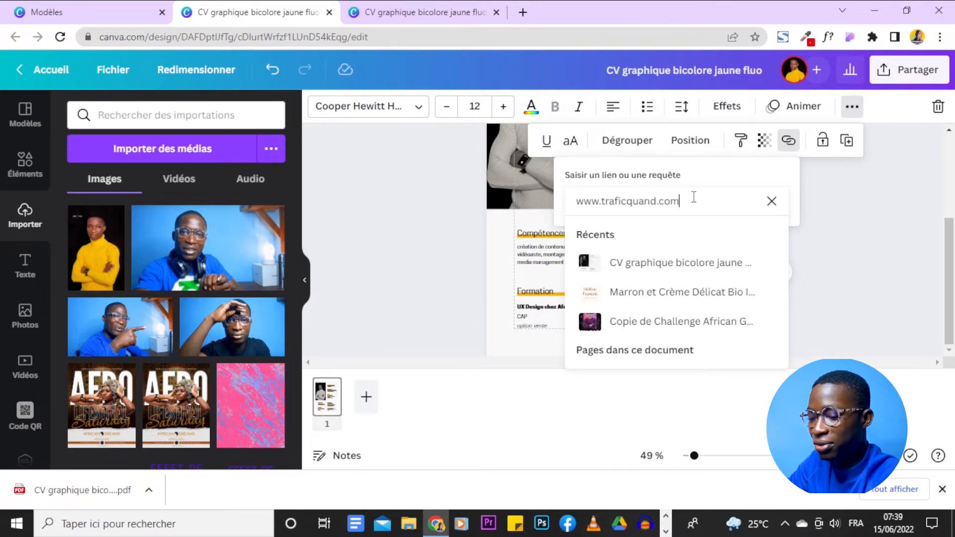
{"action": "key", "text": "Return"}
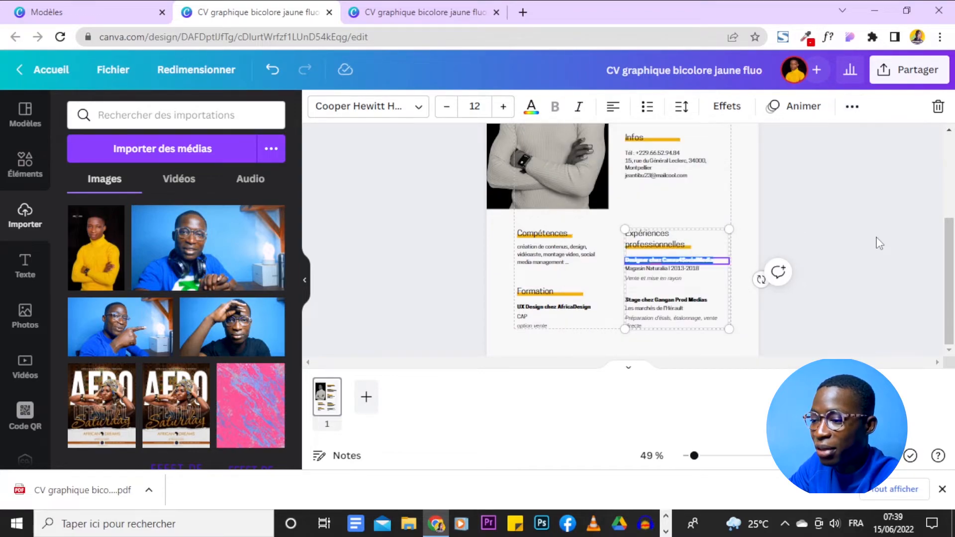
- Review the linked CV, then return to the CV graphique bicolore jaune fluo template page
{"action": "left_click", "coordinate": [879, 242]}
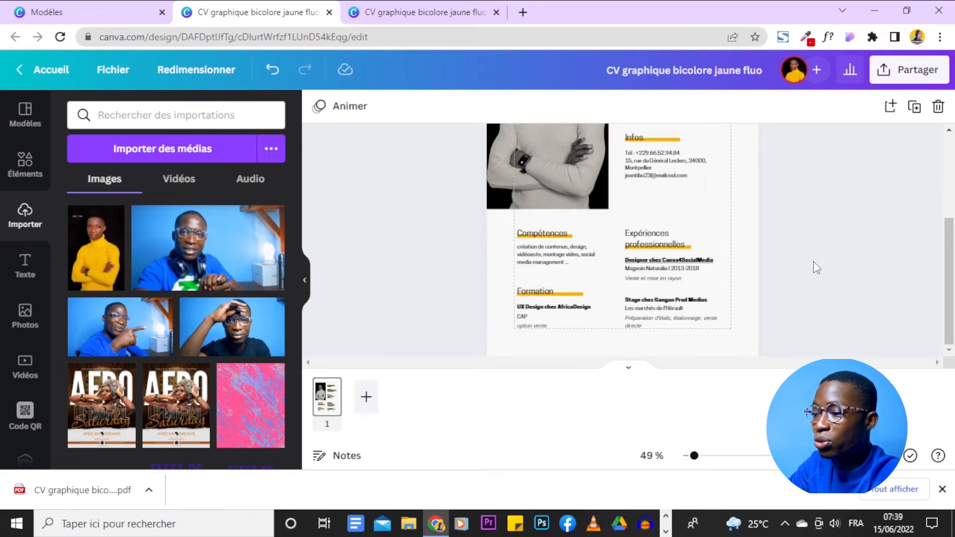
{"action": "scroll", "coordinate": [859, 258], "scroll_direction": "up", "scroll_amount": 3}
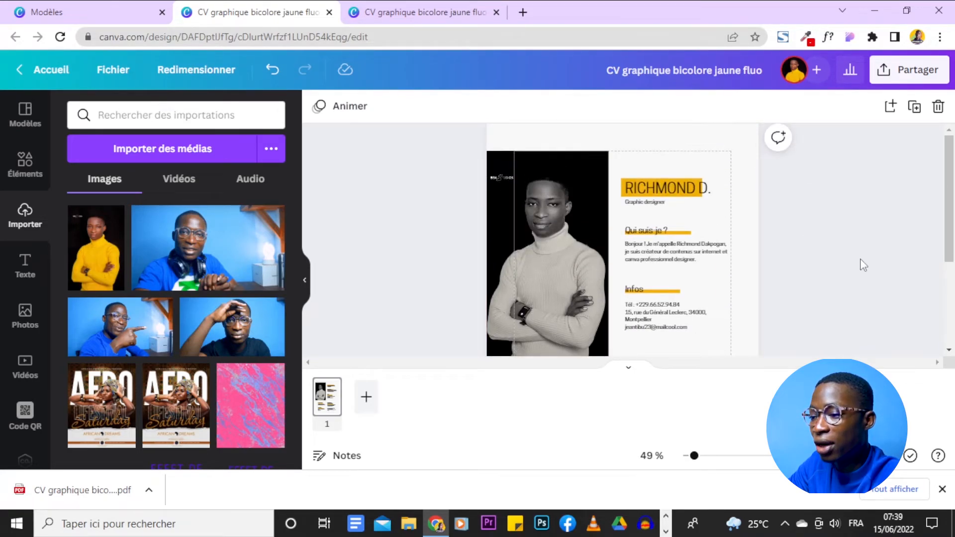
{"action": "scroll", "coordinate": [686, 279], "scroll_direction": "down", "scroll_amount": 3}
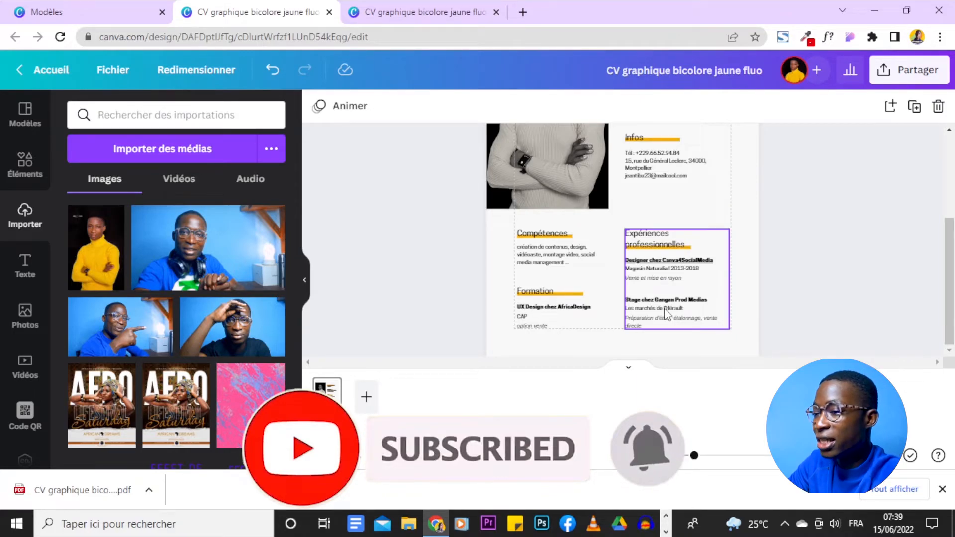
{"action": "scroll", "coordinate": [491, 216], "scroll_direction": "up", "scroll_amount": 5}
{"action": "left_click", "coordinate": [118, 7]}
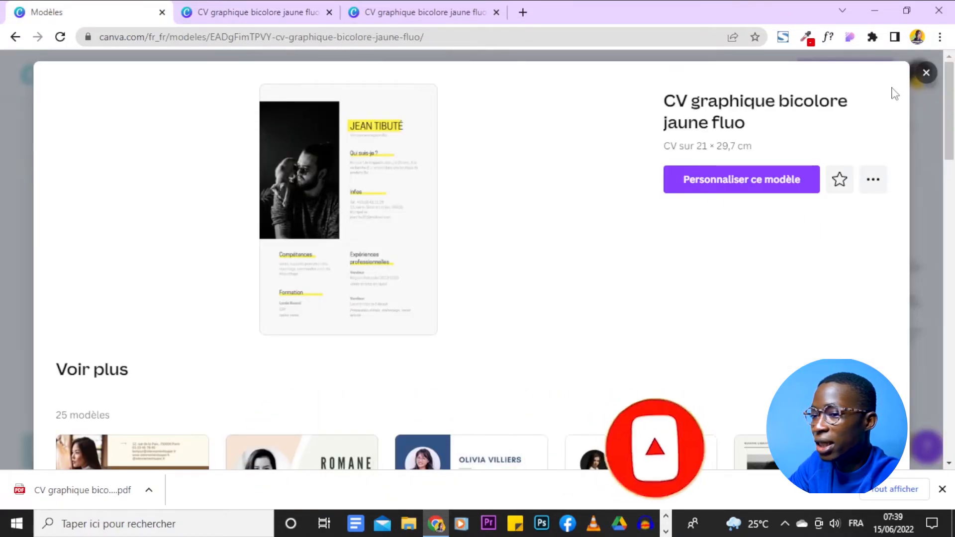
- Close the template preview, look through other CV templates in the cv results, and return to the CV design tab
{"action": "left_click", "coordinate": [925, 76]}
{"action": "scroll", "coordinate": [872, 293], "scroll_direction": "down", "scroll_amount": 15}
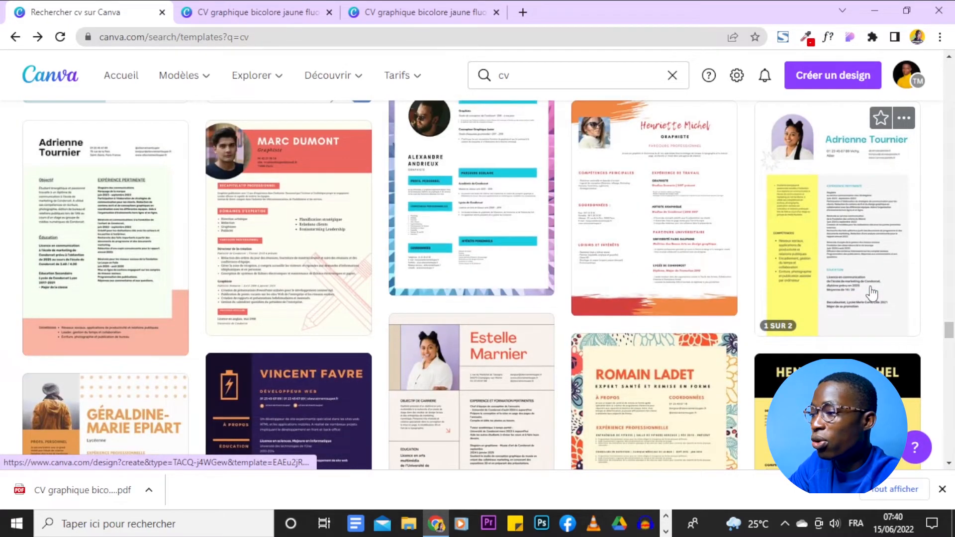
{"action": "scroll", "coordinate": [870, 294], "scroll_direction": "down", "scroll_amount": 4}
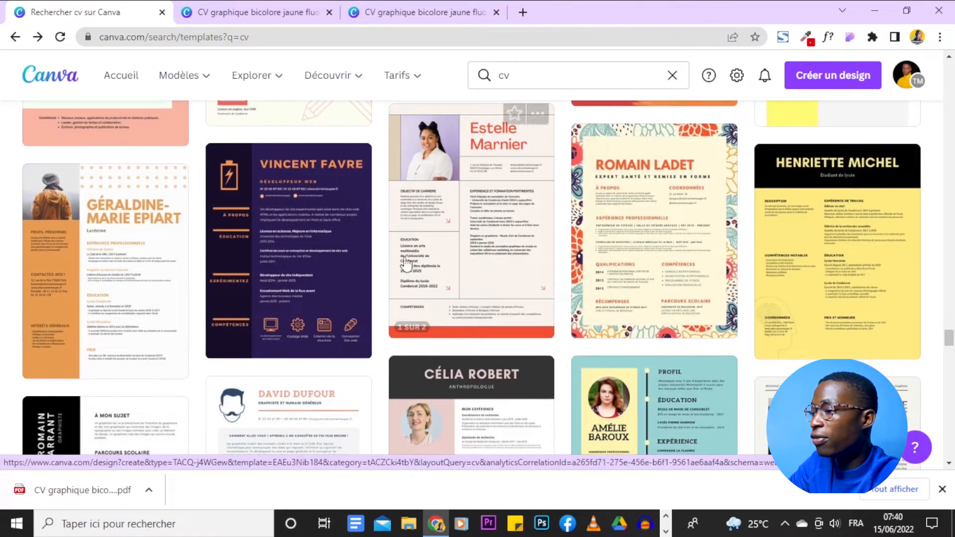
{"action": "scroll", "coordinate": [572, 246], "scroll_direction": "down", "scroll_amount": 4}
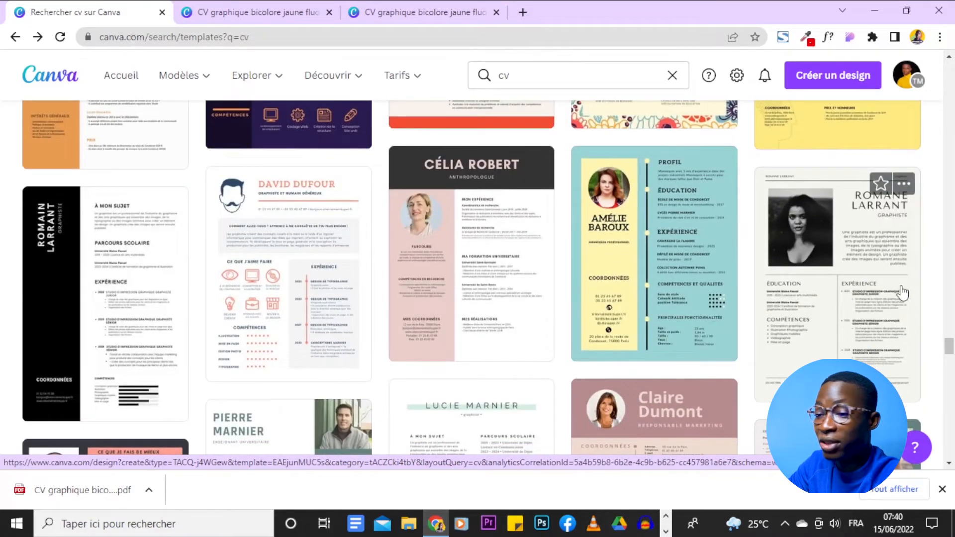
{"action": "scroll", "coordinate": [473, 308], "scroll_direction": "down", "scroll_amount": 4}
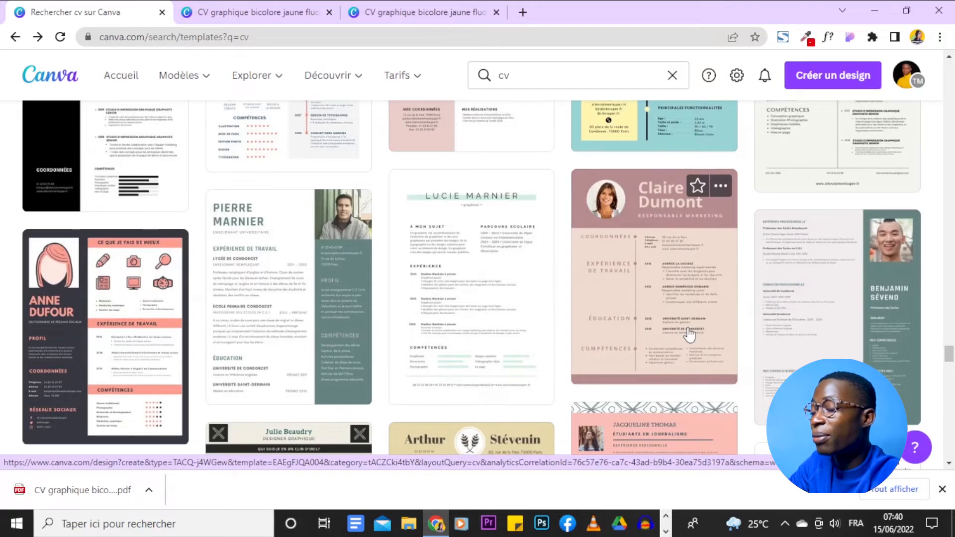
{"action": "scroll", "coordinate": [696, 330], "scroll_direction": "down", "scroll_amount": 8}
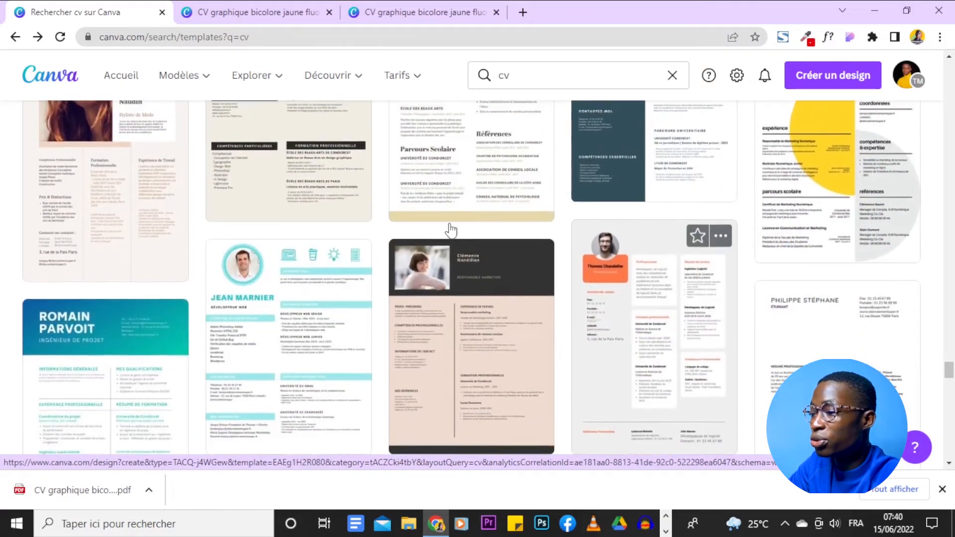
{"action": "scroll", "coordinate": [498, 308], "scroll_direction": "up", "scroll_amount": 8}
{"action": "scroll", "coordinate": [497, 198], "scroll_direction": "up", "scroll_amount": 5}
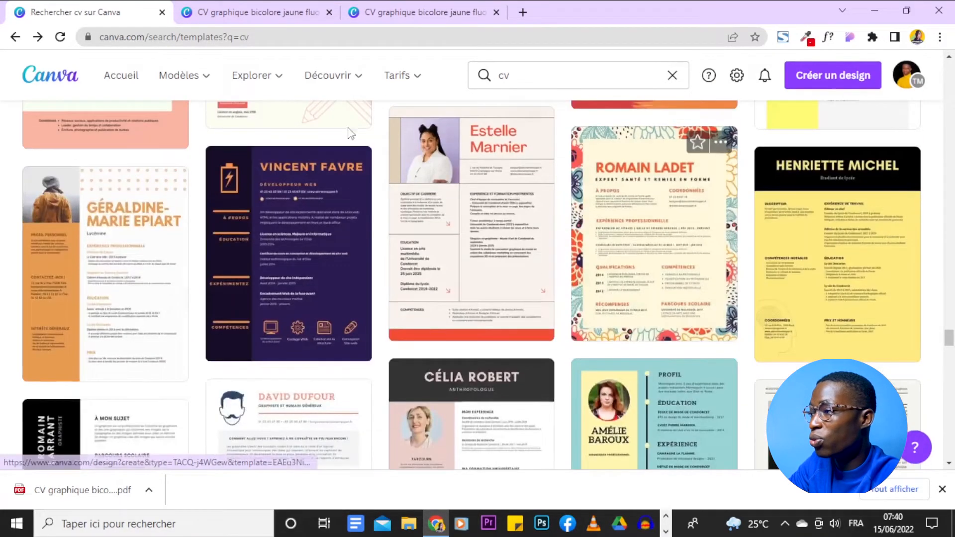
{"action": "left_click", "coordinate": [209, 8]}
{"action": "left_click", "coordinate": [27, 115]}
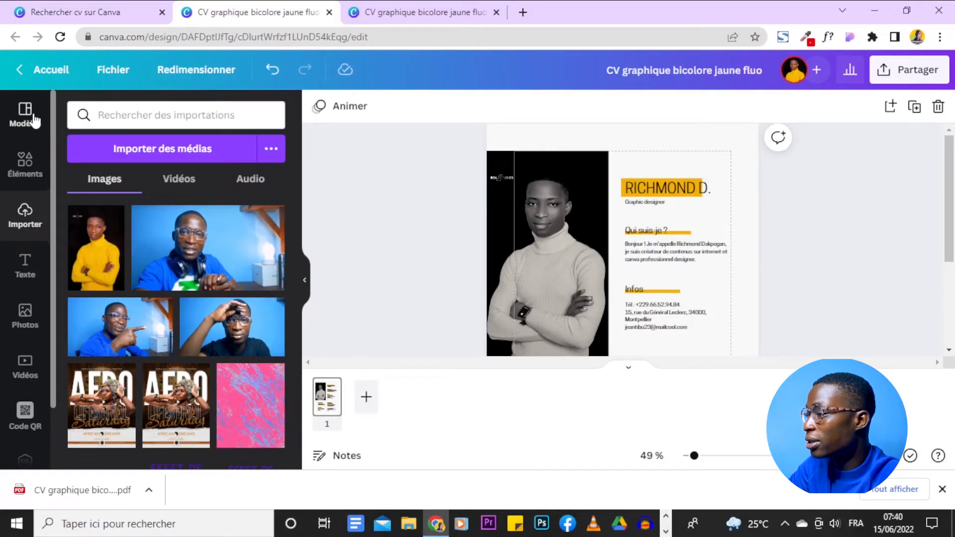
- Filter the sidebar templates to the Cv design category and scroll through the suggestions
{"action": "scroll", "coordinate": [258, 223], "scroll_direction": "down", "scroll_amount": 10}
{"action": "scroll", "coordinate": [258, 217], "scroll_direction": "up", "scroll_amount": 10}
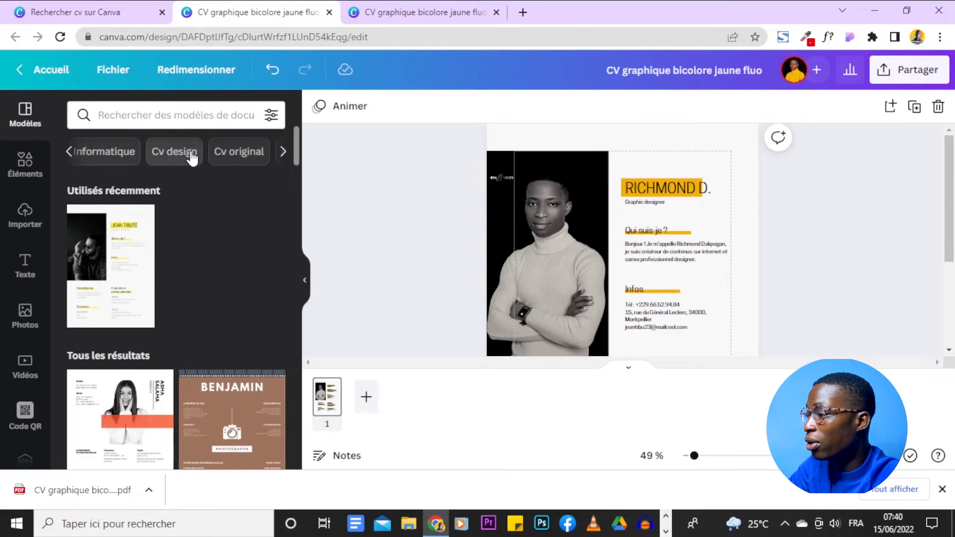
{"action": "left_click", "coordinate": [192, 152]}
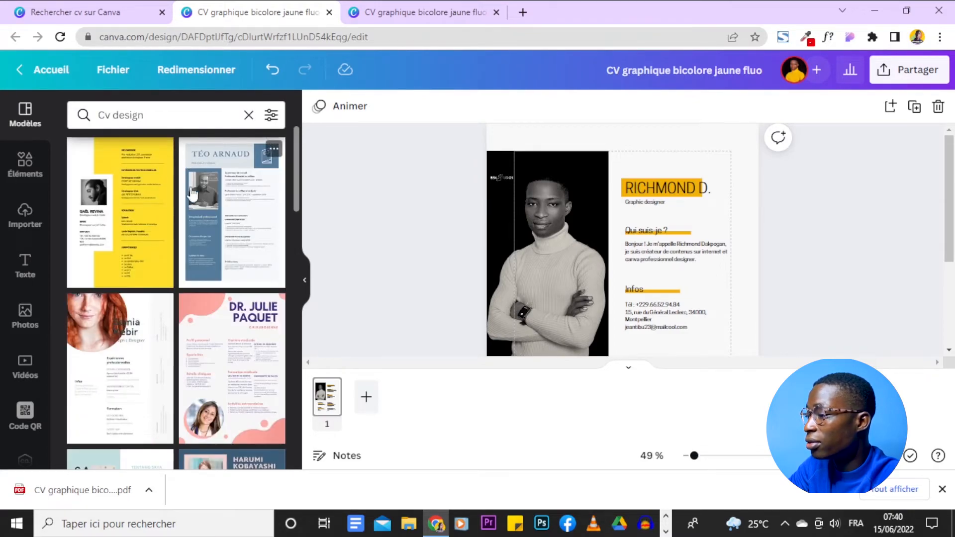
{"action": "scroll", "coordinate": [239, 316], "scroll_direction": "down", "scroll_amount": 5}
{"action": "scroll", "coordinate": [239, 316], "scroll_direction": "down", "scroll_amount": 5}
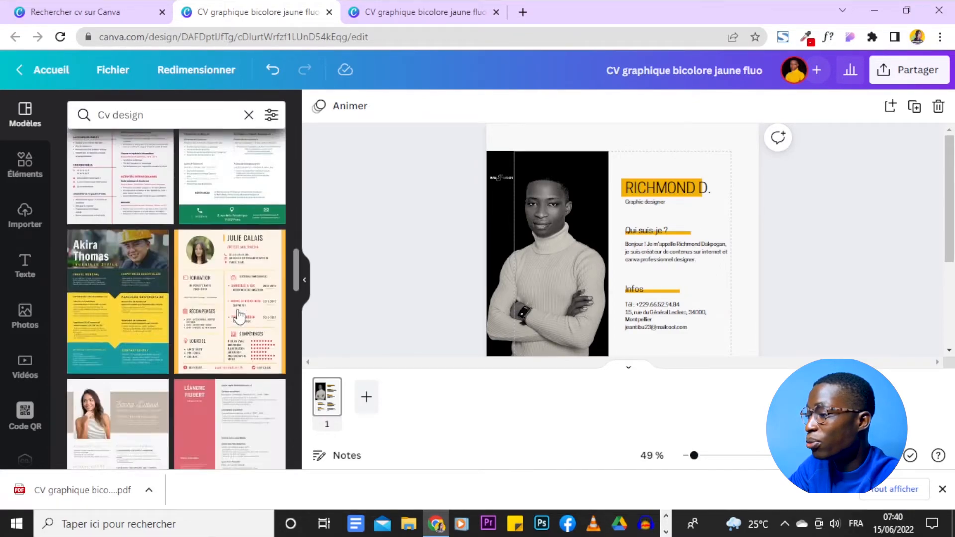
{"action": "scroll", "coordinate": [239, 316], "scroll_direction": "down", "scroll_amount": 10}
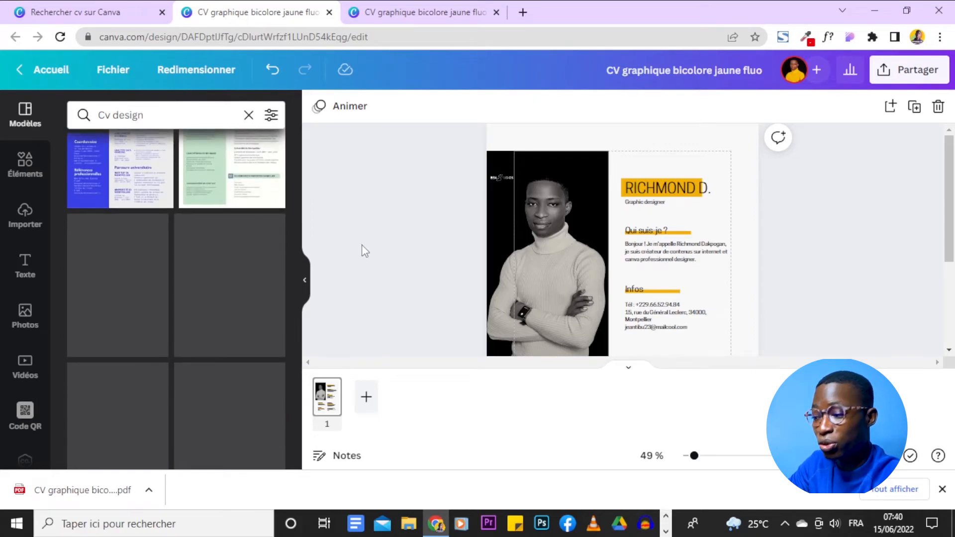
{"action": "scroll", "coordinate": [377, 240], "scroll_direction": "down", "scroll_amount": 3}
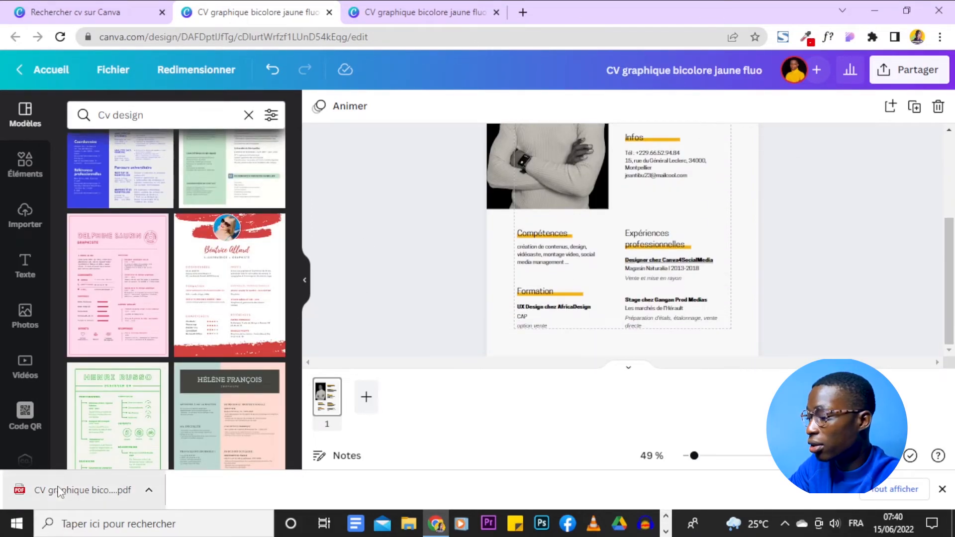
- View the downloaded CV graphique bicolore jaune fluo.pdf in its own Chrome tab
{"action": "left_click_drag", "start_coordinate": [58, 495], "coordinate": [528, 11]}
{"action": "left_click", "coordinate": [542, 69]}
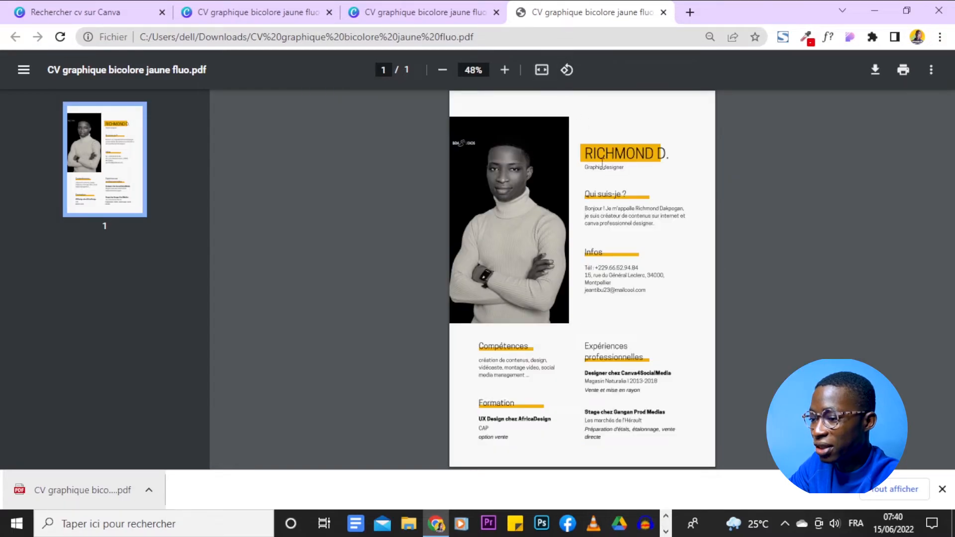